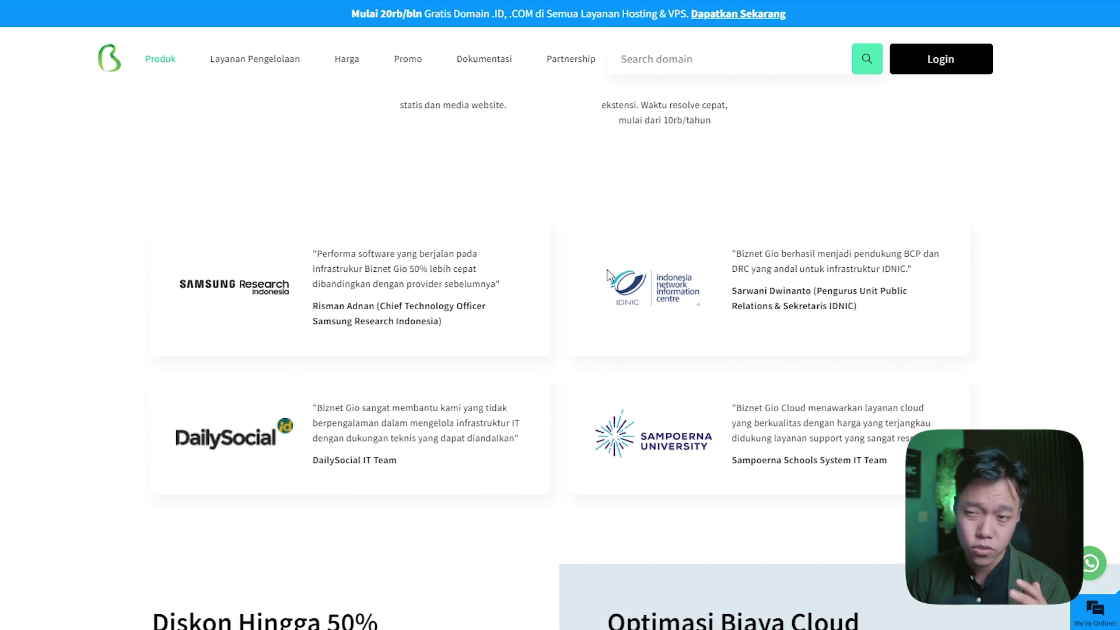
scroll(608, 277, "down", 8)
scroll(609, 277, "up", 10)
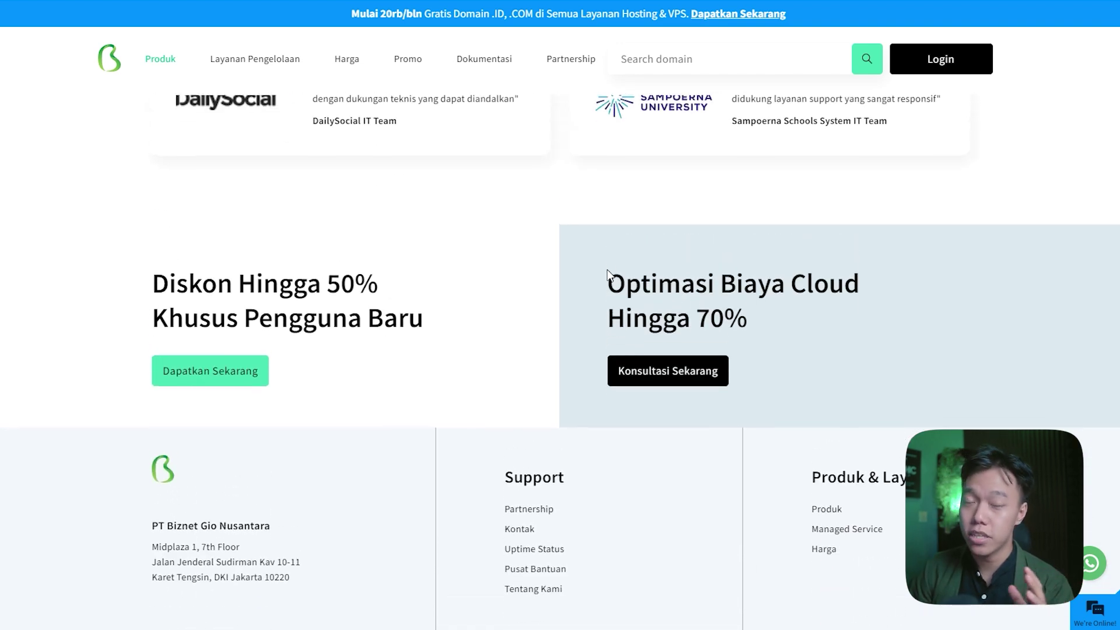
scroll(608, 277, "up", 4)
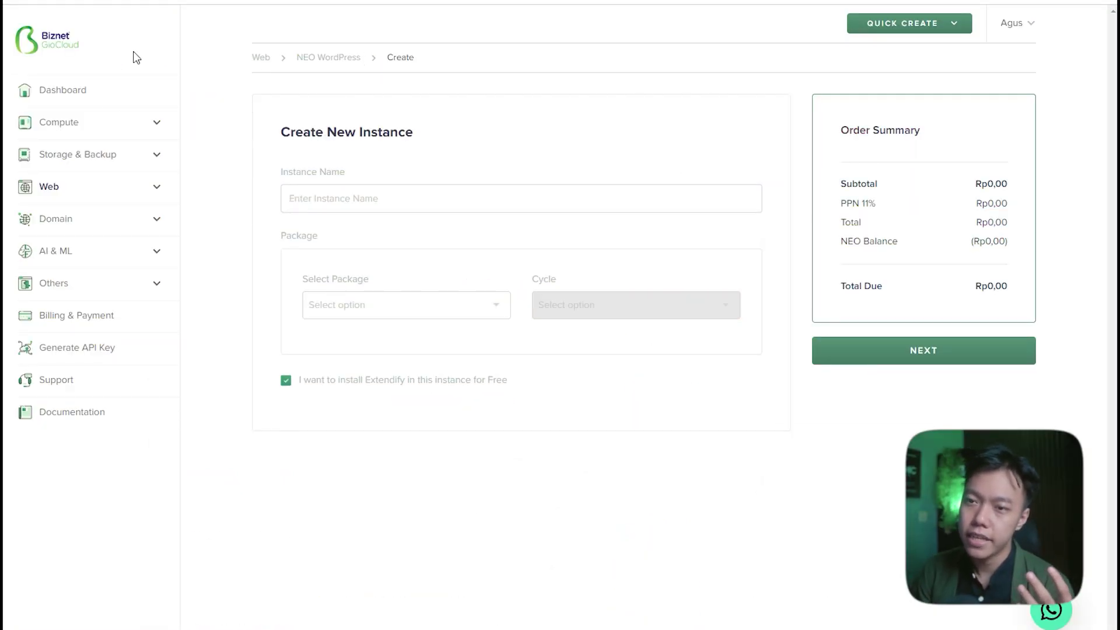
Name the new NEO WordPress instance creativepress and select the NEO WordPress package
left_click(108, 194)
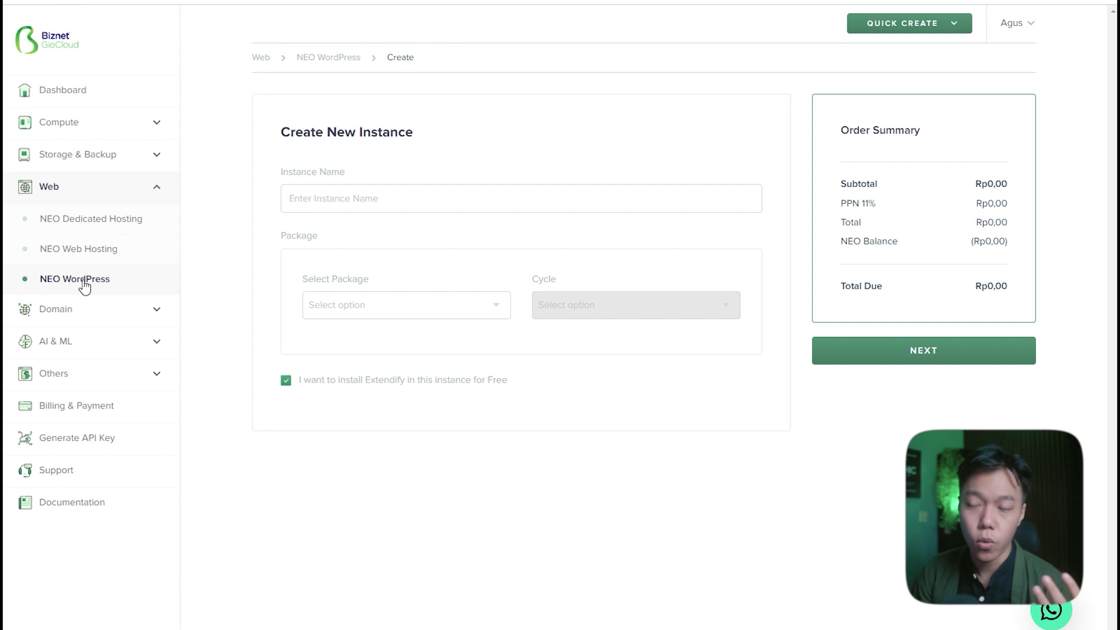
left_click(322, 199)
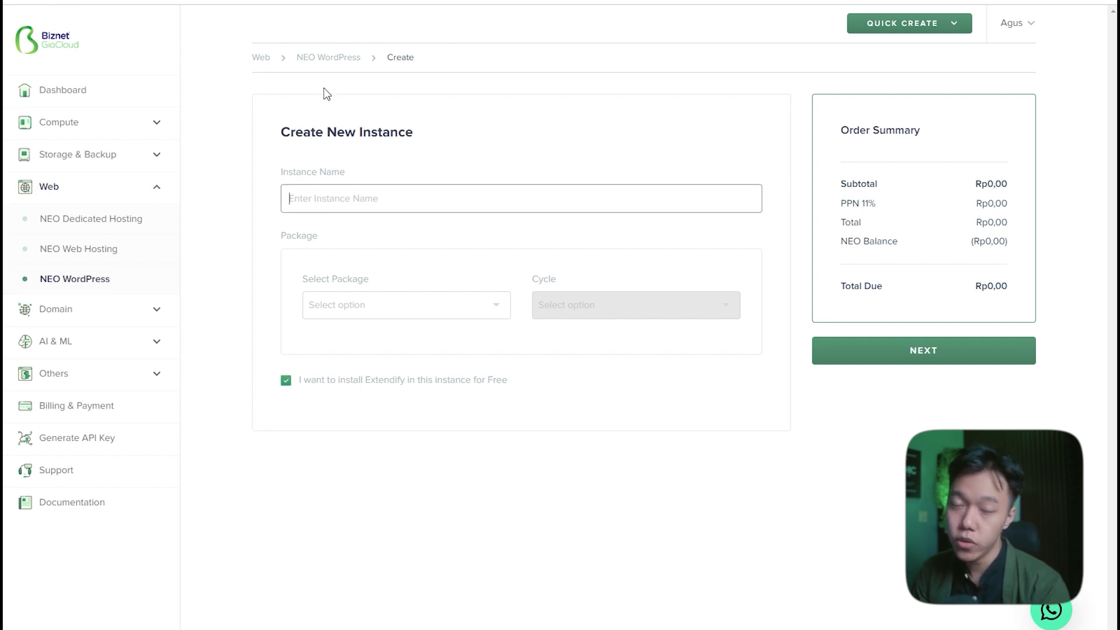
type("creativepress")
left_click(418, 318)
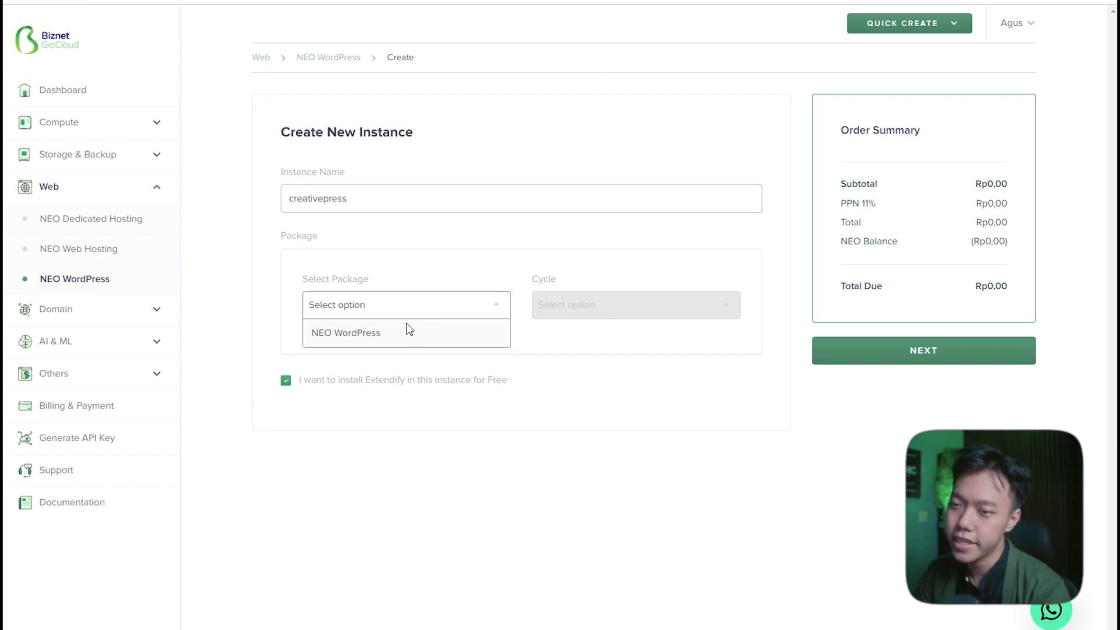
left_click(394, 342)
Set the instance's billing cycle to Monthly and continue to the package details and payment method
left_click(611, 300)
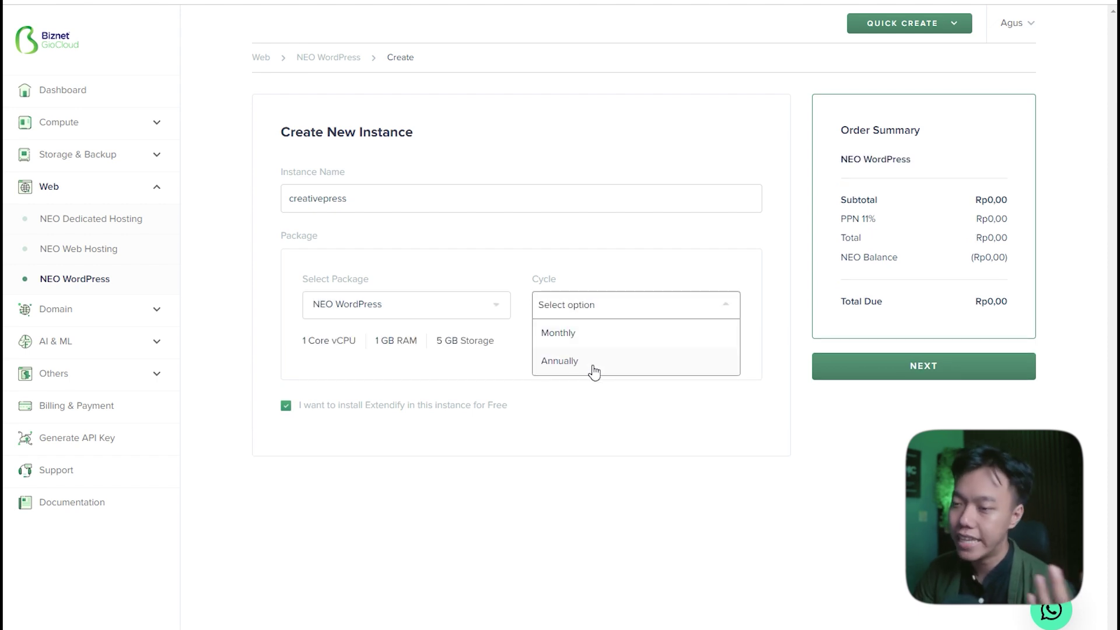
left_click(271, 469)
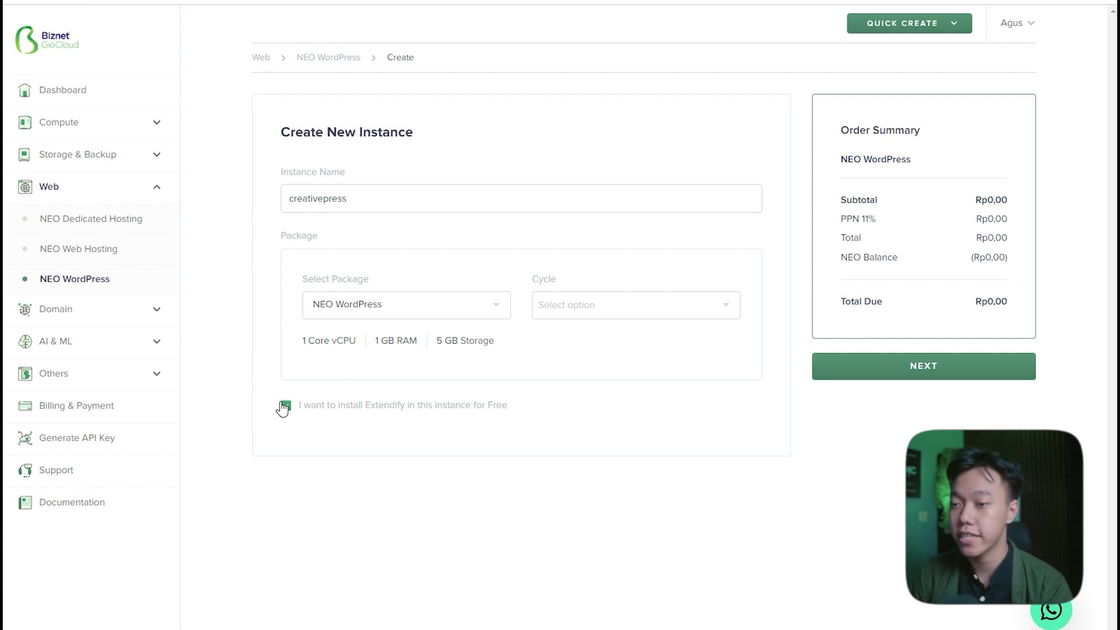
triple_click(510, 409)
left_click(486, 465)
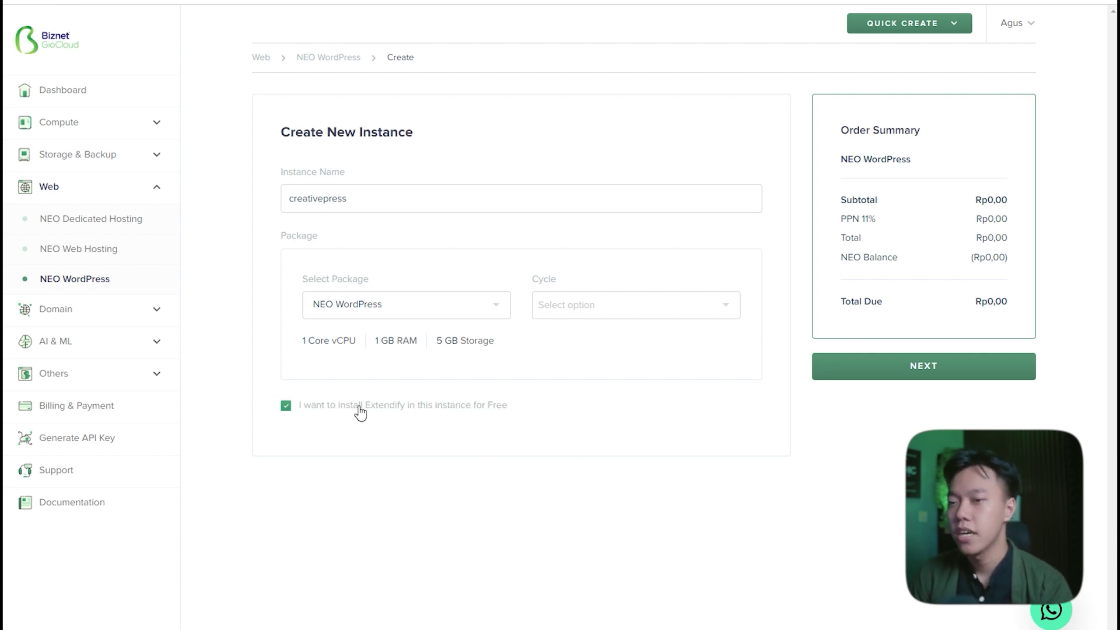
left_click(605, 309)
left_click(595, 331)
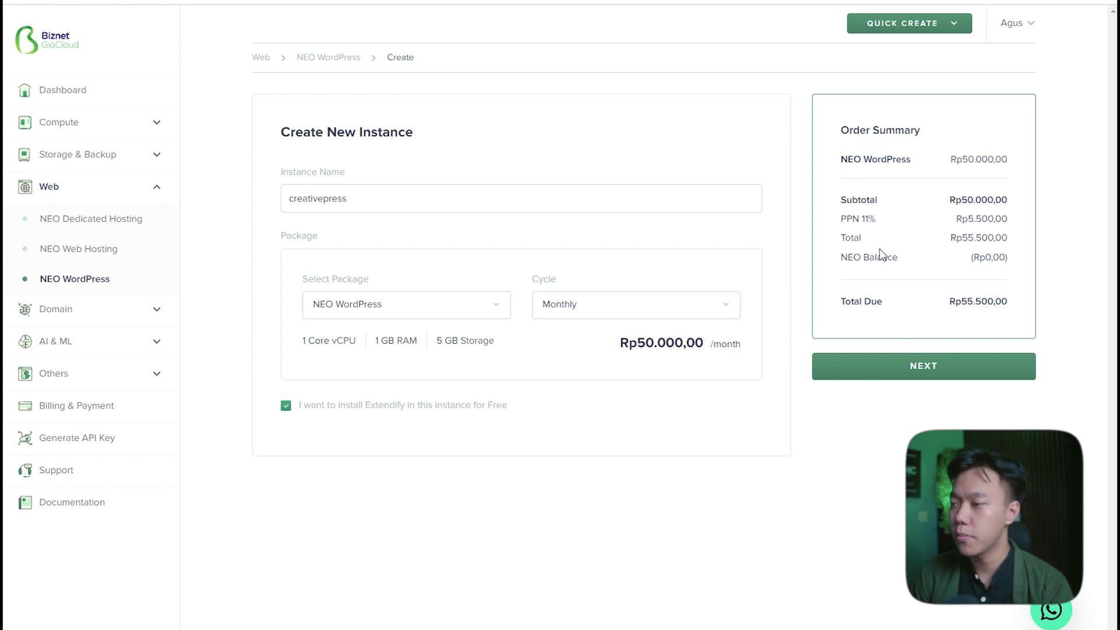
left_click(932, 365)
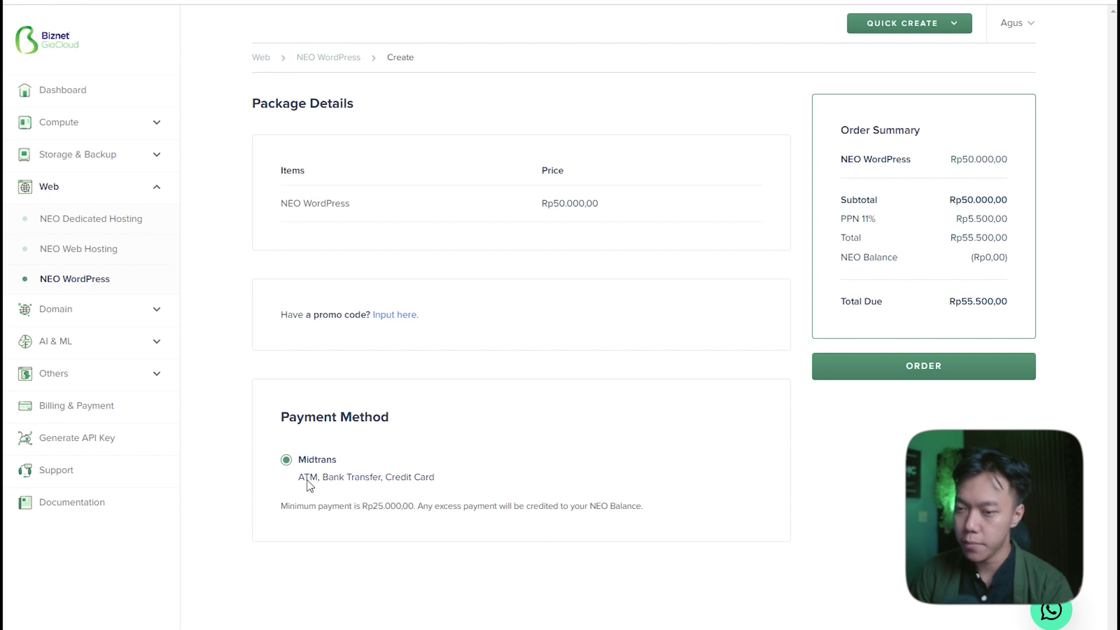
left_click(523, 492)
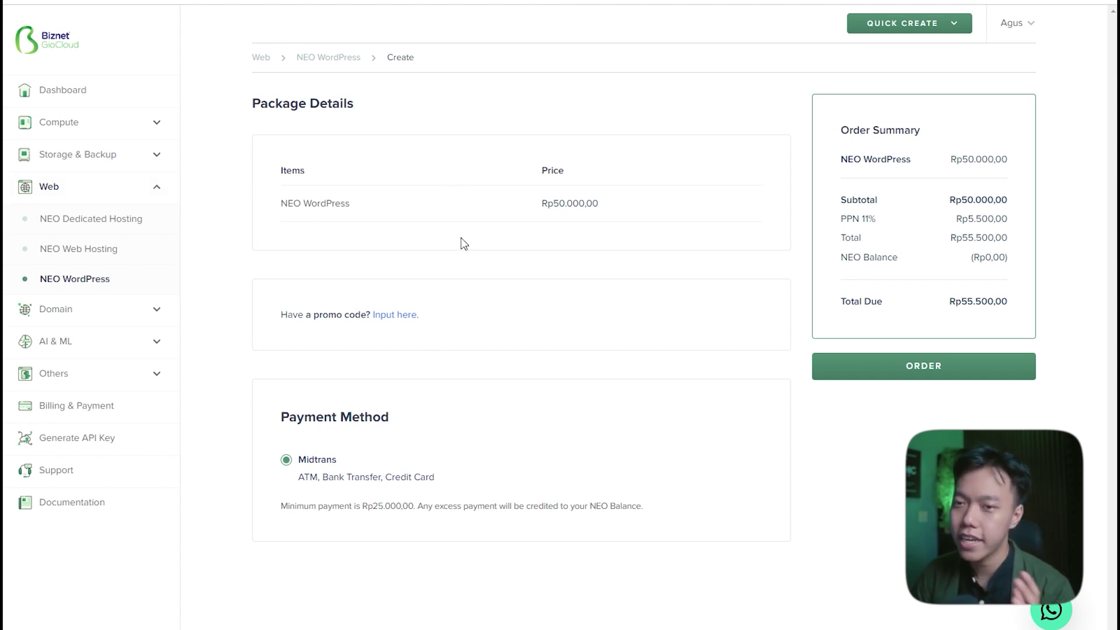
Open the neoAcademy service from the dashboard and review its overview information
left_click(121, 107)
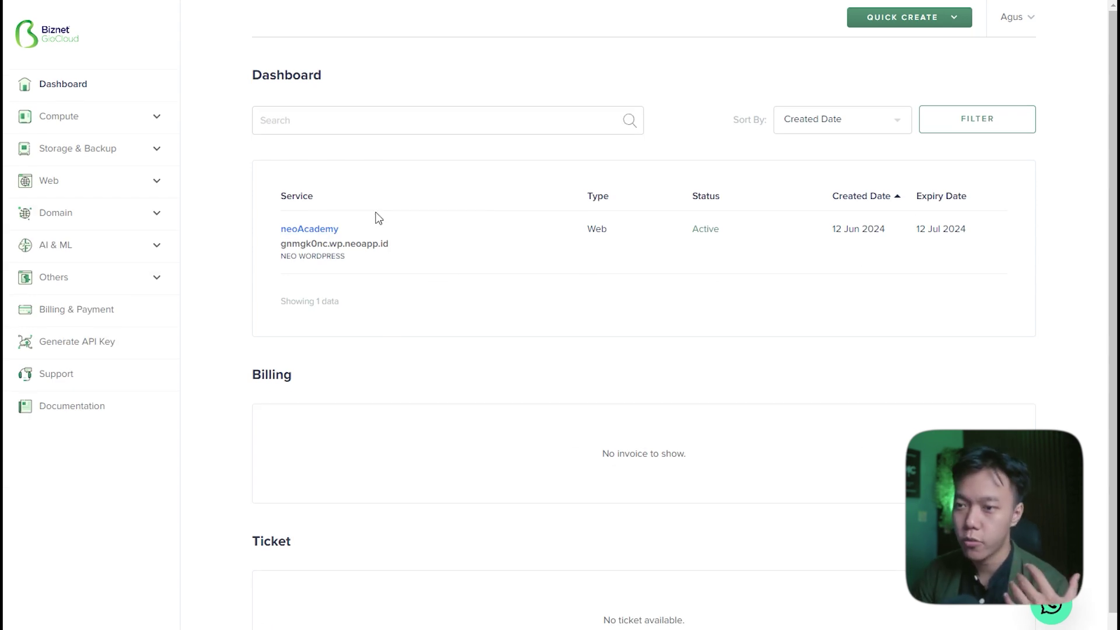
left_click(299, 230)
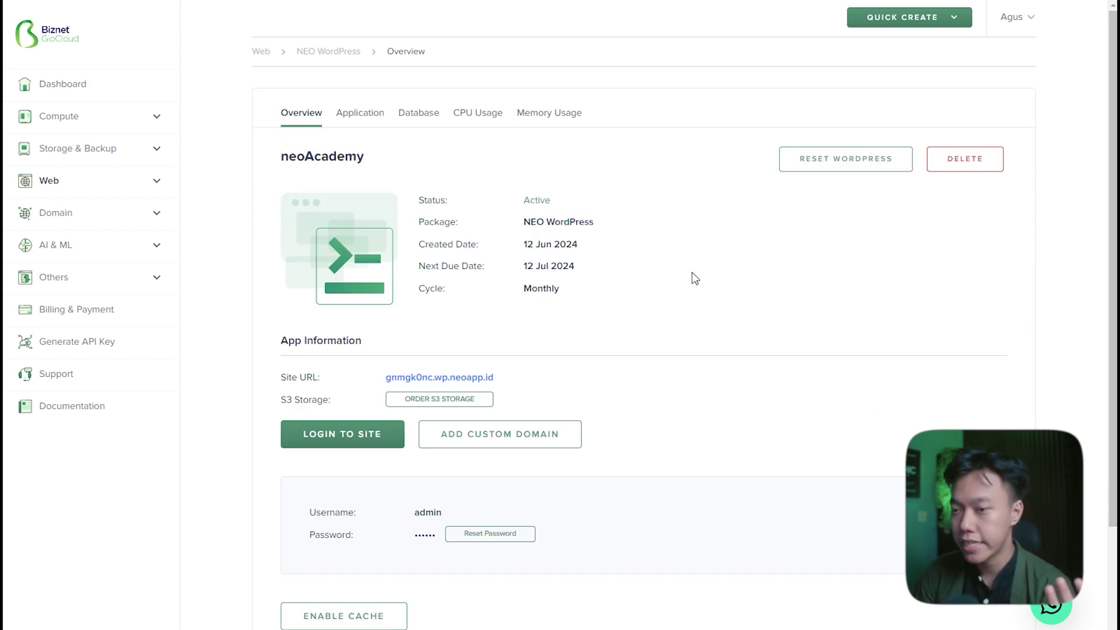
scroll(570, 387, "down", 3)
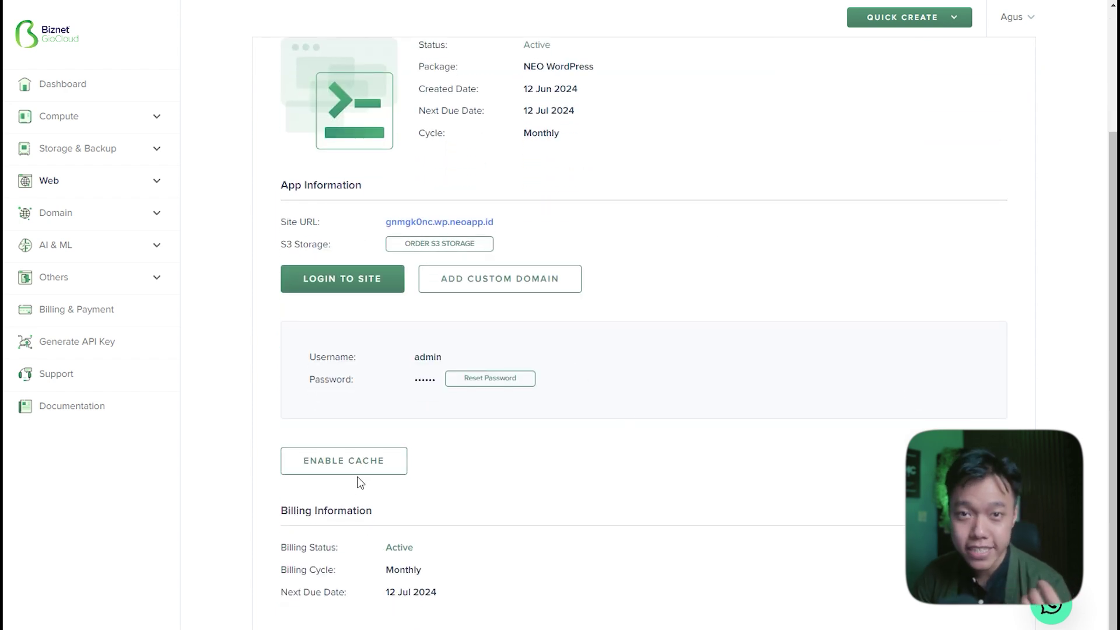
scroll(696, 278, "up", 3)
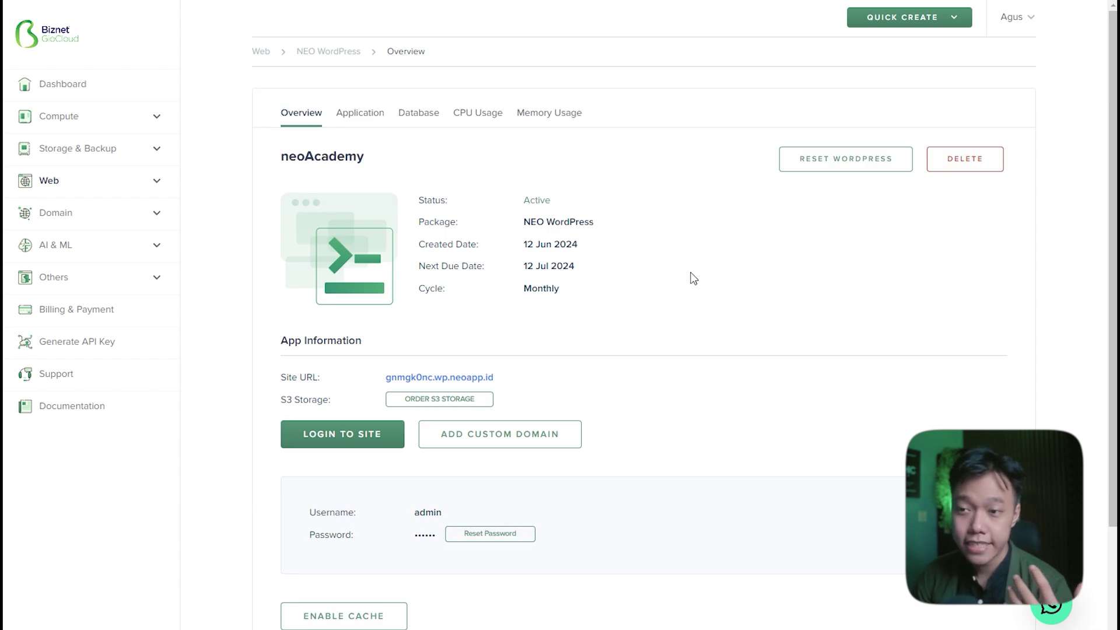
Enable the cache for neoAcademy with a TTL of 1440 minutes
scroll(610, 358, "down", 3)
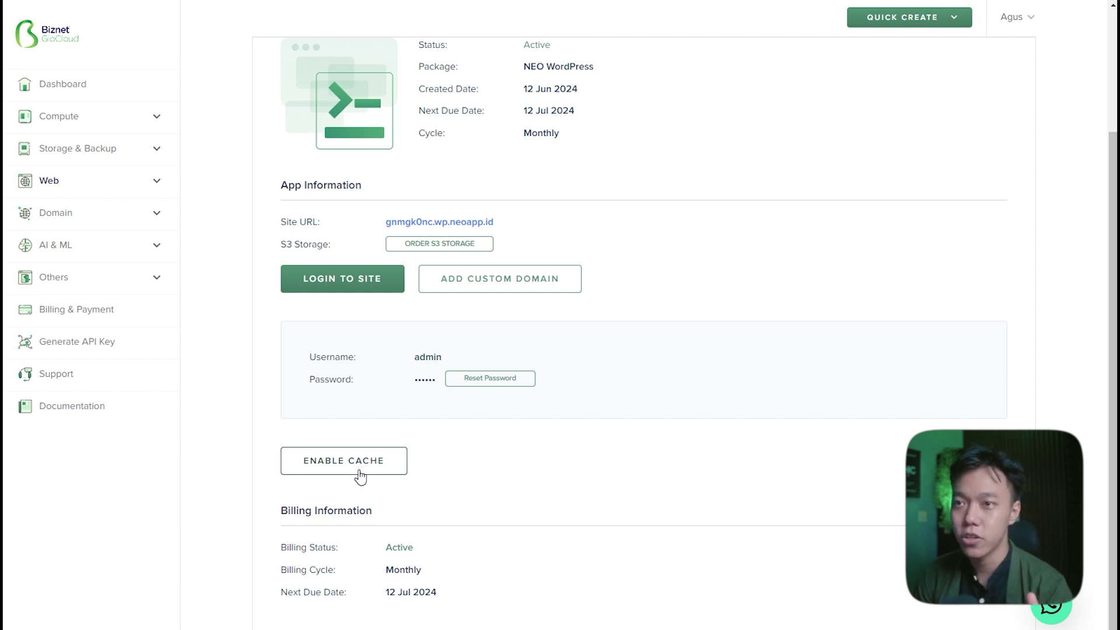
left_click(360, 469)
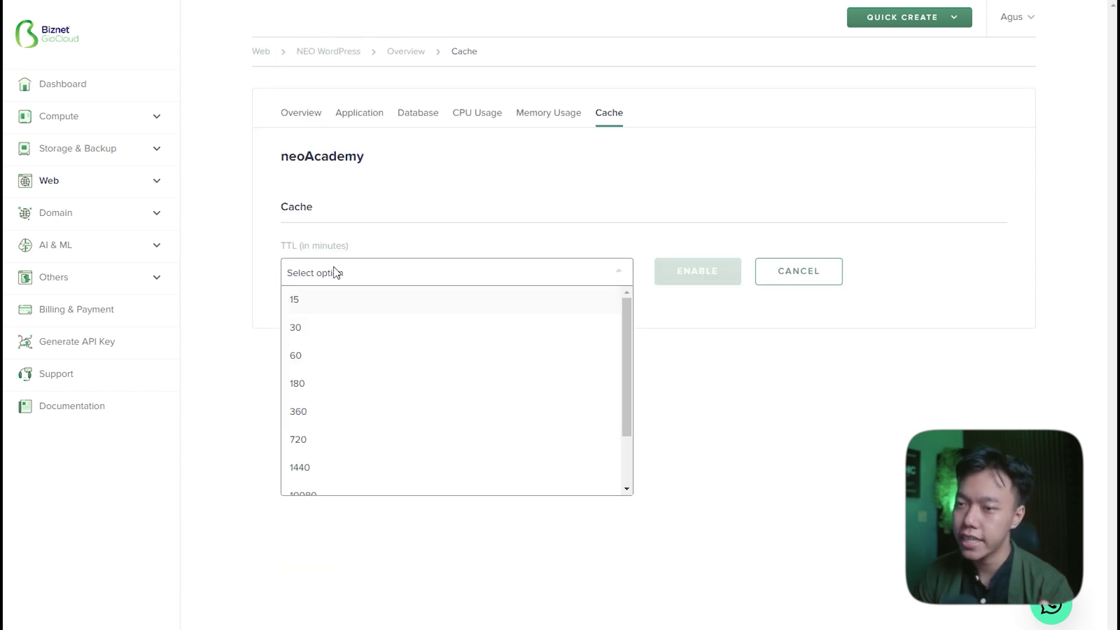
scroll(382, 410, "down", 3)
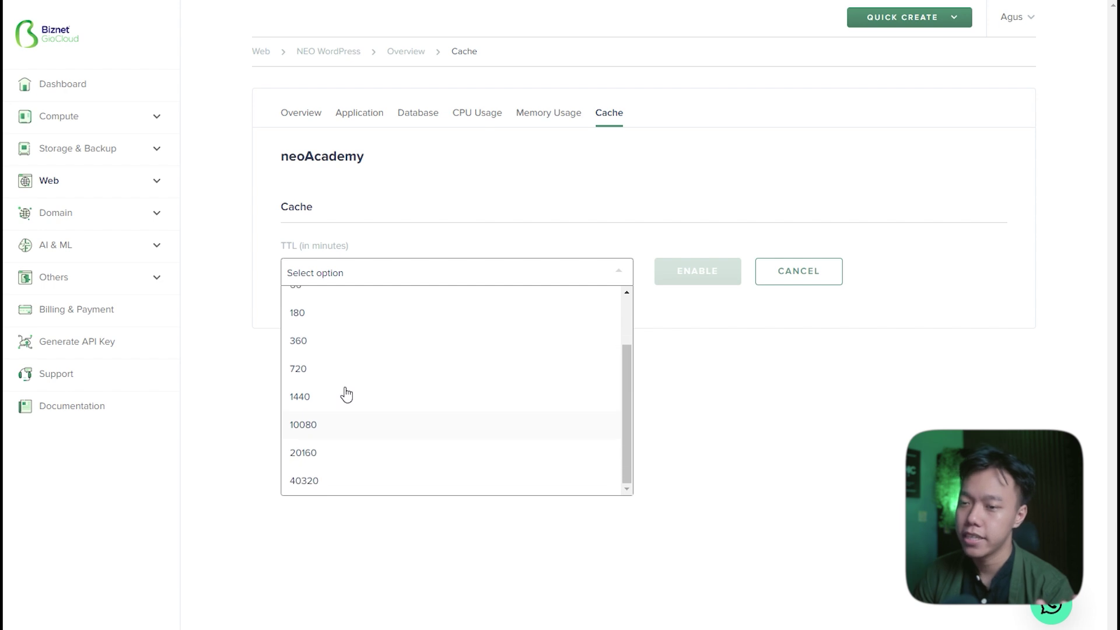
left_click(343, 402)
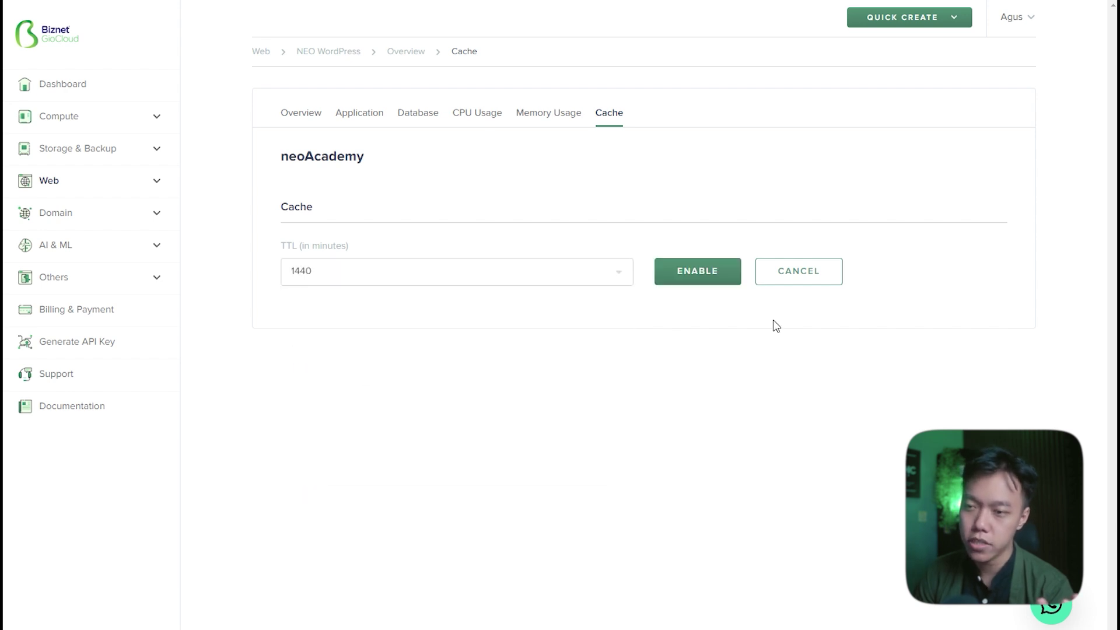
left_click(701, 271)
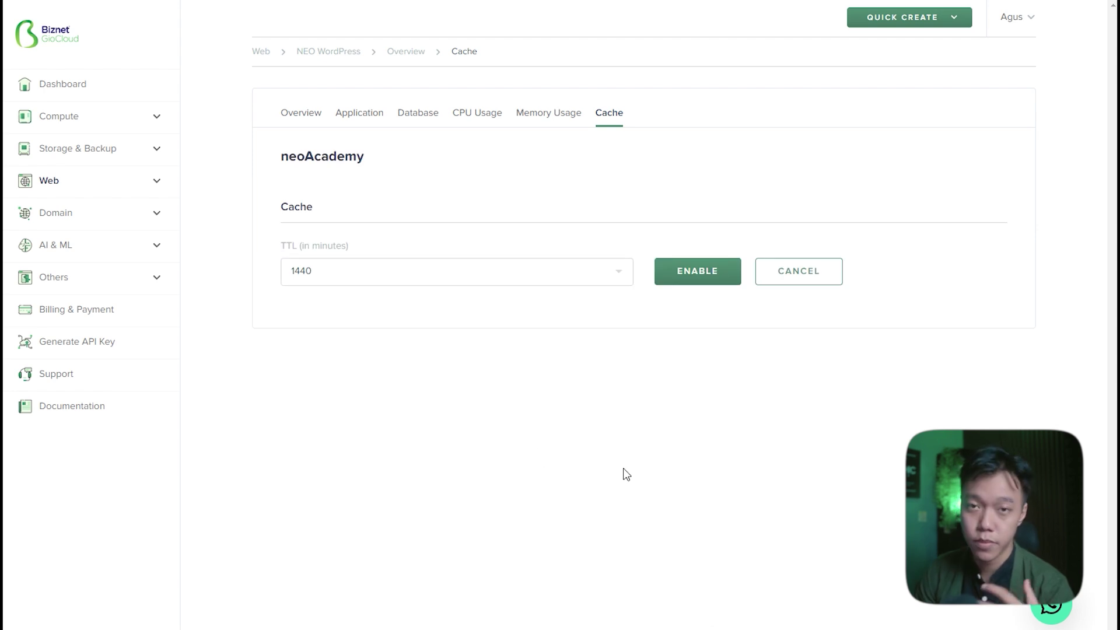
Return to the neoAcademy overview, open the site's WordPress login, and switch to the site launch wizard
left_click(296, 117)
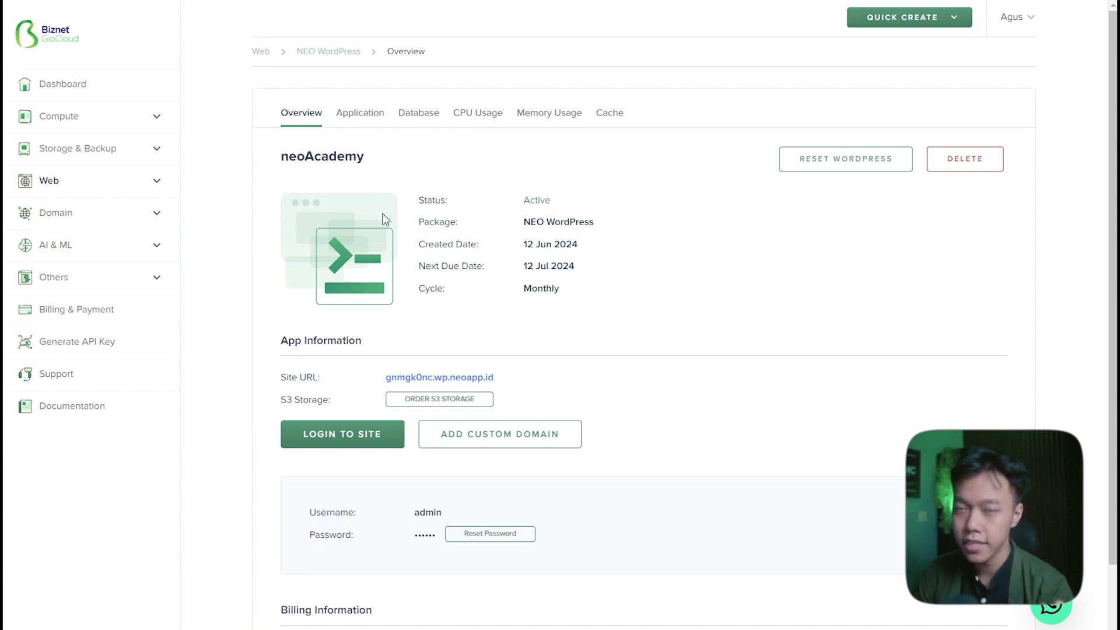
scroll(374, 449, "down", 2)
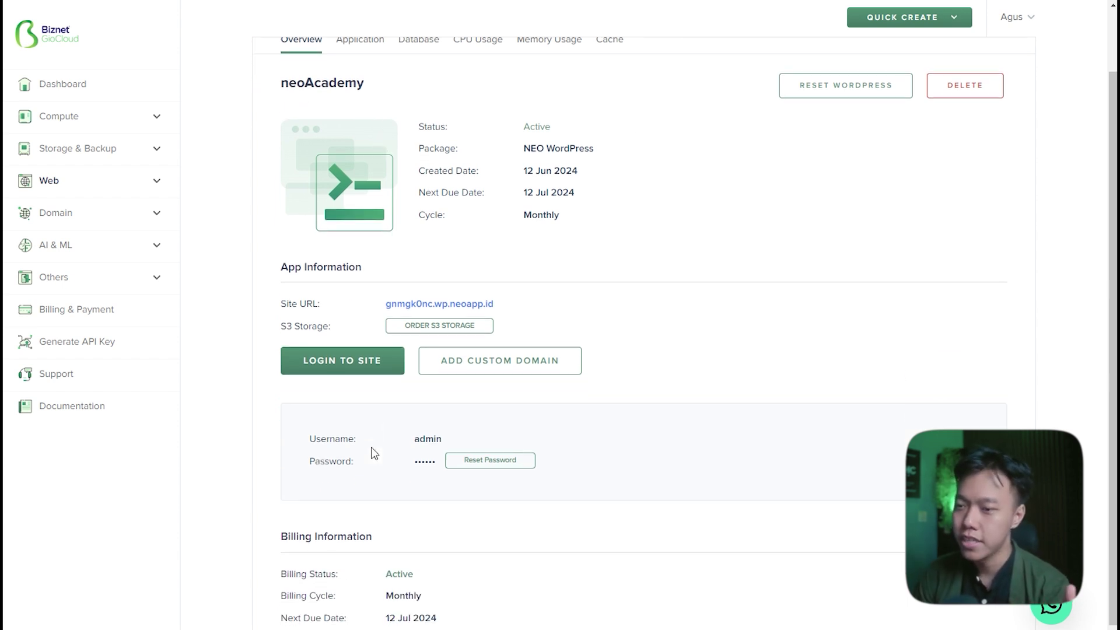
left_click(374, 345)
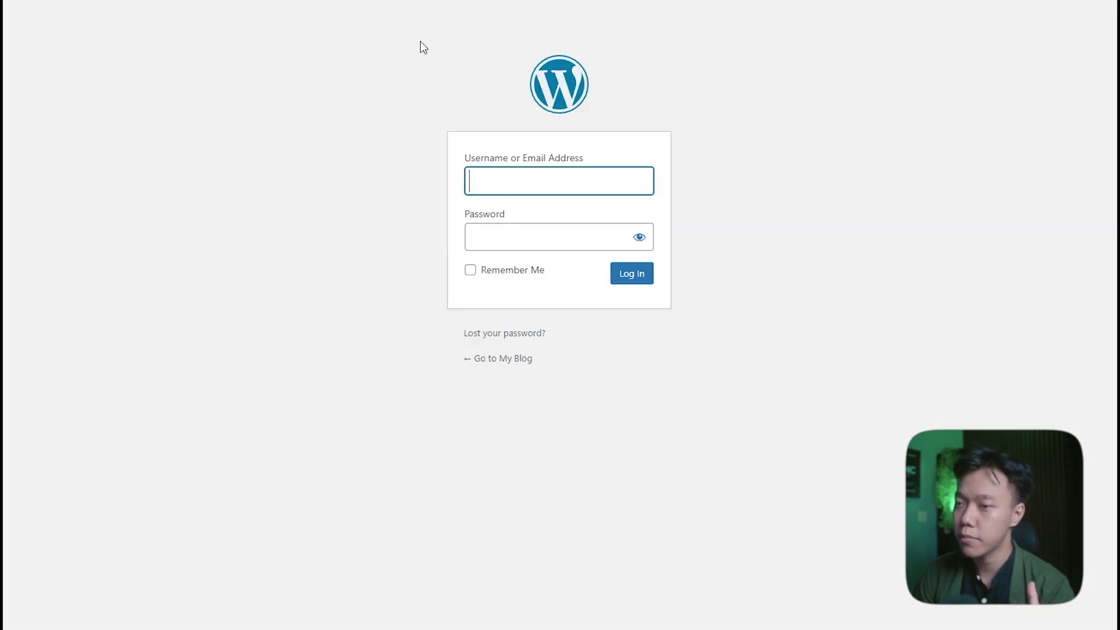
key("ctrl+shift+Tab")
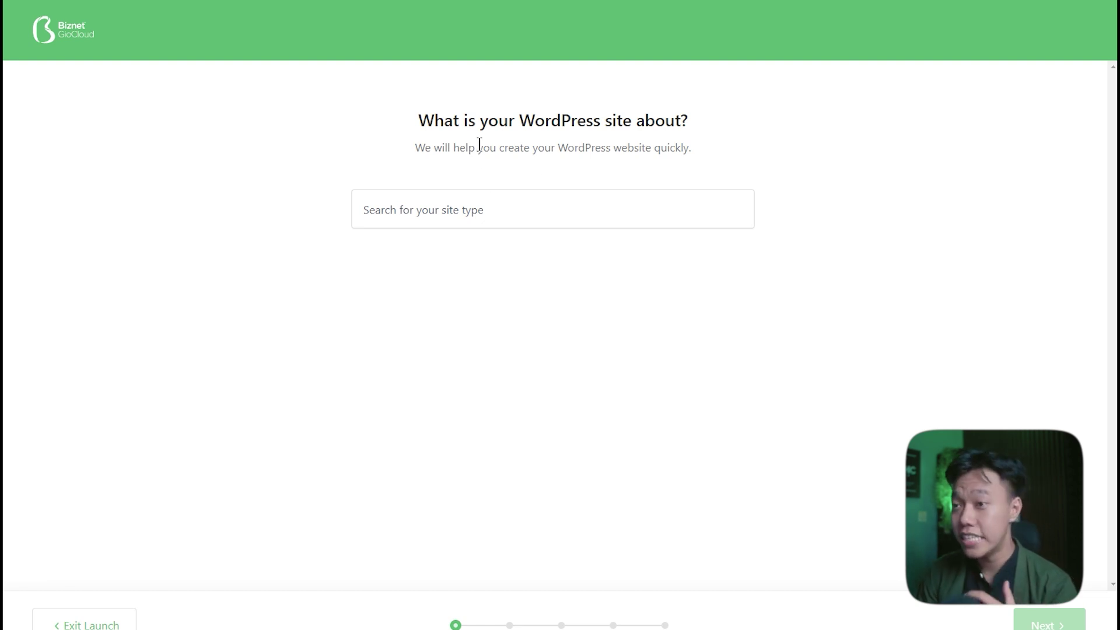
Search the site types for "ecommerce" and choose Clothing Store
left_click(490, 208)
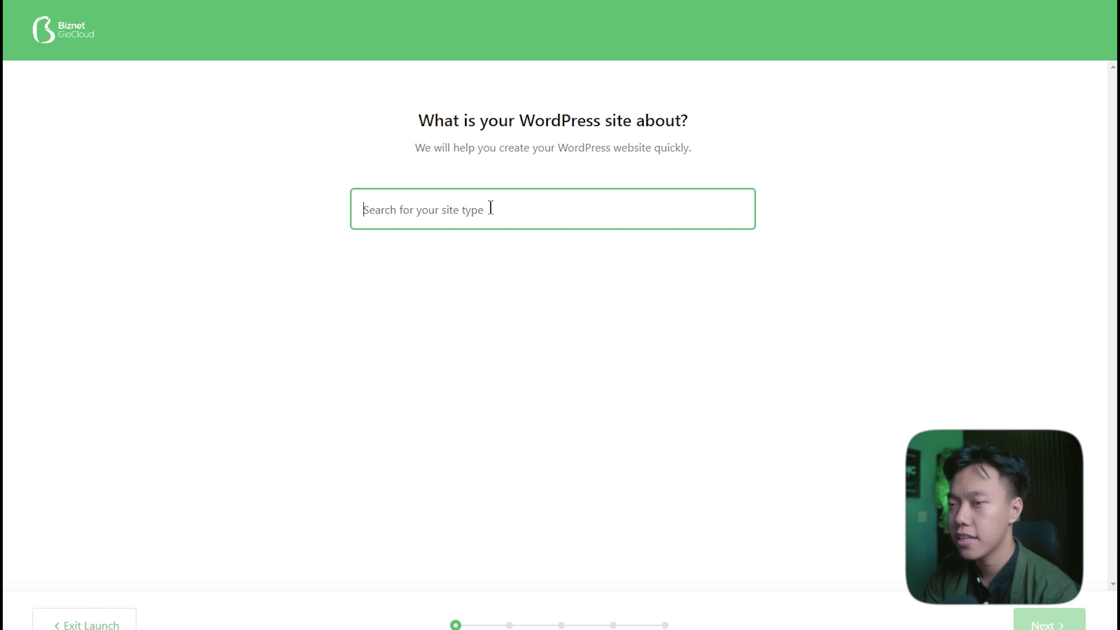
type("e")
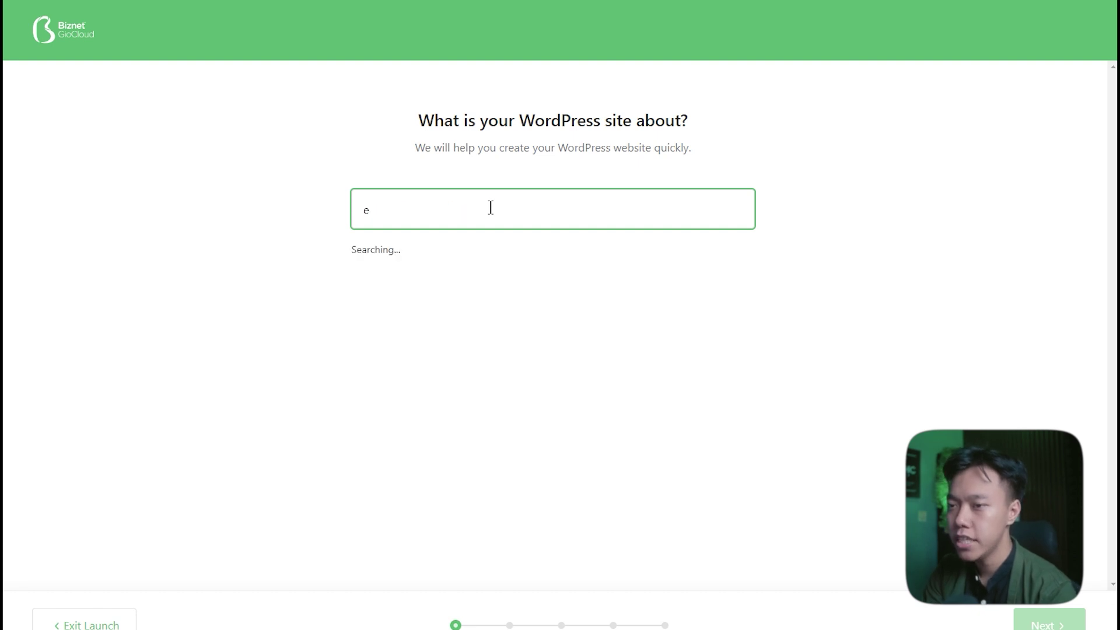
type("commerce")
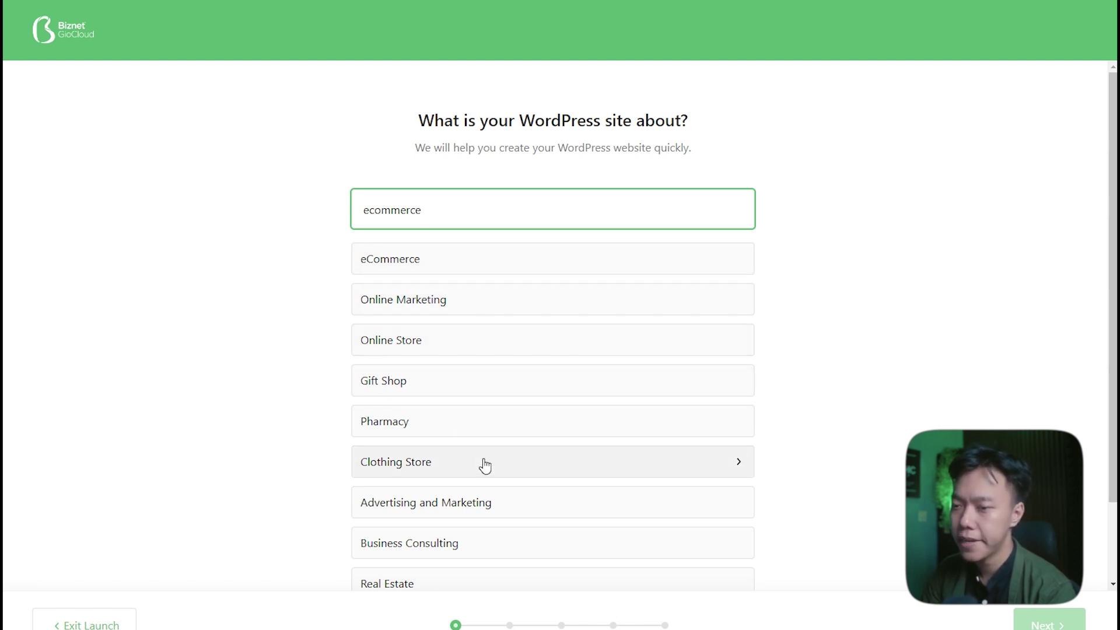
left_click(422, 468)
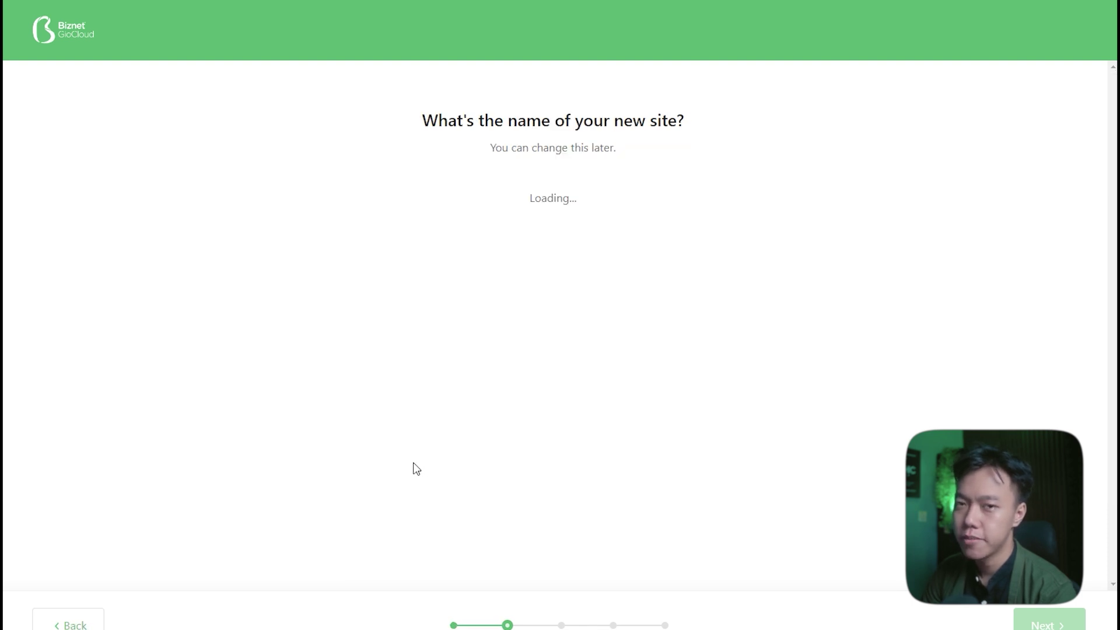
Name the new site "Creative Store Cloth" and continue to the website goals
left_click_drag(412, 210, 374, 211)
key("ctrl+a")
type("Creative Store Cloth")
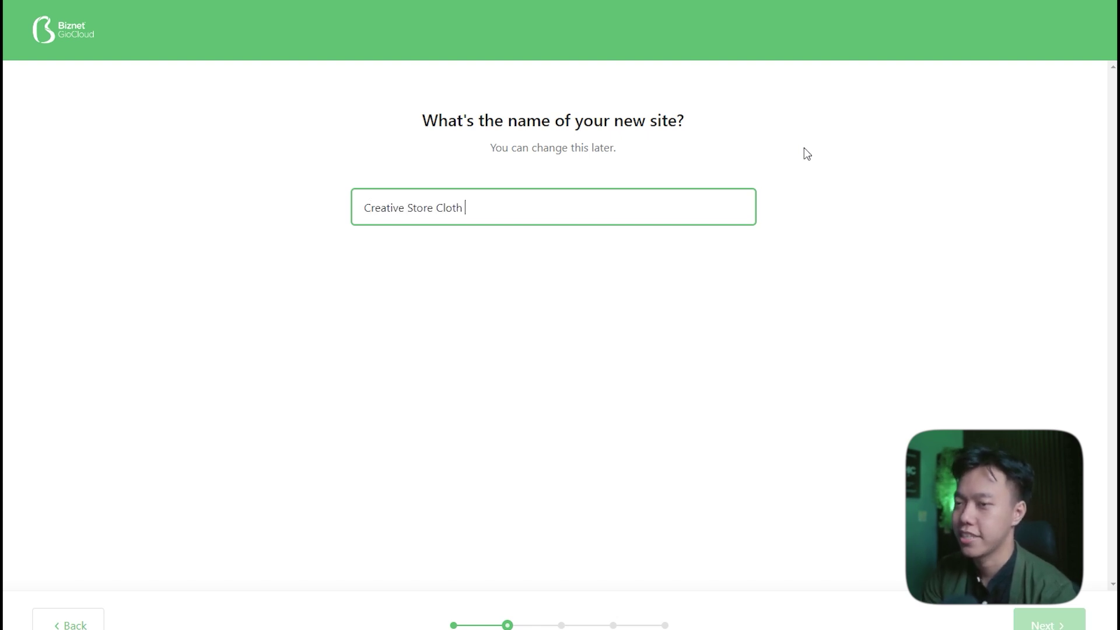
key("Tab")
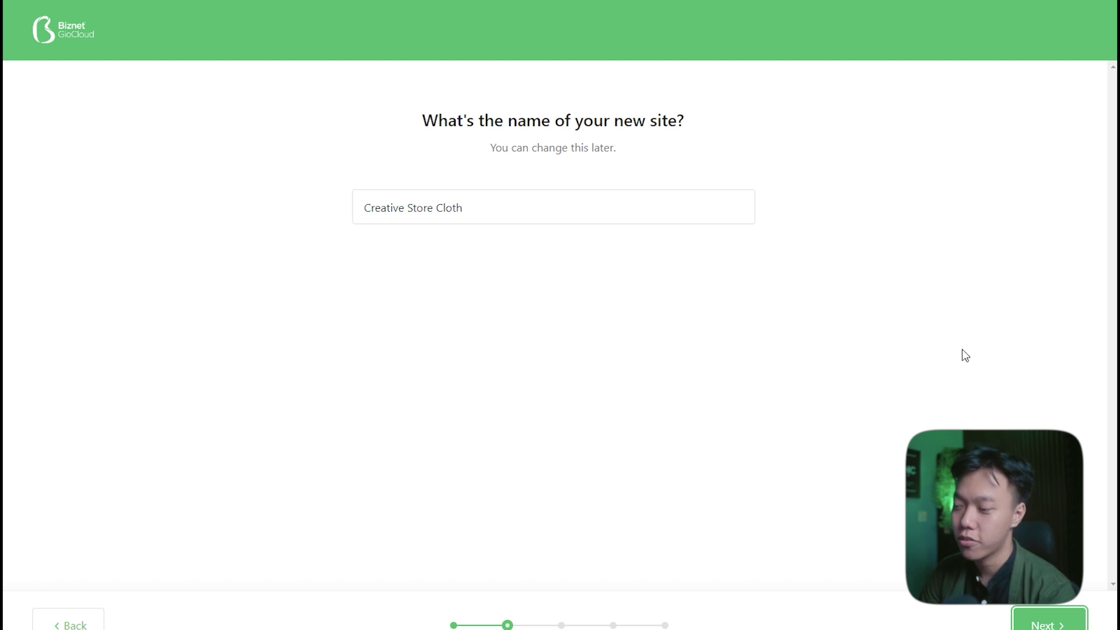
key("Return")
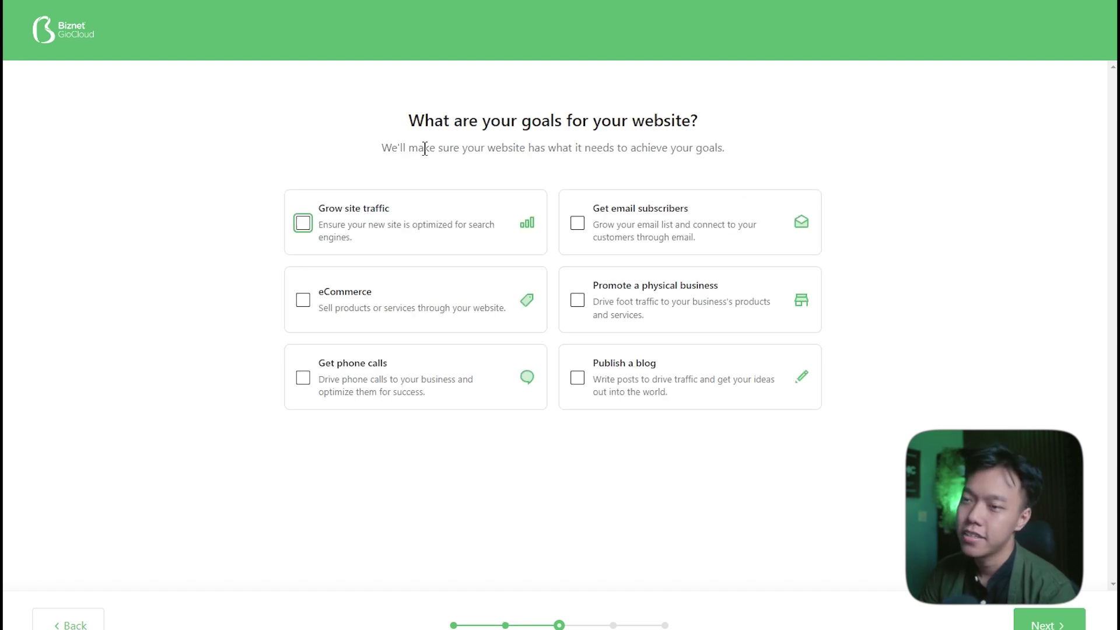
Choose eCommerce as the website goal and continue to the design selection
left_click(409, 139)
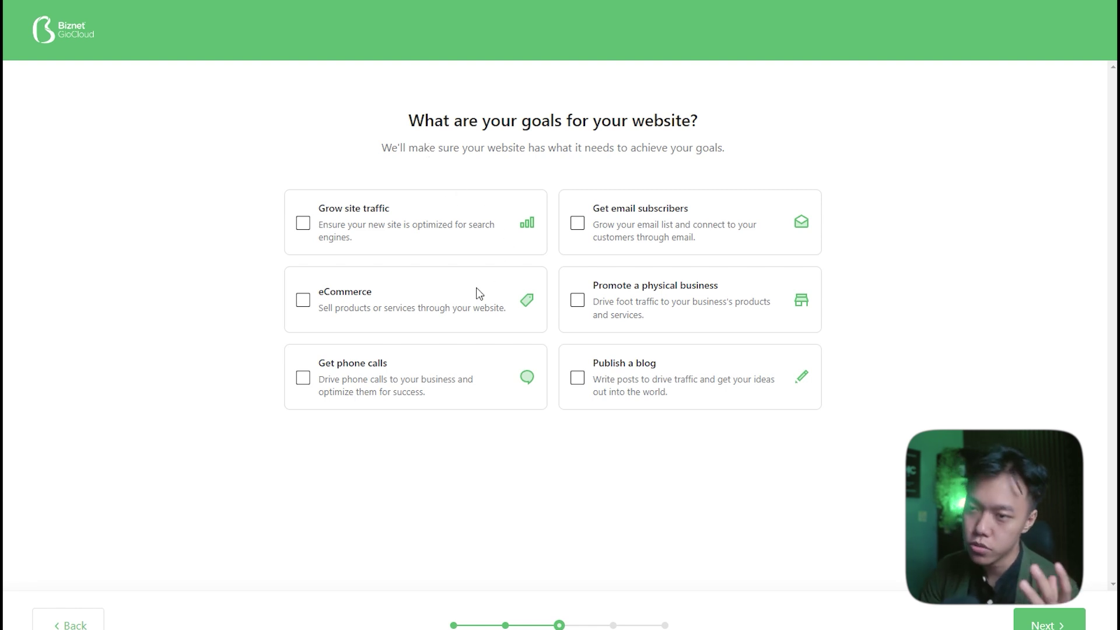
left_click(303, 301)
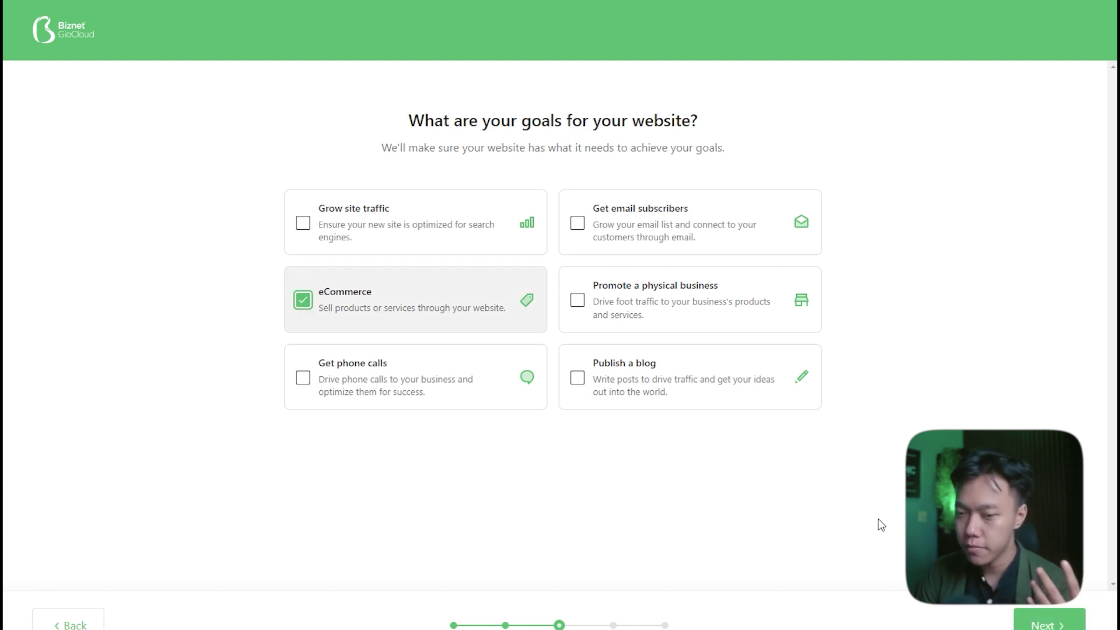
left_click(1048, 625)
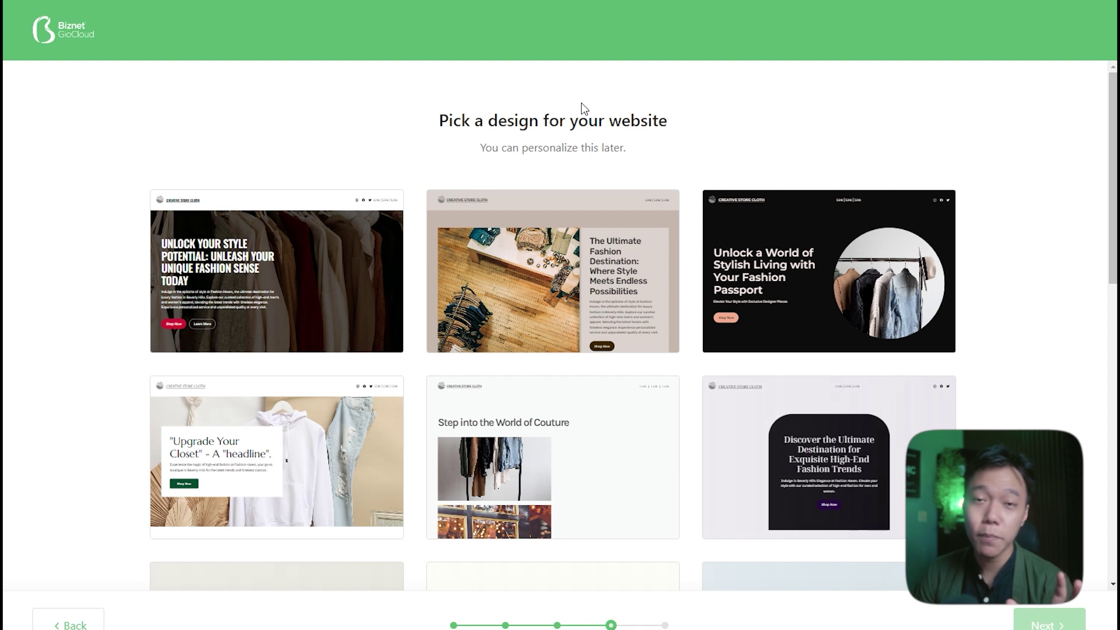
Choose the "Indulge in Your Fashion Desires with Our Exquisite Collection" design for the website and continue to the page selection
scroll(587, 109, "down", 2)
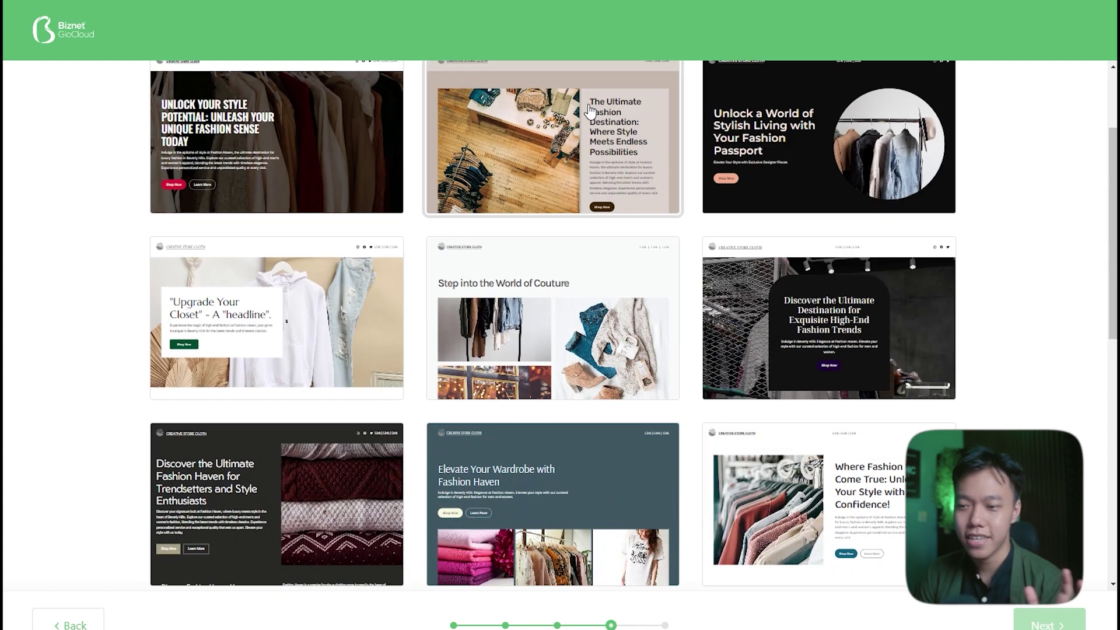
scroll(588, 109, "up", 1)
scroll(588, 109, "down", 5)
scroll(586, 115, "down", 4)
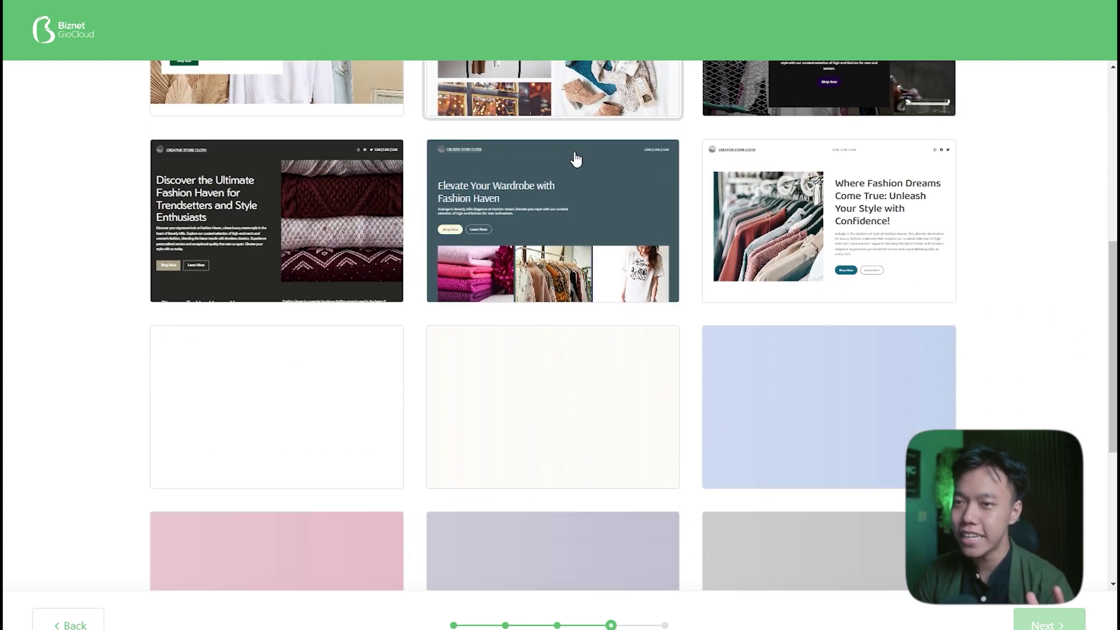
scroll(677, 283, "up", 5)
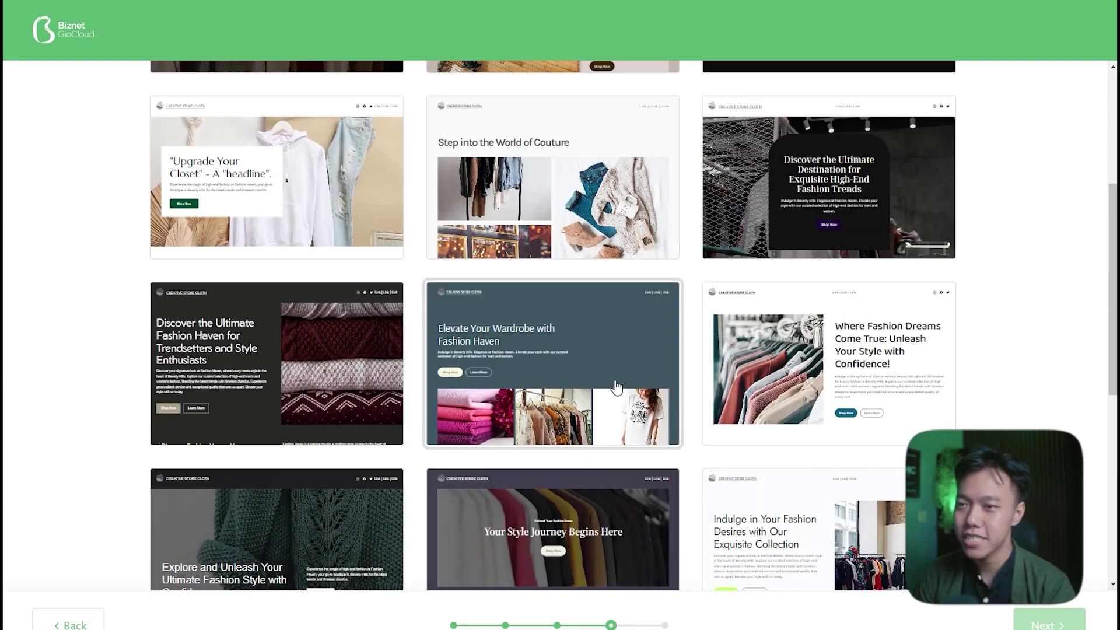
scroll(992, 343, "down", 3)
scroll(996, 335, "down", 5)
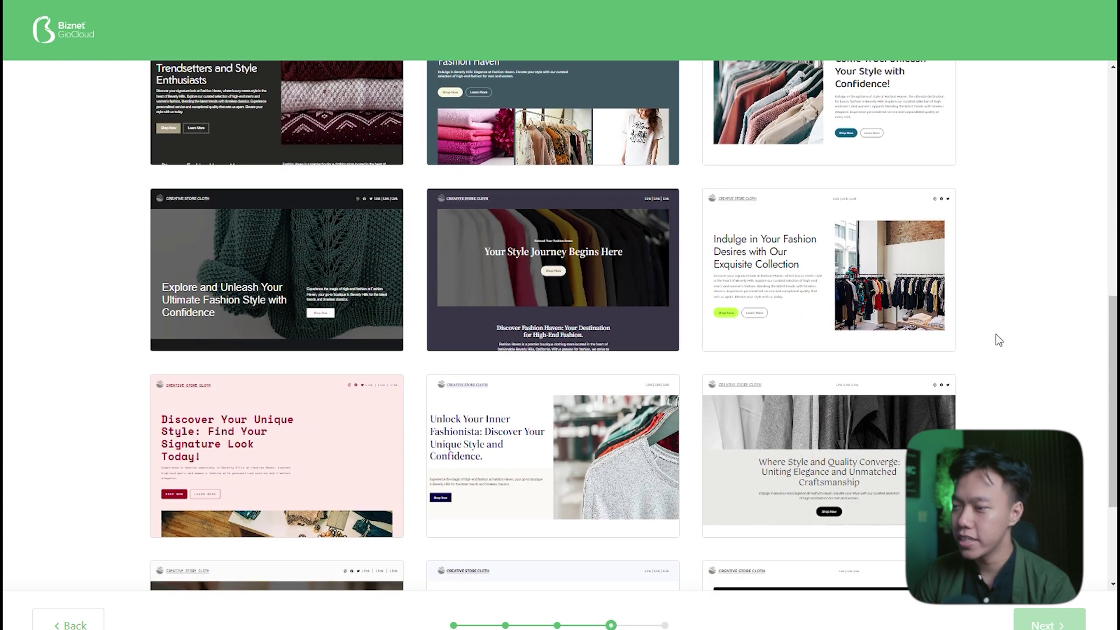
scroll(995, 335, "down", 1)
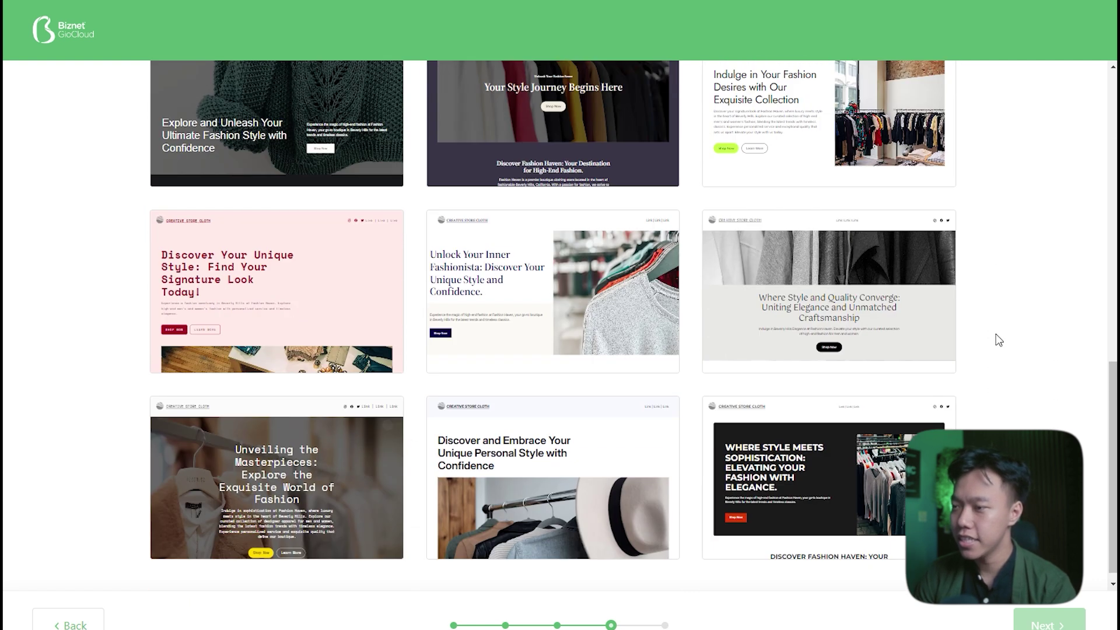
scroll(994, 341, "down", 1)
scroll(994, 340, "up", 1)
scroll(784, 411, "up", 4)
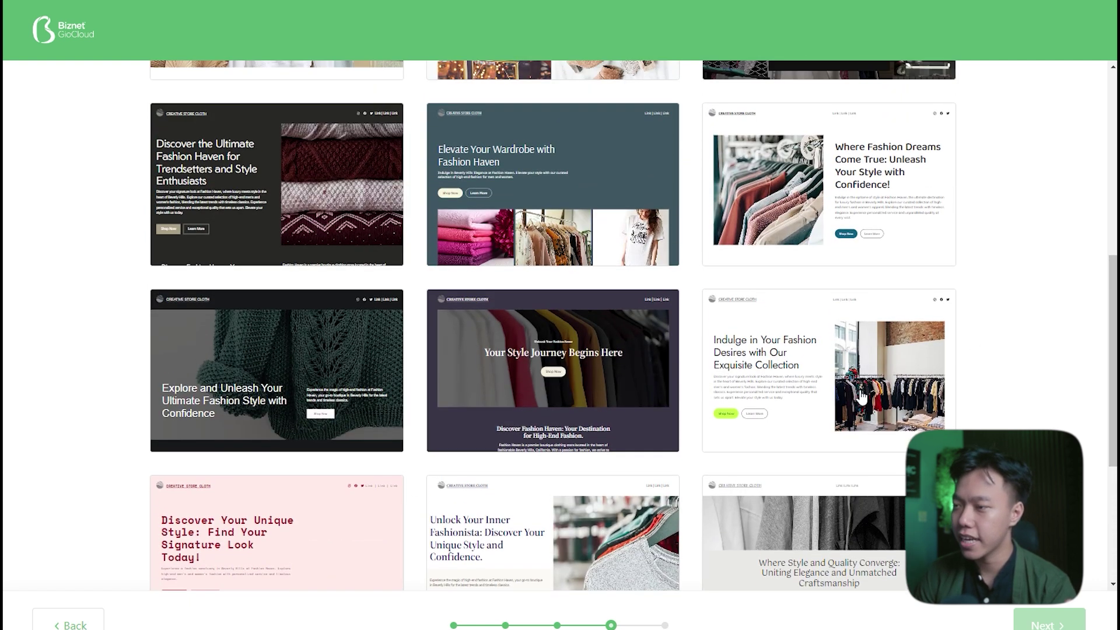
left_click(796, 421)
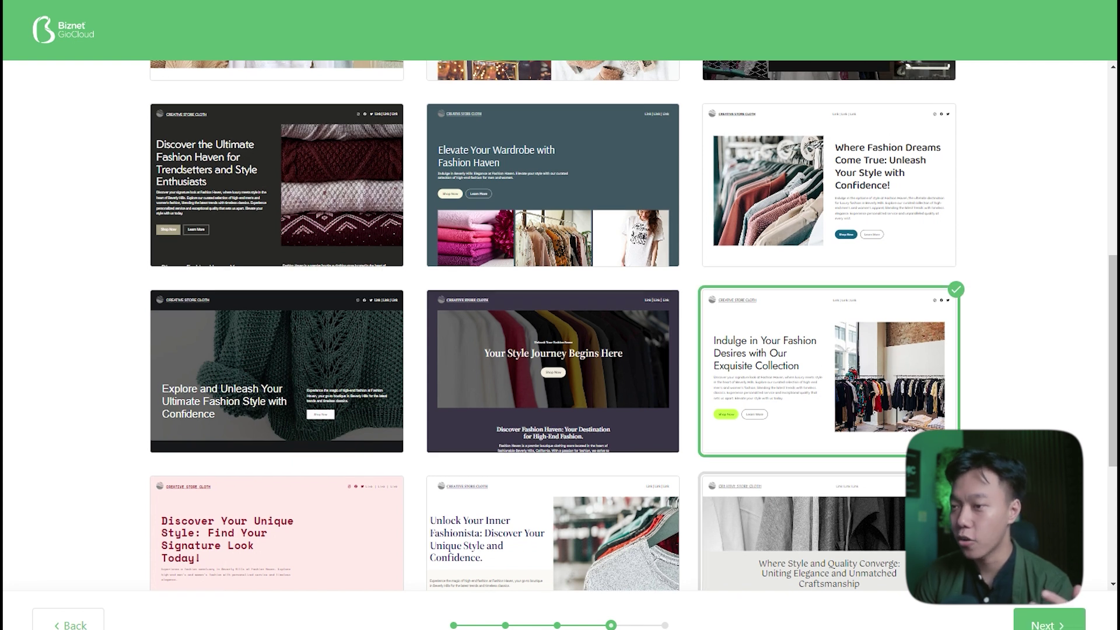
left_click(1047, 624)
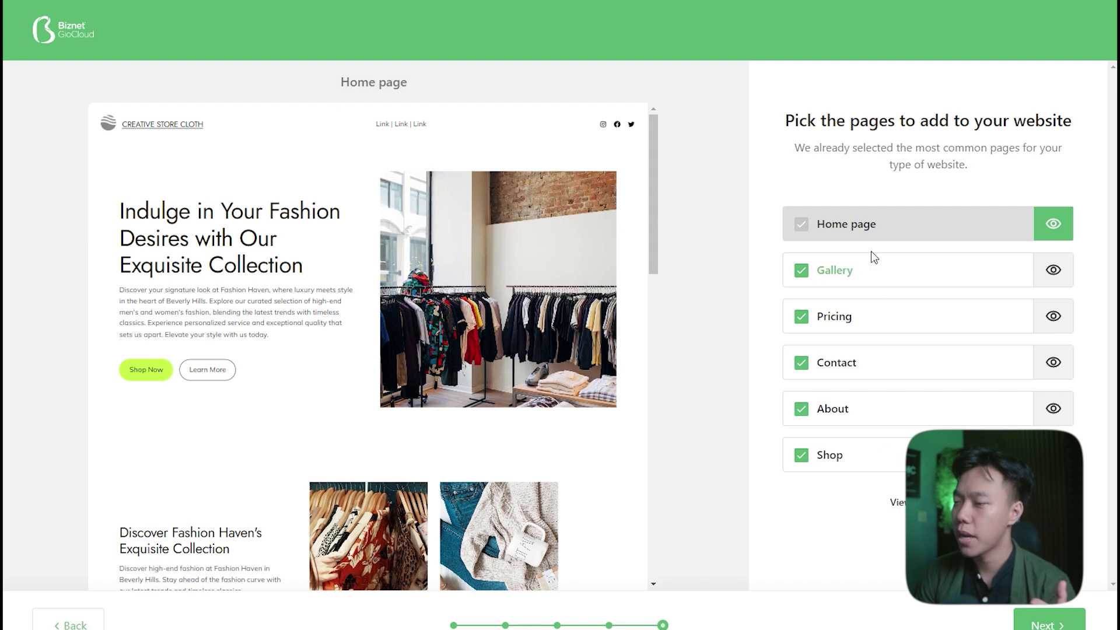
Preview the Gallery, Pricing and Contact pages of the chosen design, keeping Gallery selected
left_click(851, 270)
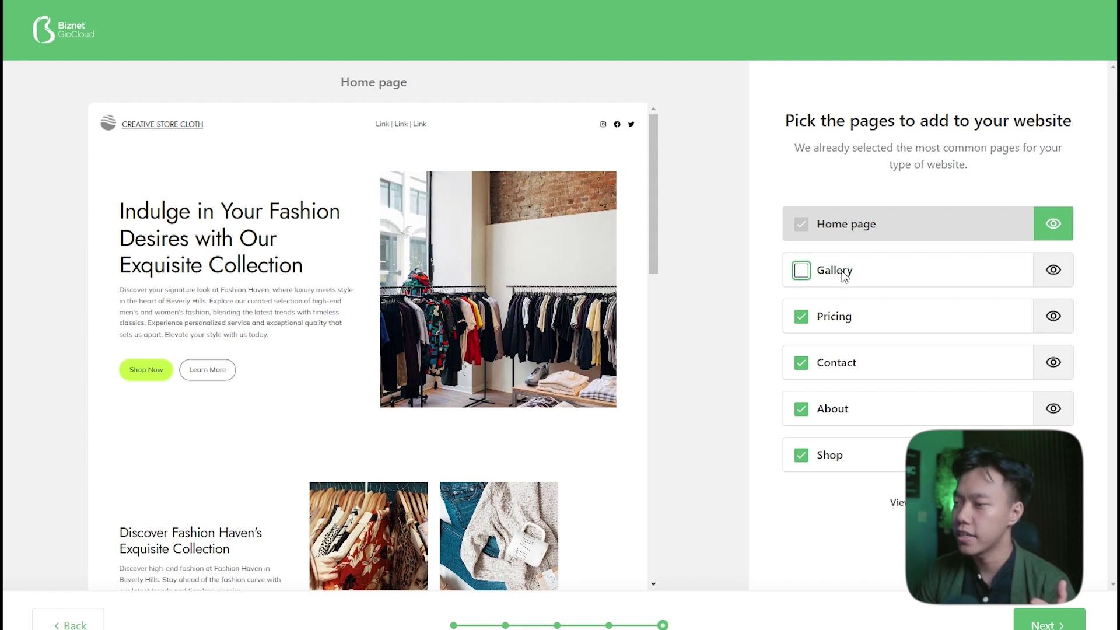
left_click(1052, 273)
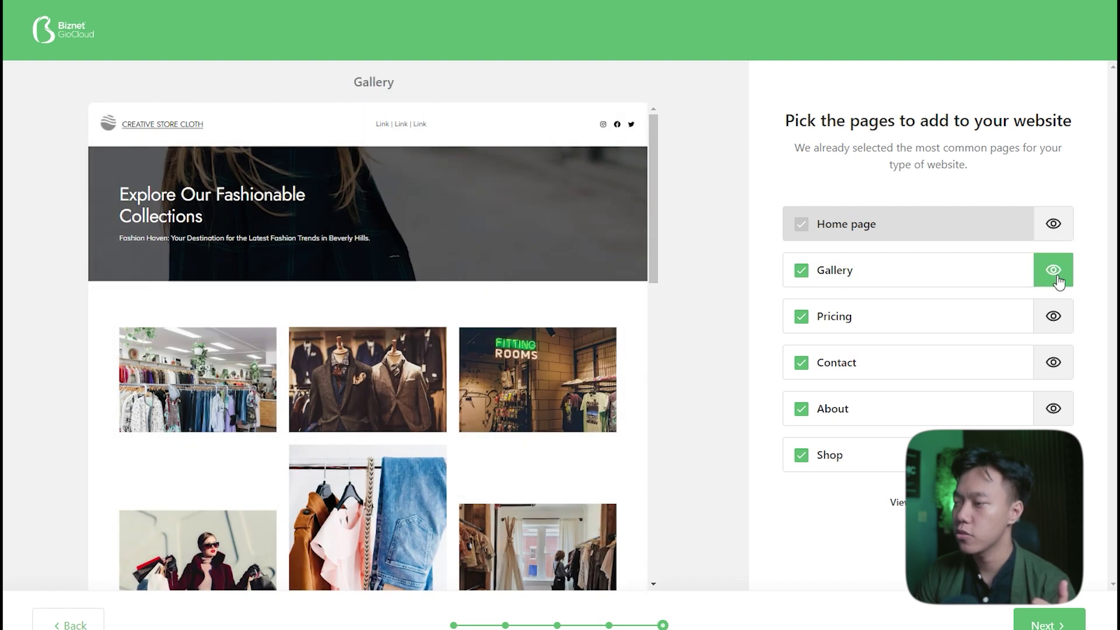
left_click(1057, 318)
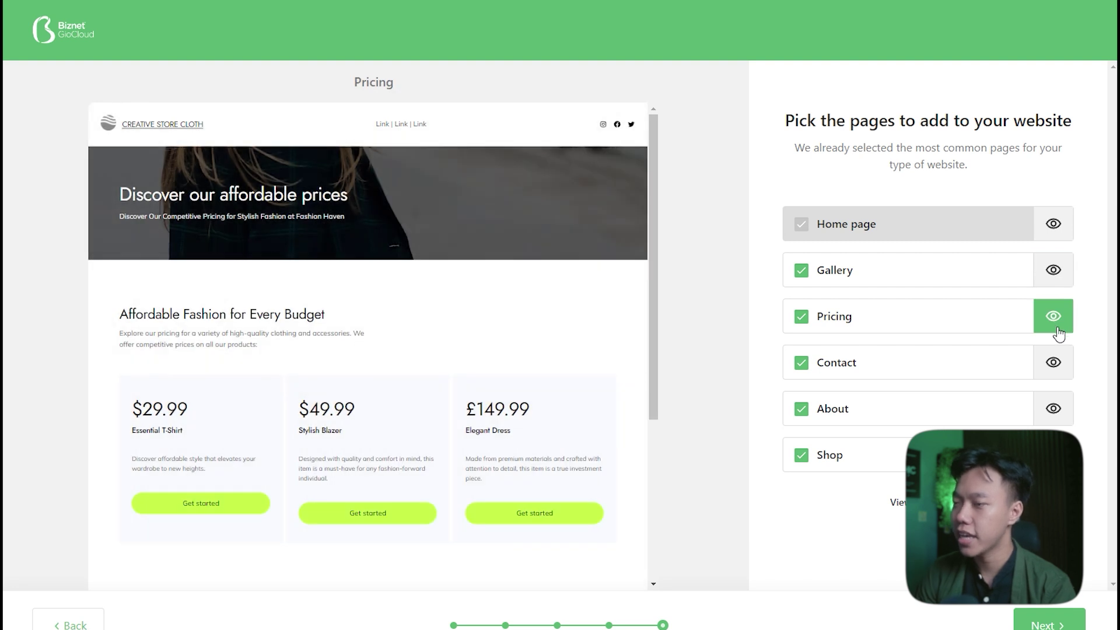
left_click(1057, 373)
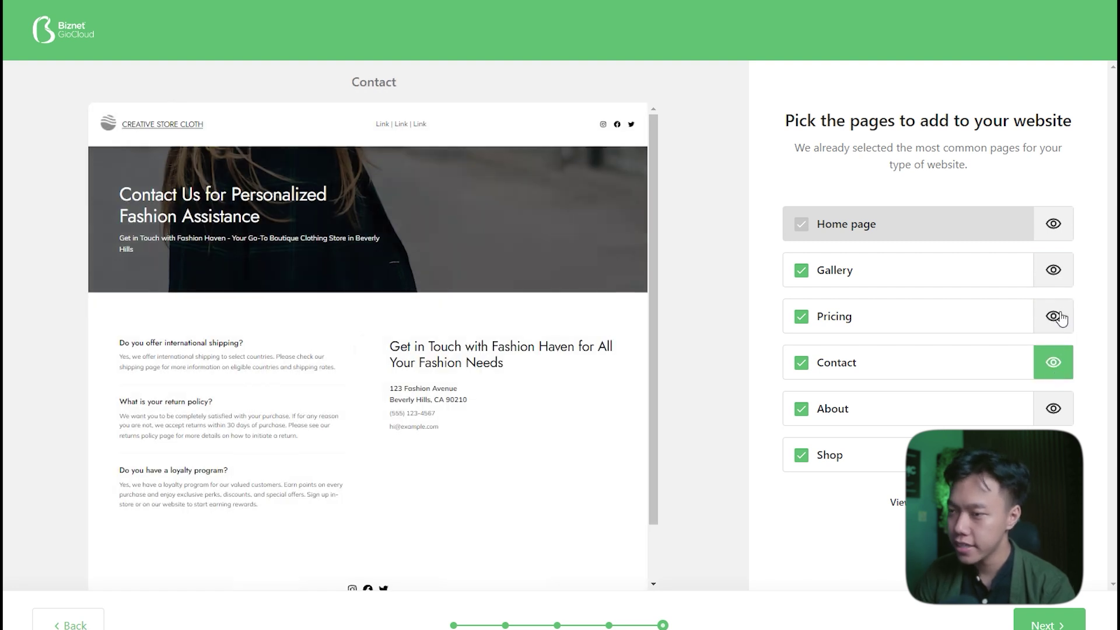
left_click(1059, 317)
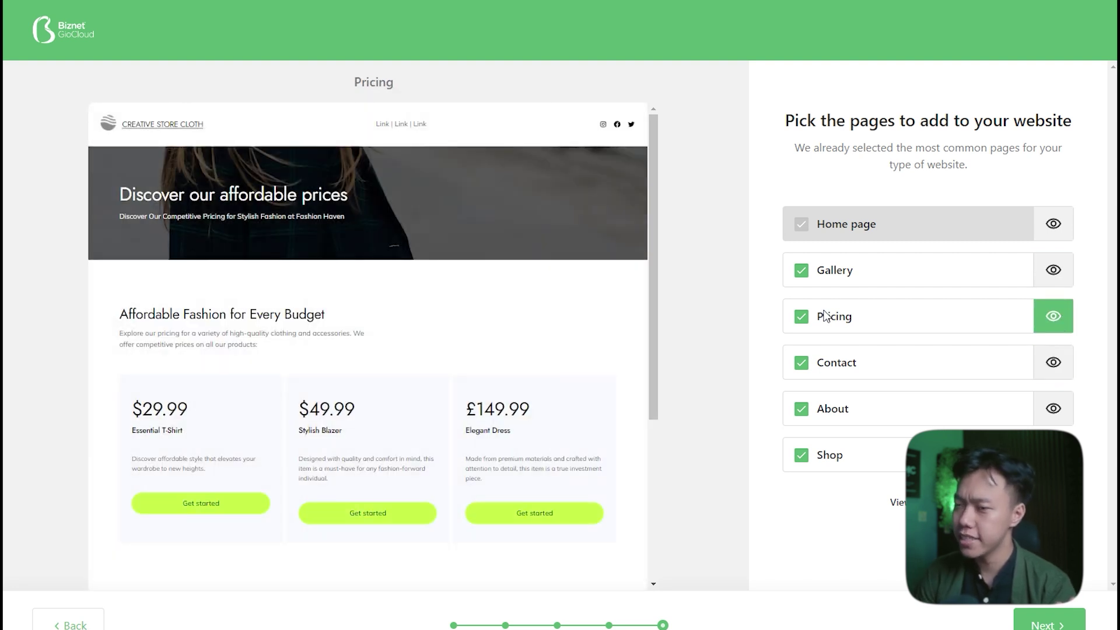
Deselect Pricing, About and Contact from the pages to add to the website
left_click(802, 317)
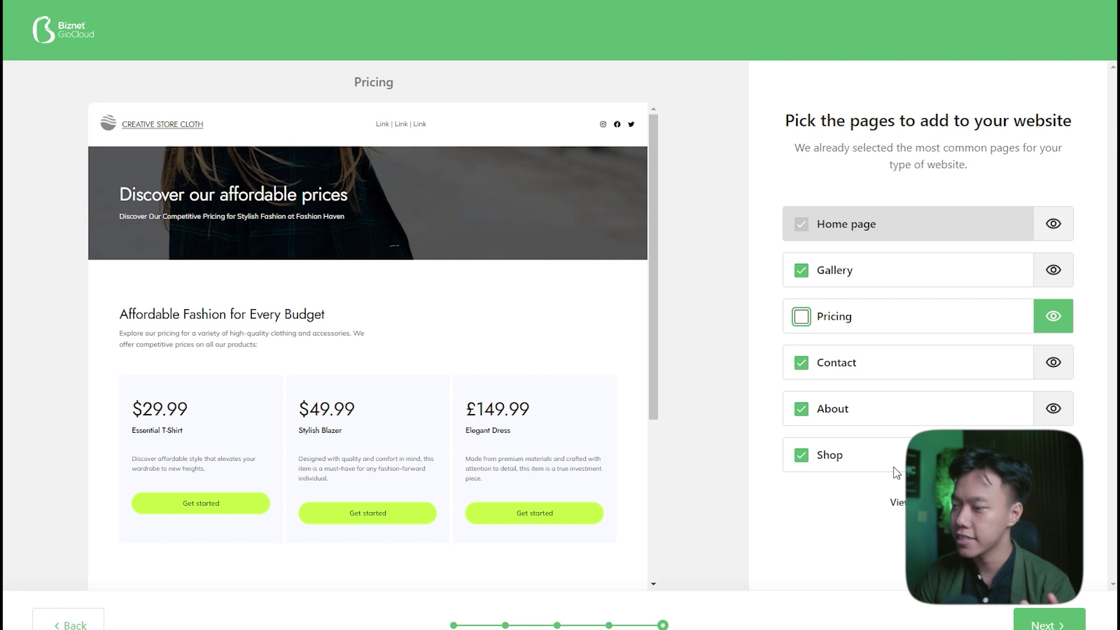
left_click(803, 411)
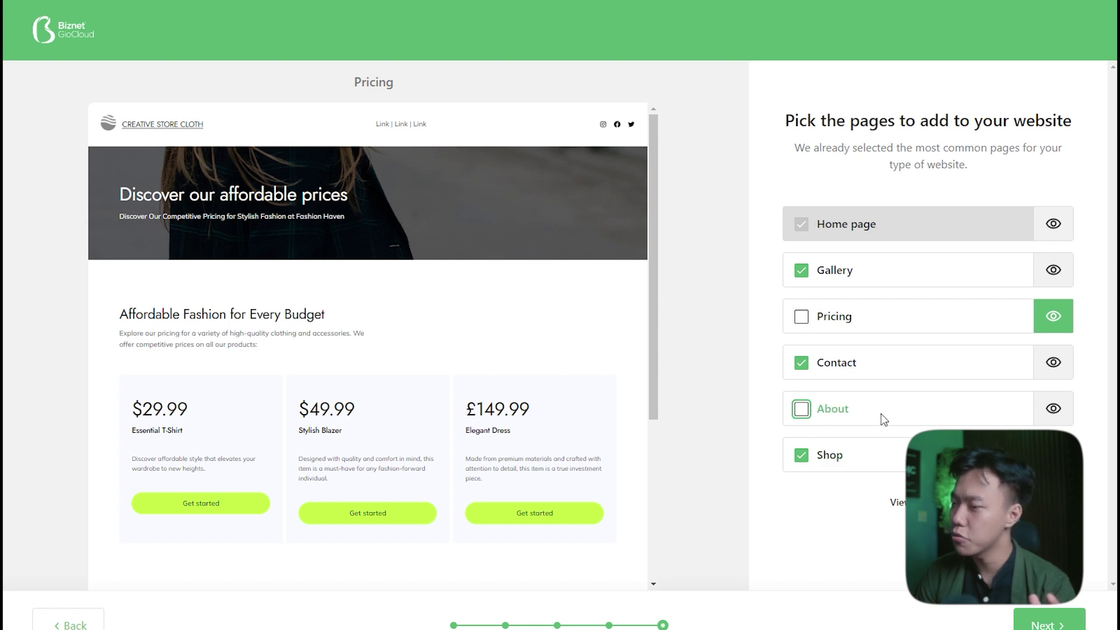
left_click(801, 362)
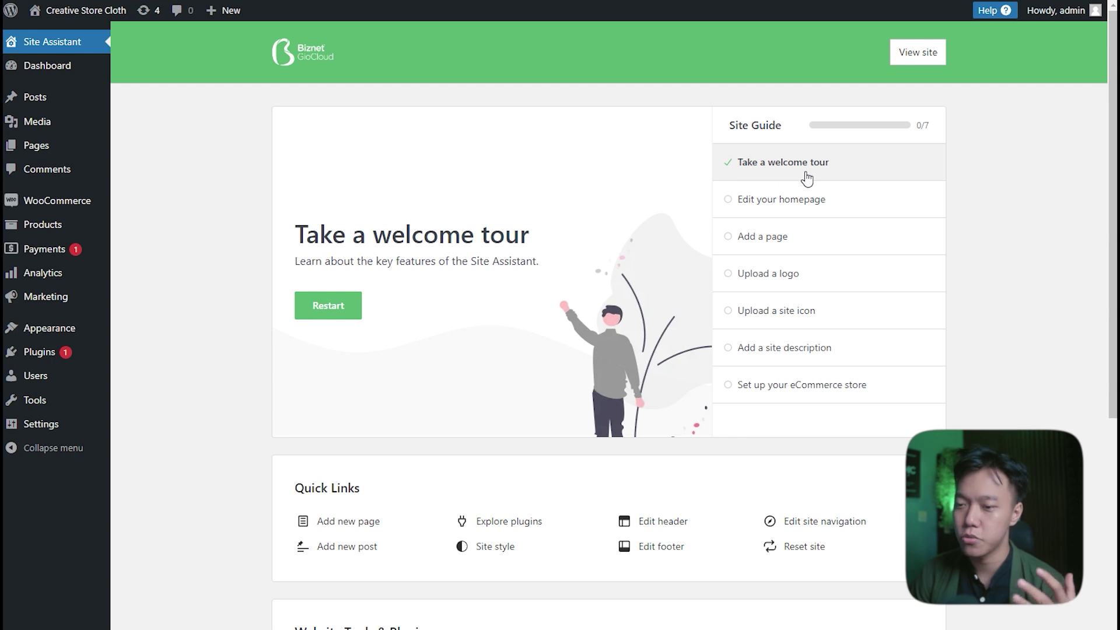
Restart the Site Assistant welcome tour, go through all its stops and close it
left_click(333, 314)
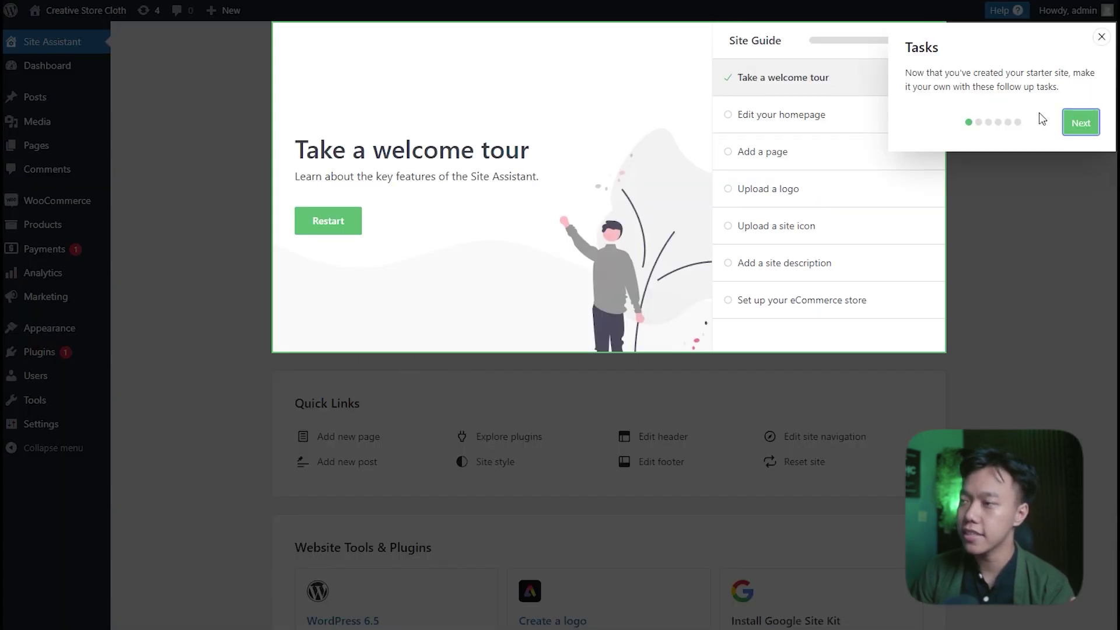
left_click(1080, 123)
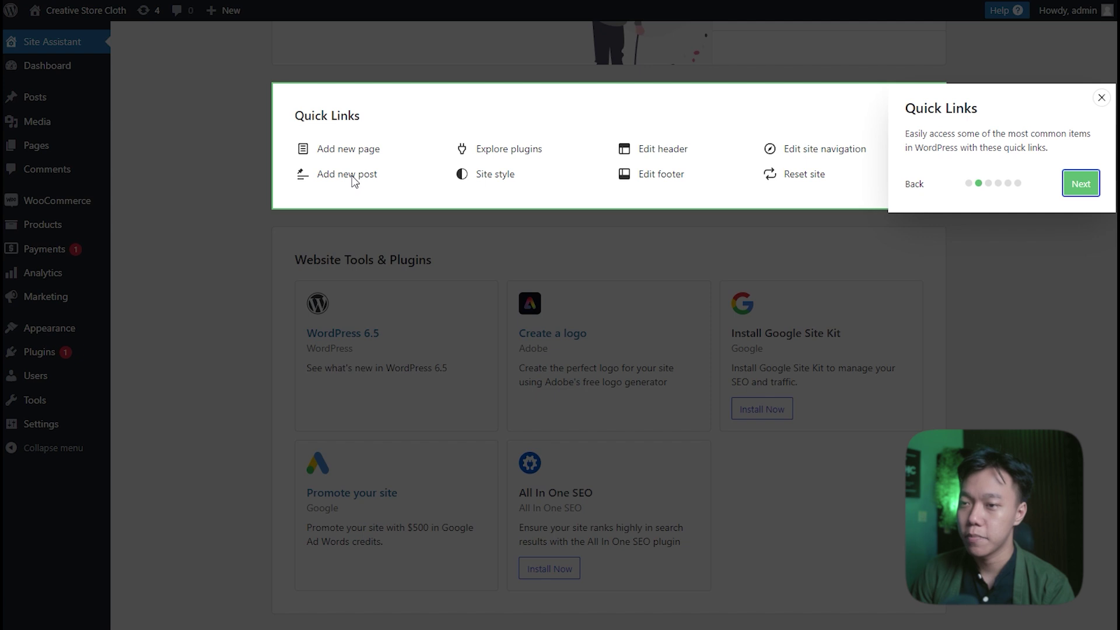
left_click(1080, 184)
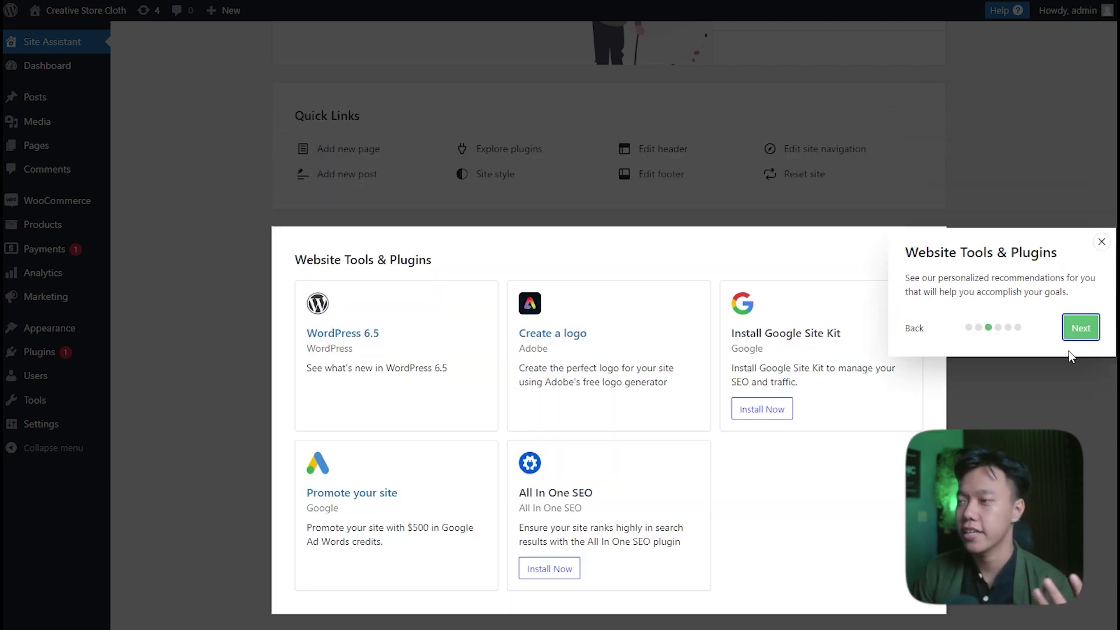
left_click(1085, 325)
left_click(1066, 147)
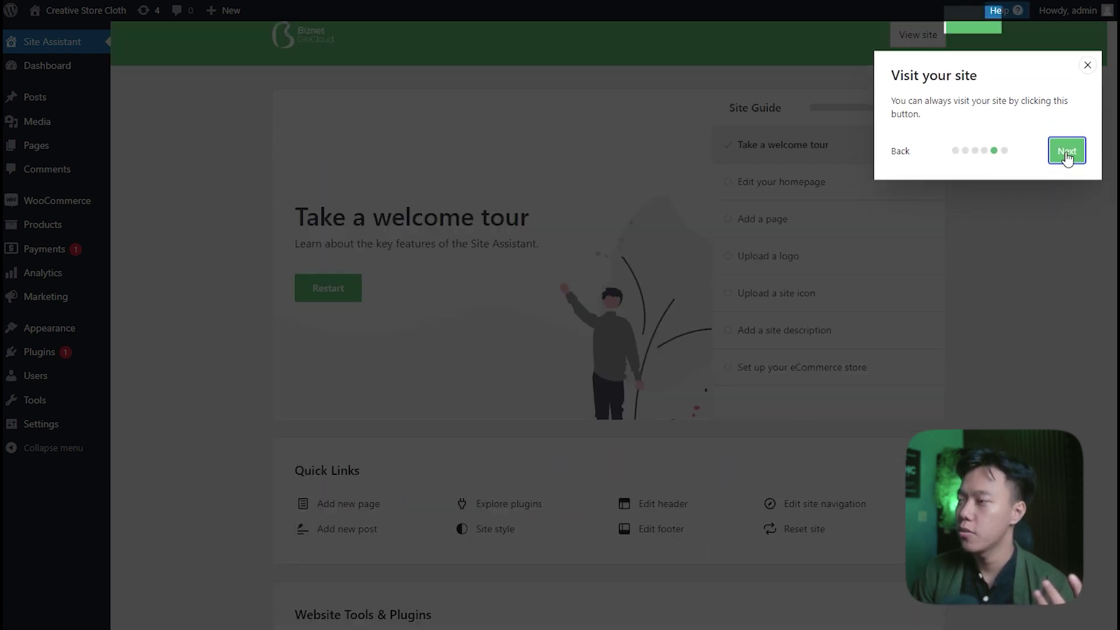
left_click(1073, 171)
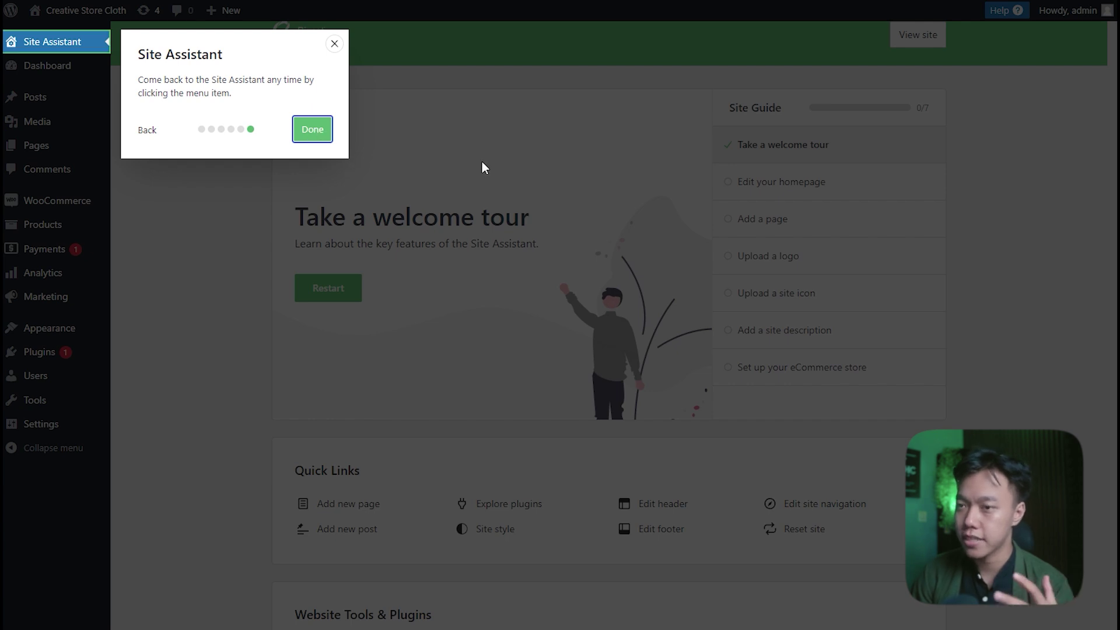
key("Escape")
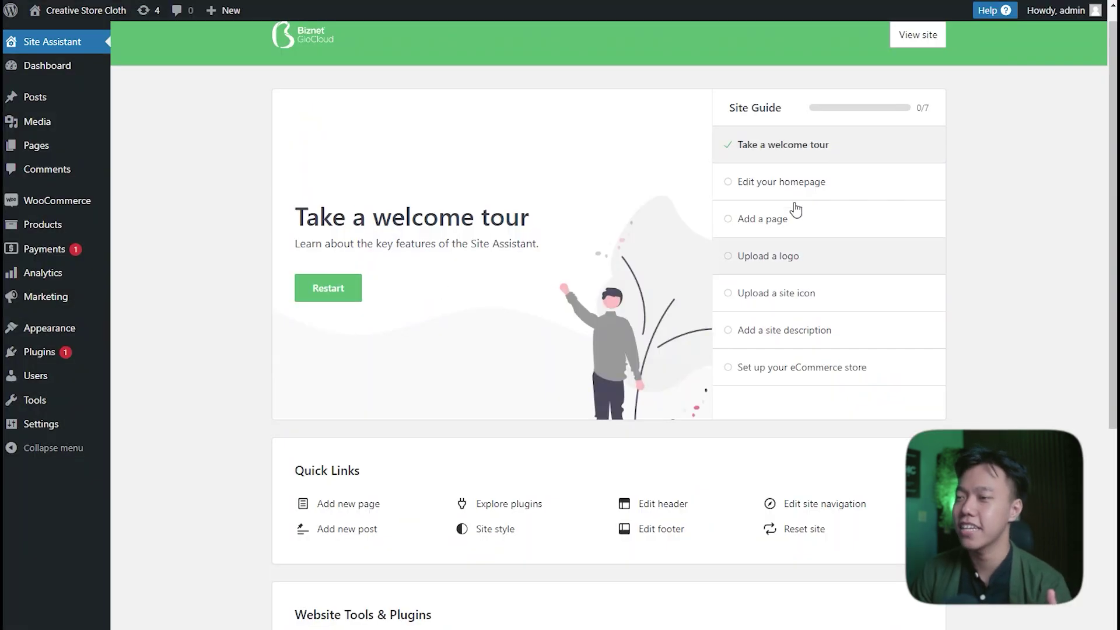
Open the homepage for editing from the Site Guide and change its page title to "Creative store"
left_click(789, 185)
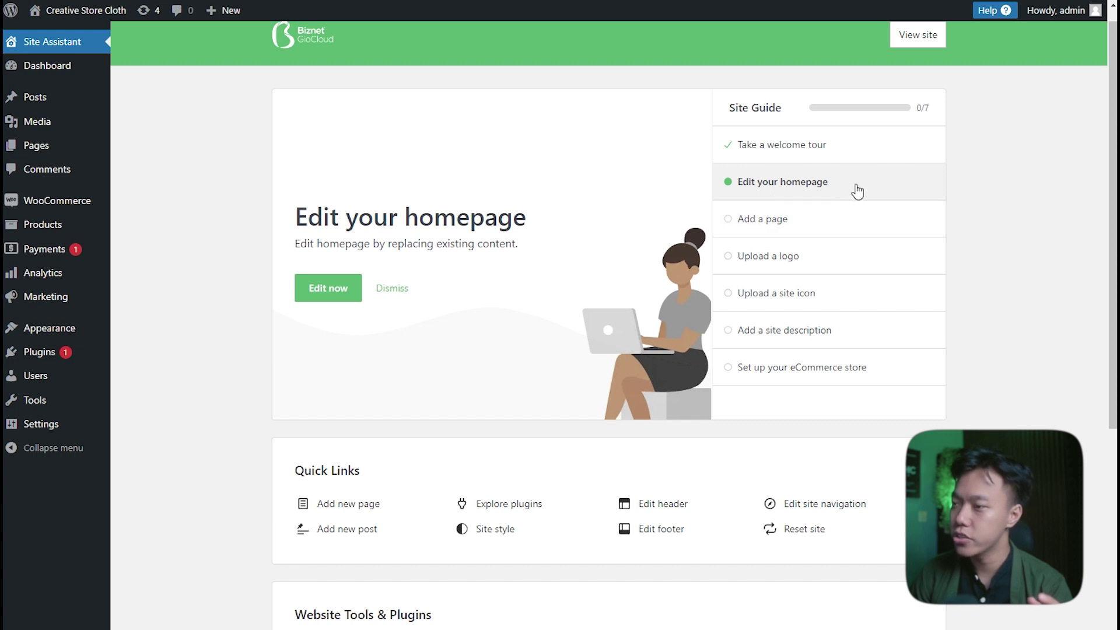
left_click(350, 291)
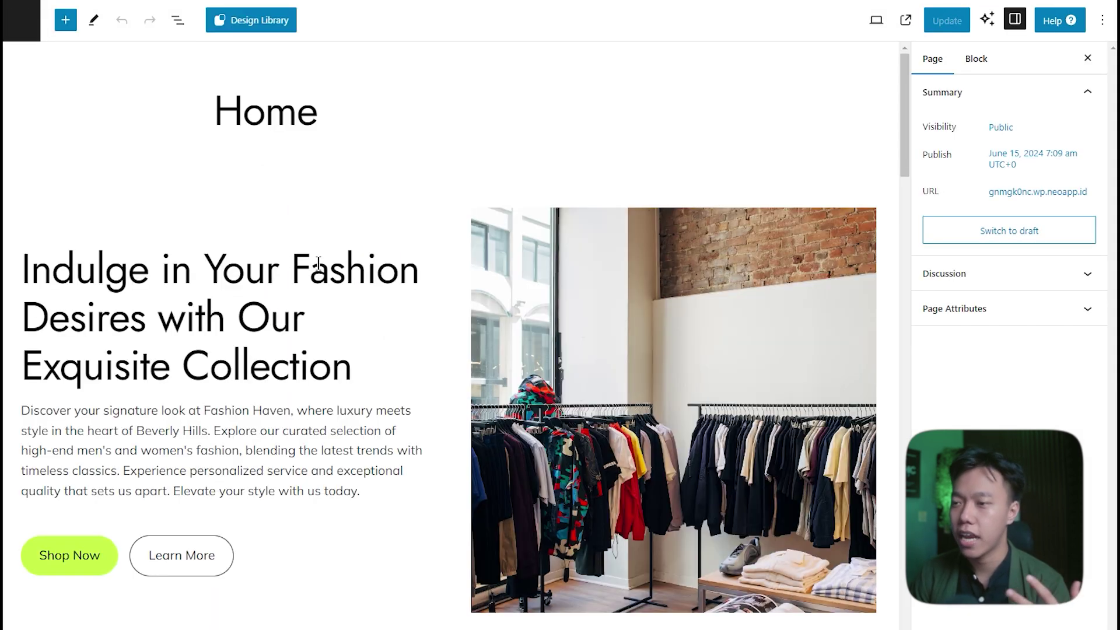
left_click(298, 114)
left_click(275, 121)
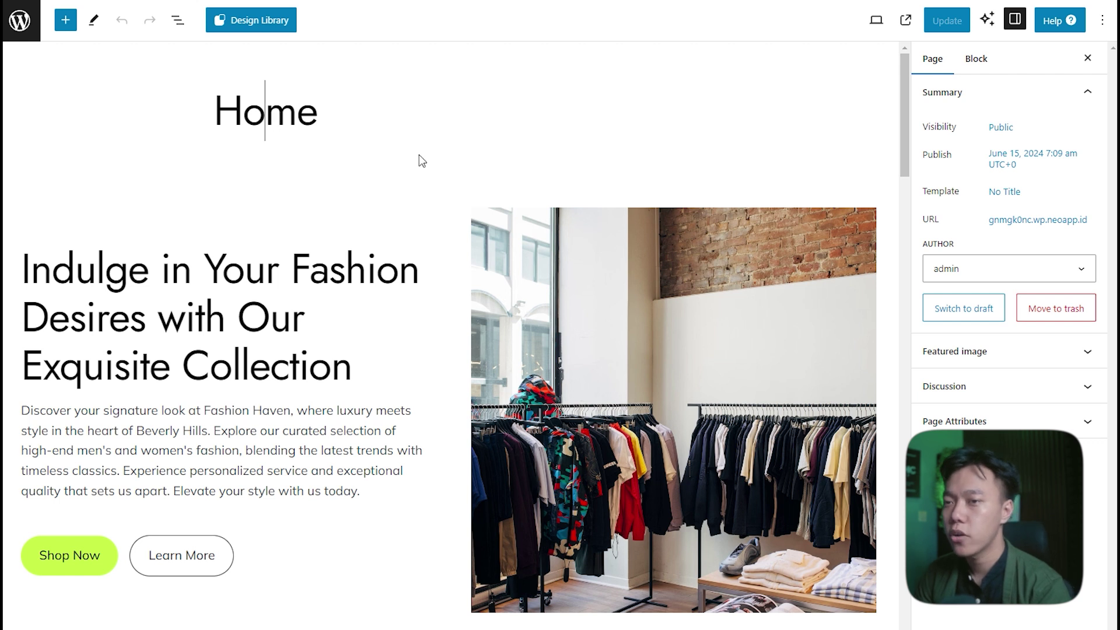
key("ctrl+a")
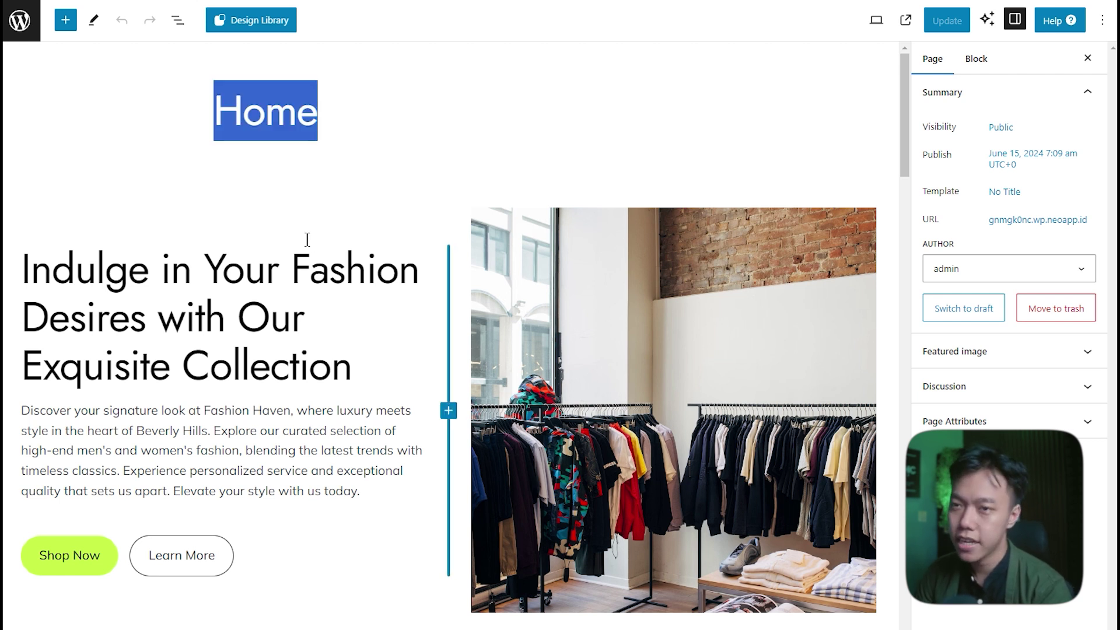
type("Creat")
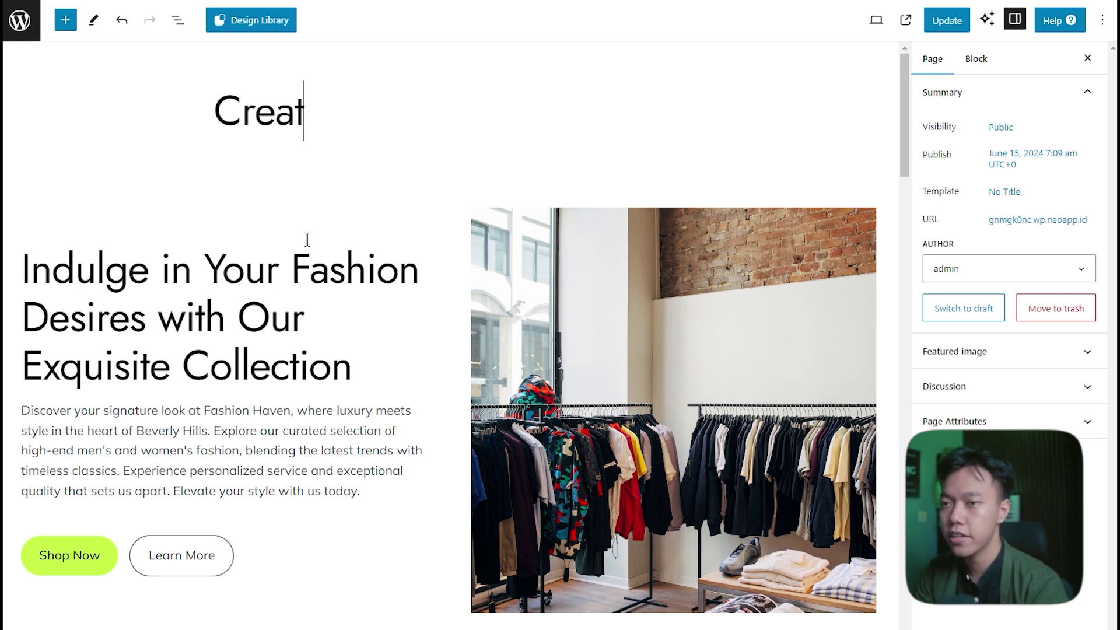
type("ive store")
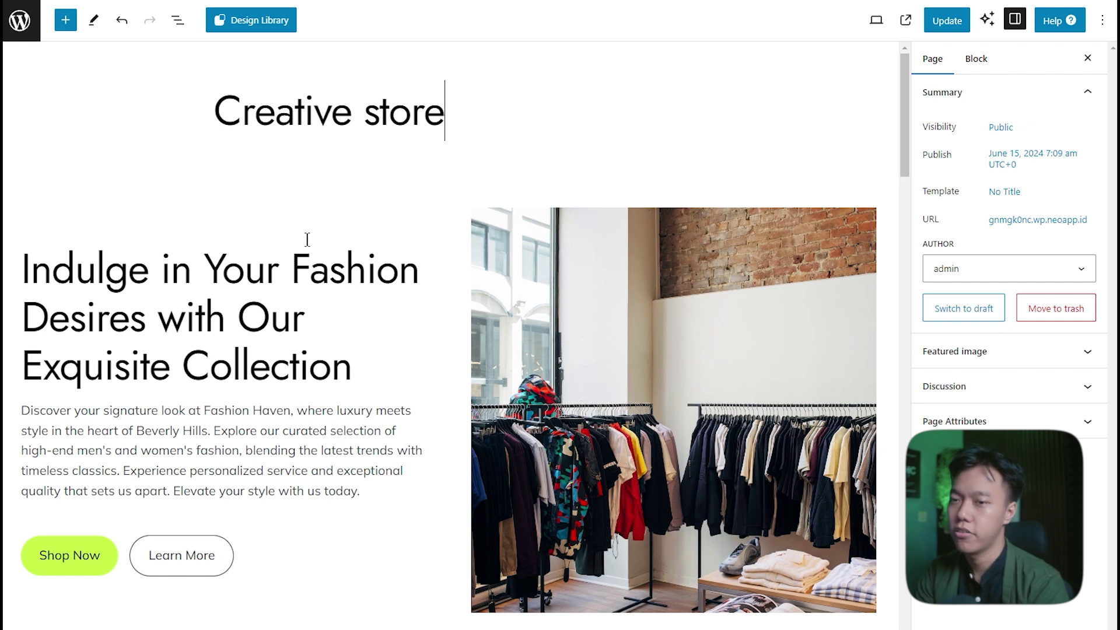
Ask AI to rewrite the hero heading using the custom prompt "buatkan tagline menarik untuk jualan baju online"
left_click(232, 326)
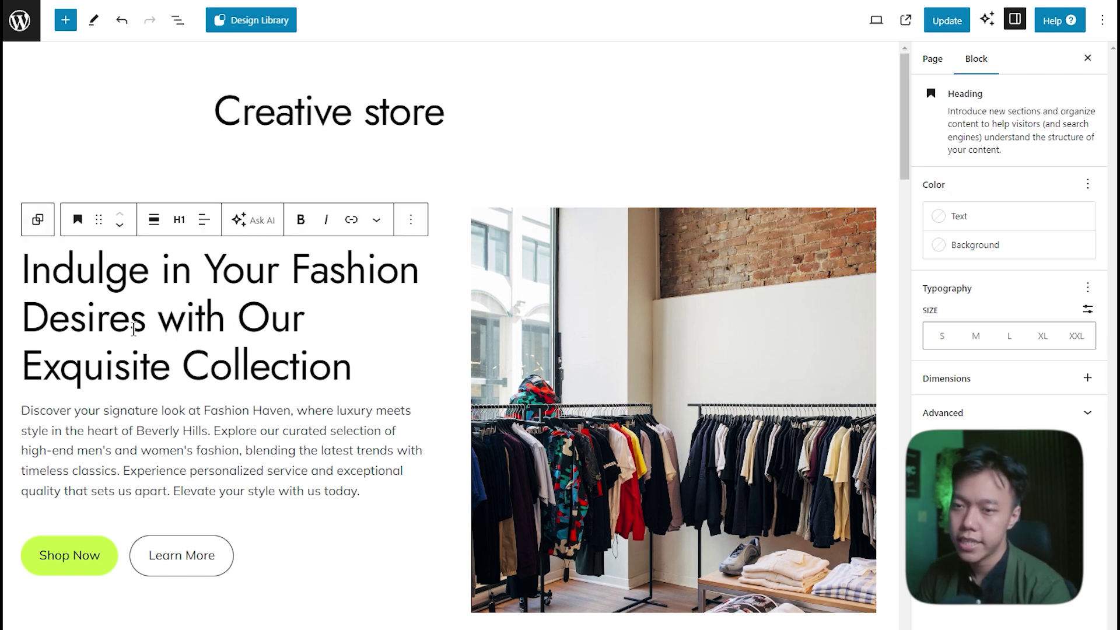
triple_click(235, 345)
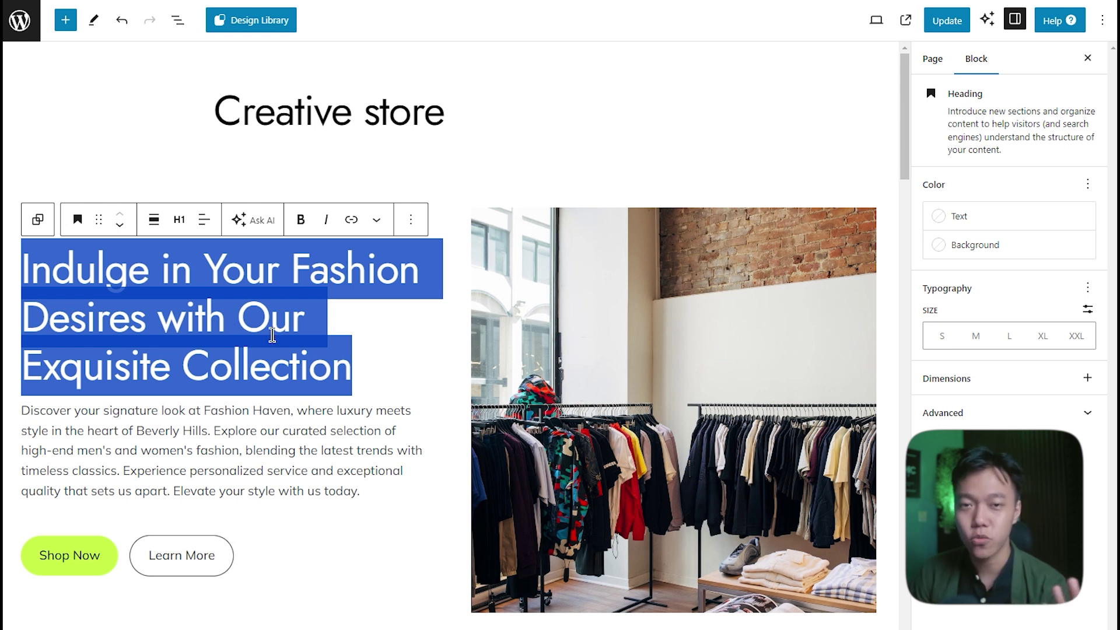
left_click(262, 221)
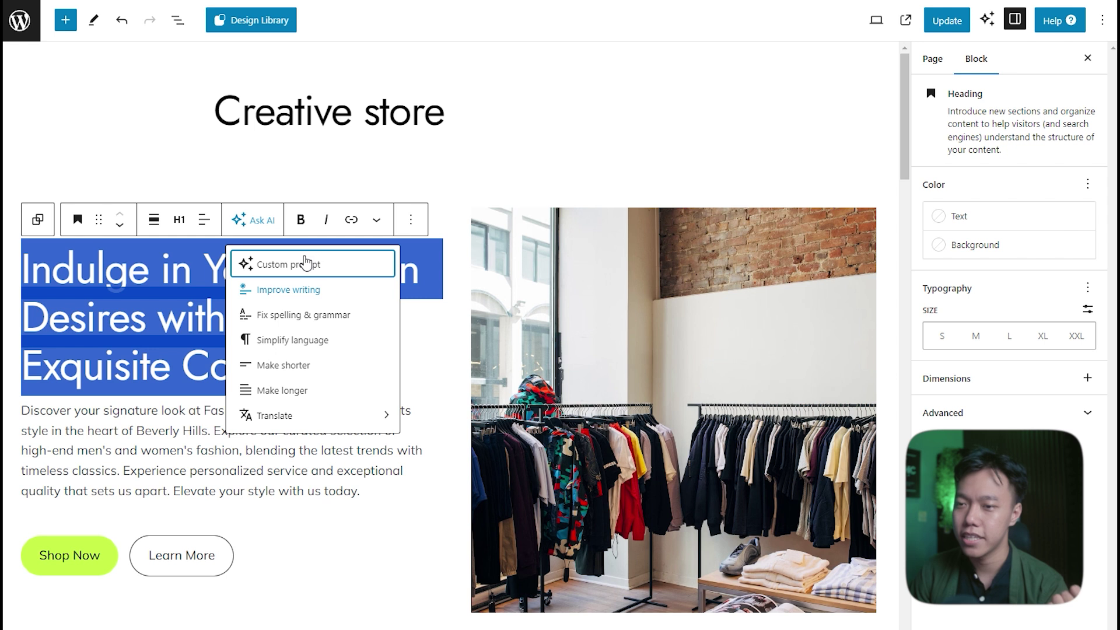
left_click(338, 271)
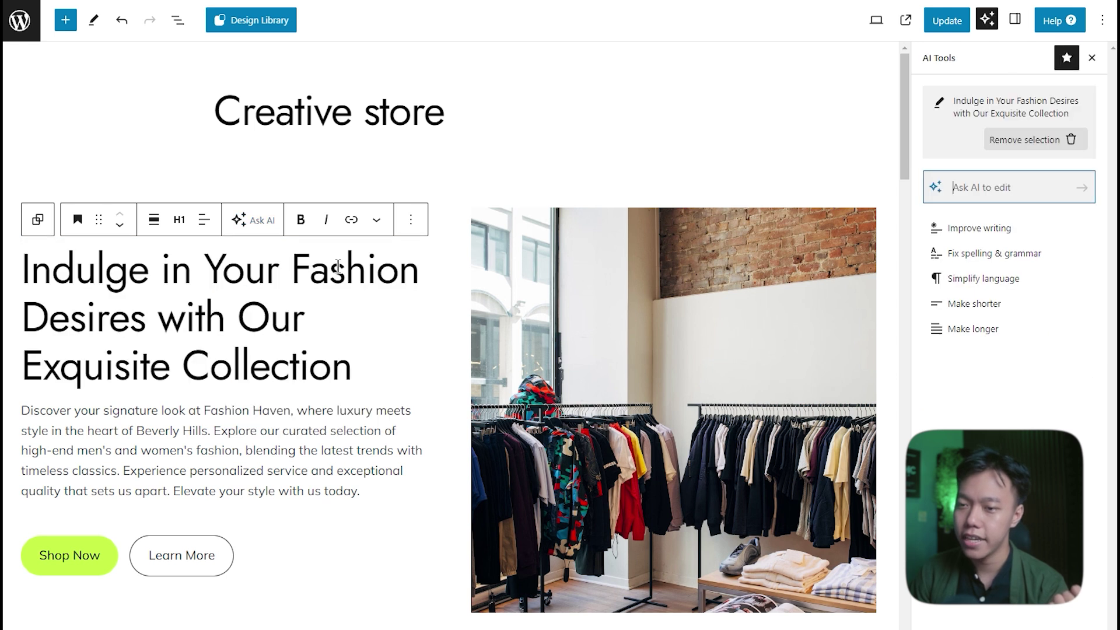
left_click(1005, 193)
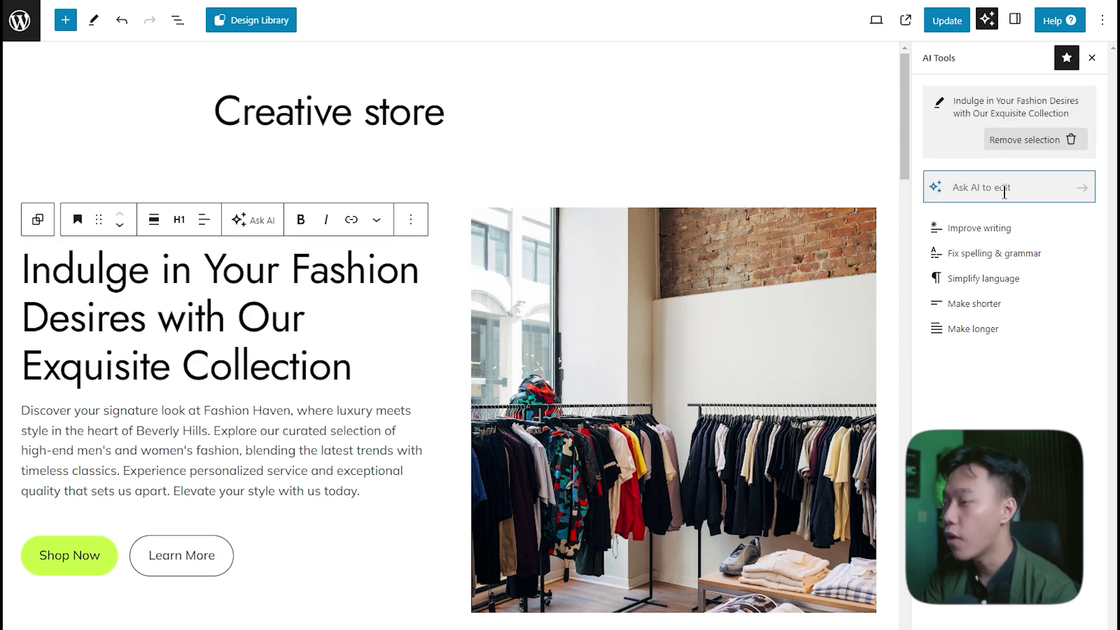
type("buatkan tagline")
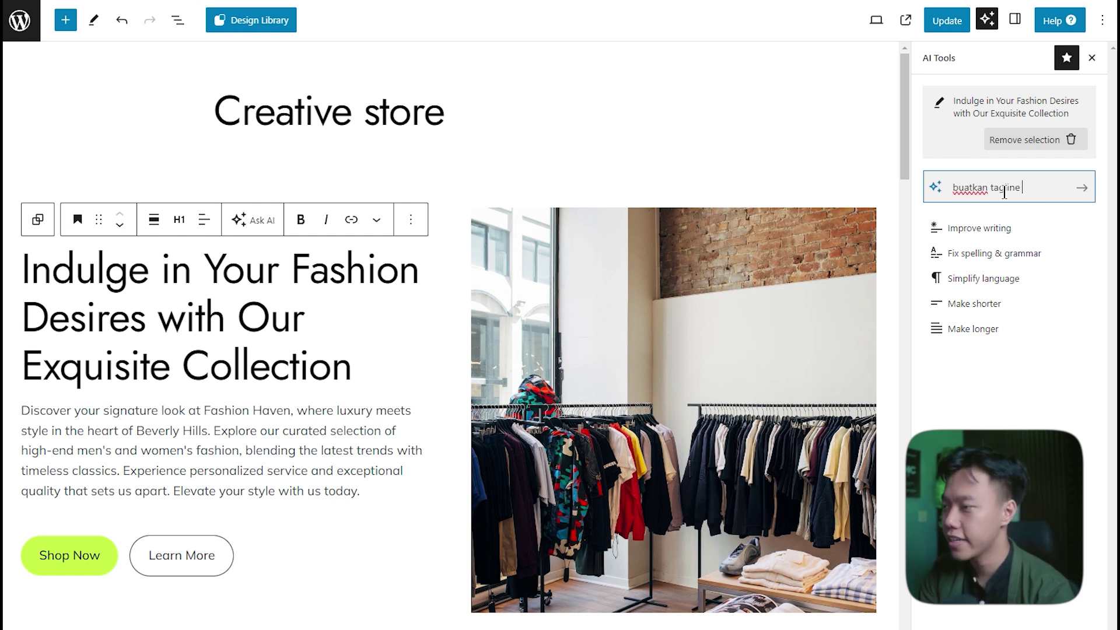
type("untuk jualan baju online")
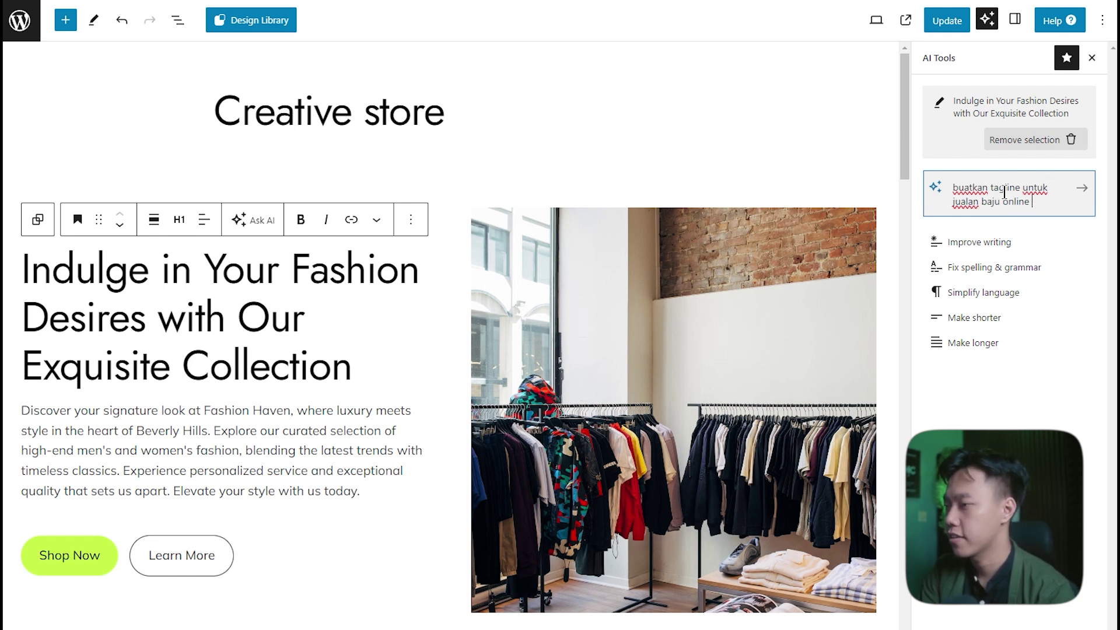
type(" menarik")
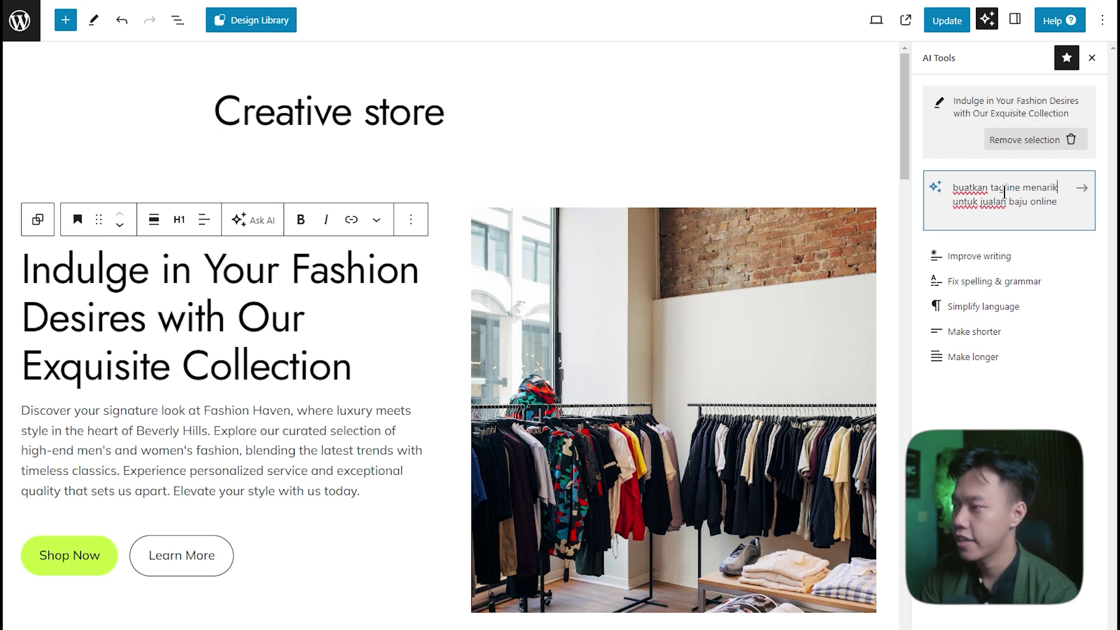
key("Return")
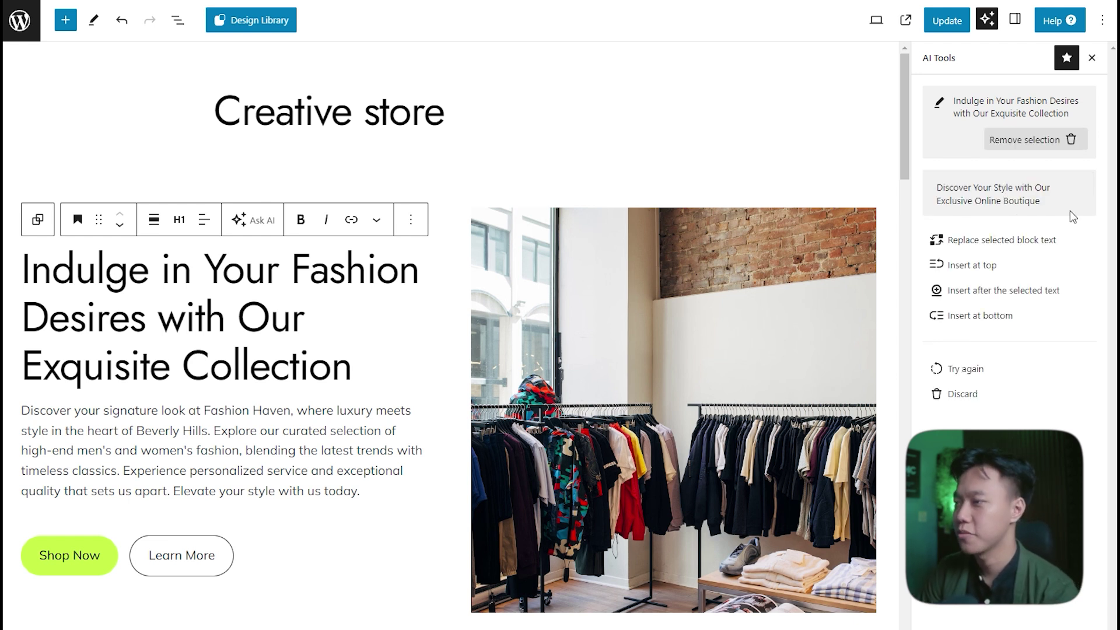
Copy the AI-generated tagline "Discover Your Style with Our Exclusive Online Boutique" and paste it over the hero heading text
left_click_drag(935, 186, 1039, 208)
key("ctrl+c")
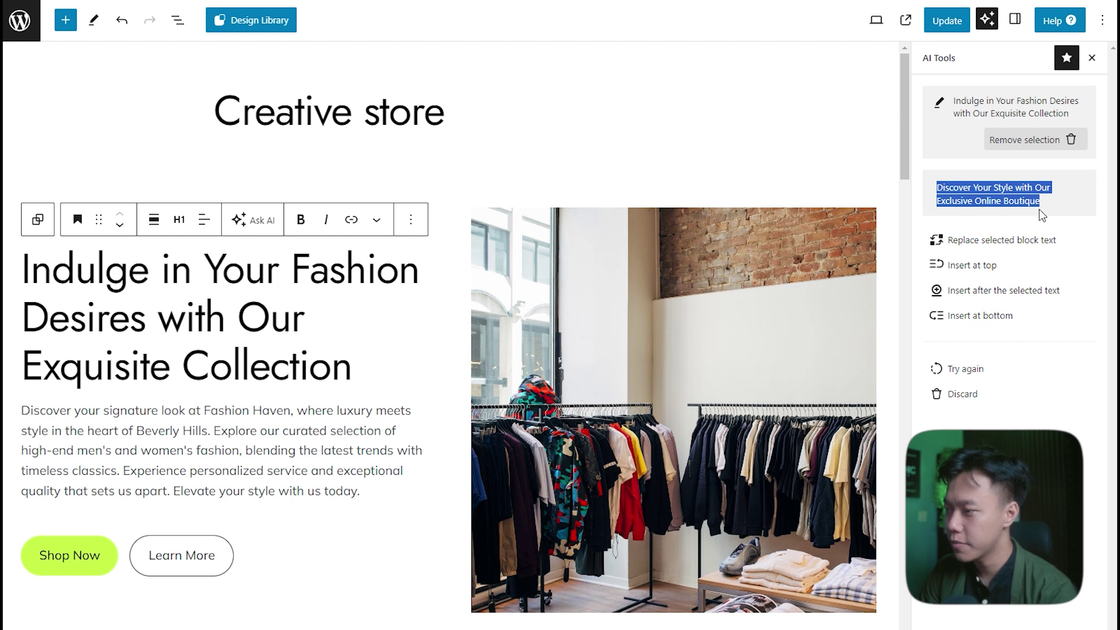
left_click(270, 318)
key("ctrl+a")
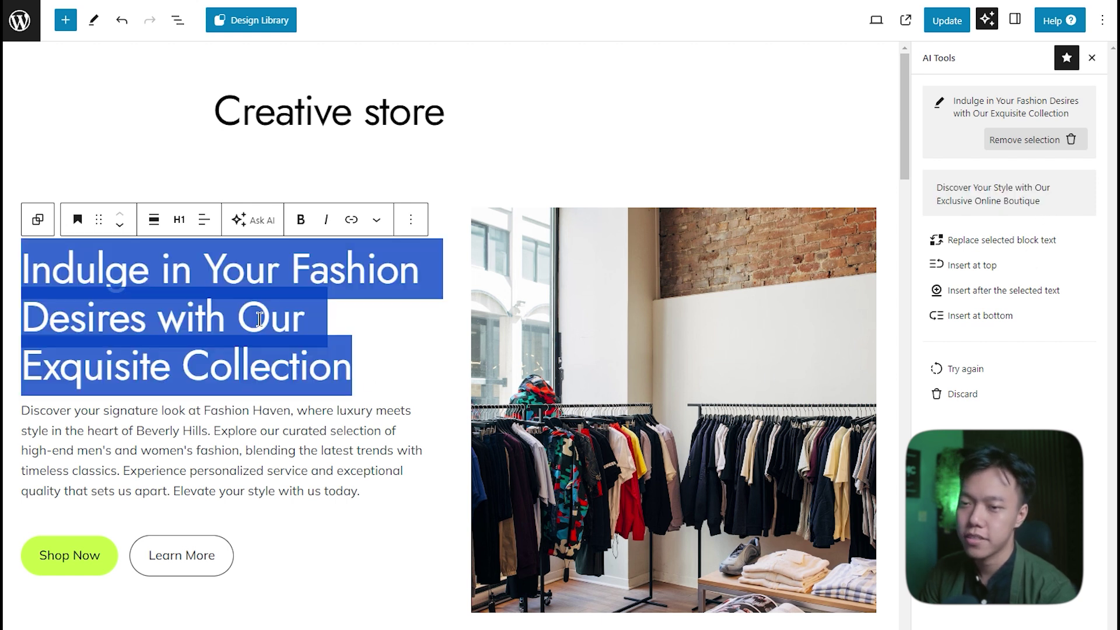
key("ctrl+v")
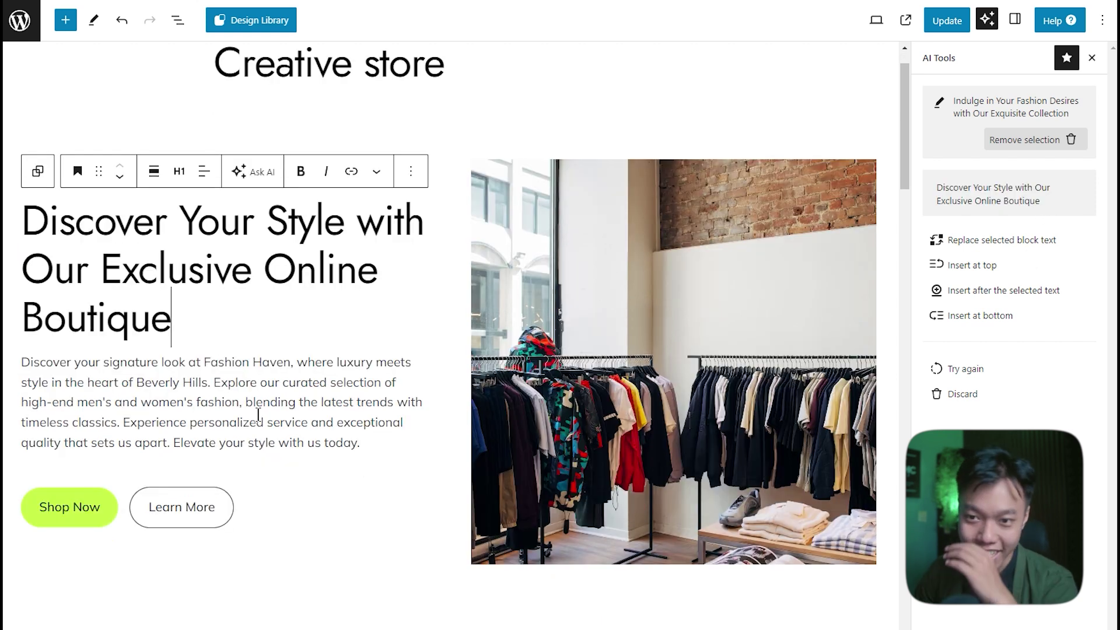
left_click_drag(275, 382, 270, 402)
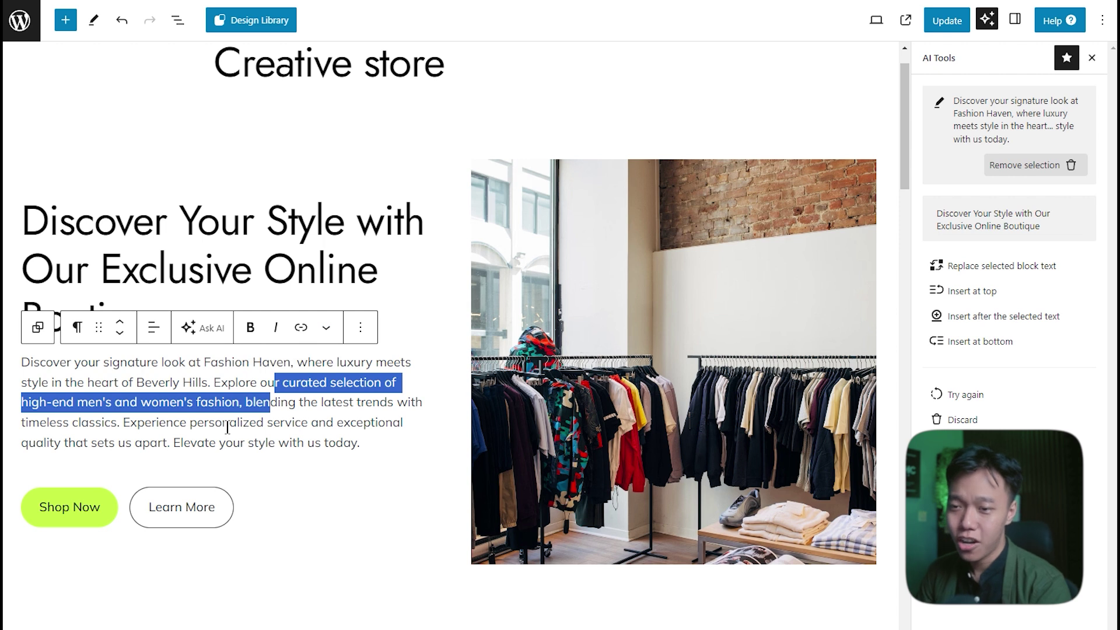
left_click_drag(365, 443, 24, 363)
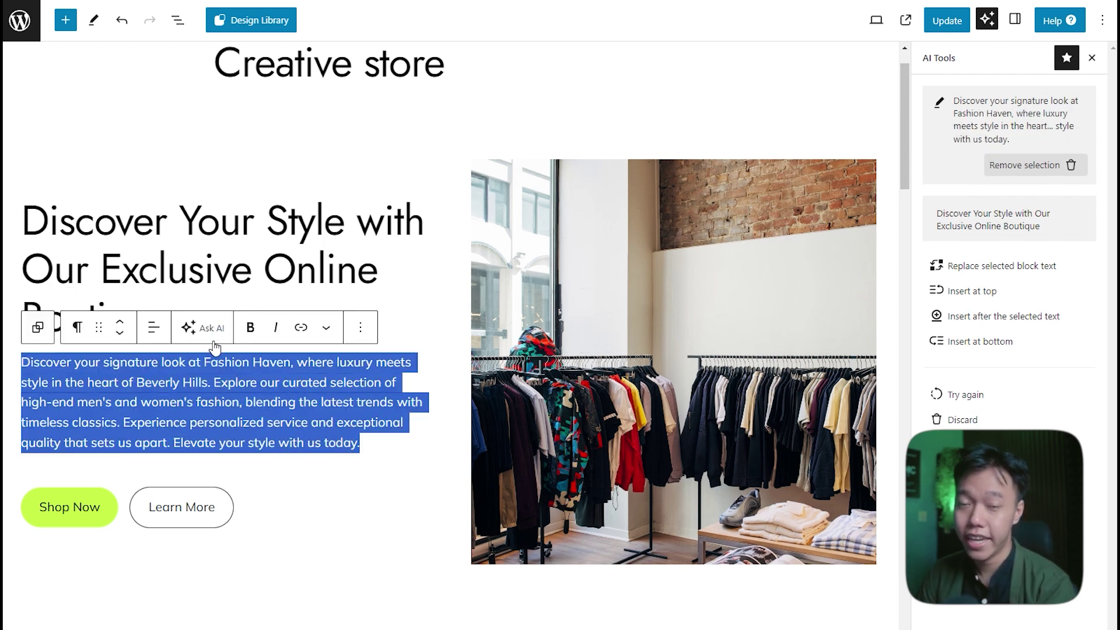
left_click(67, 515)
left_click(251, 317)
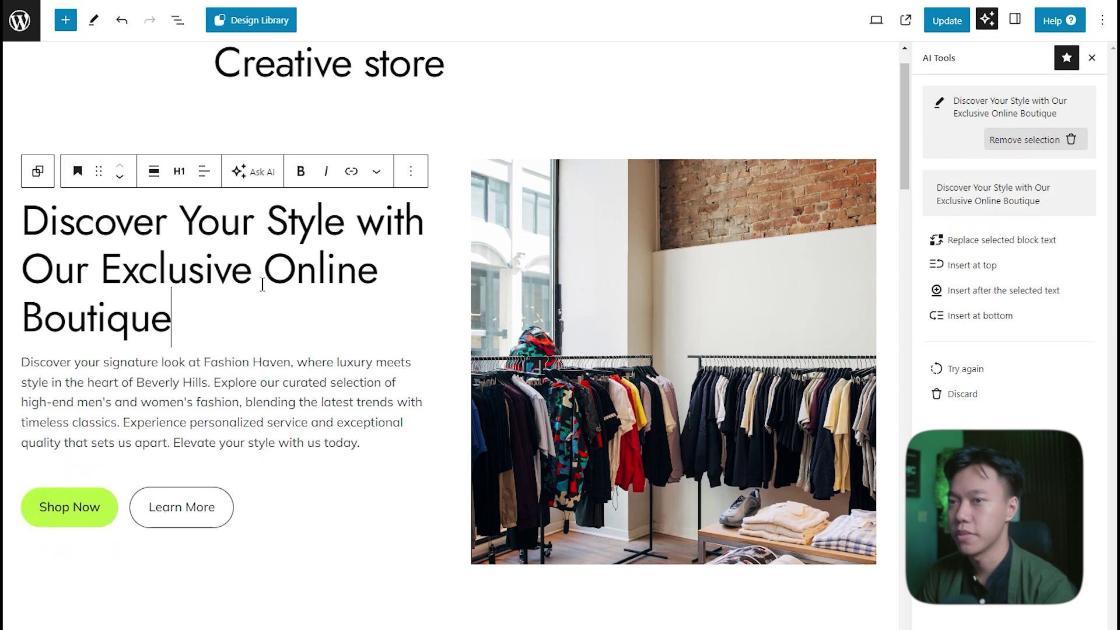
Select the first image in the "Discover Fashion Haven's Exquisite Collection" section
scroll(228, 245, "down", 5)
scroll(231, 245, "down", 5)
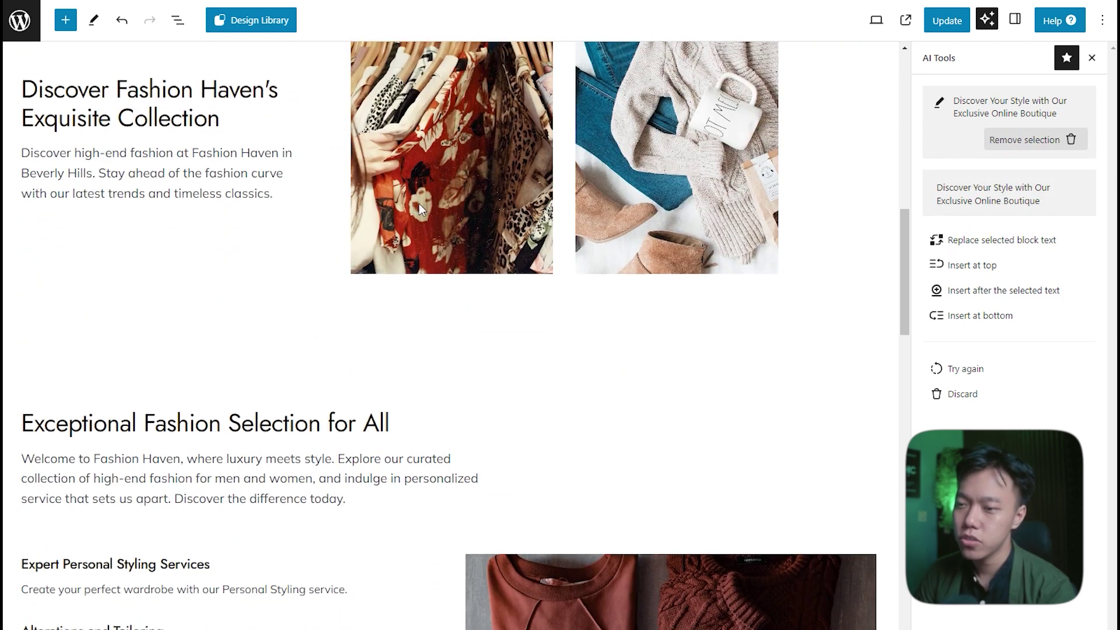
left_click(524, 198)
scroll(664, 270, "up", 1)
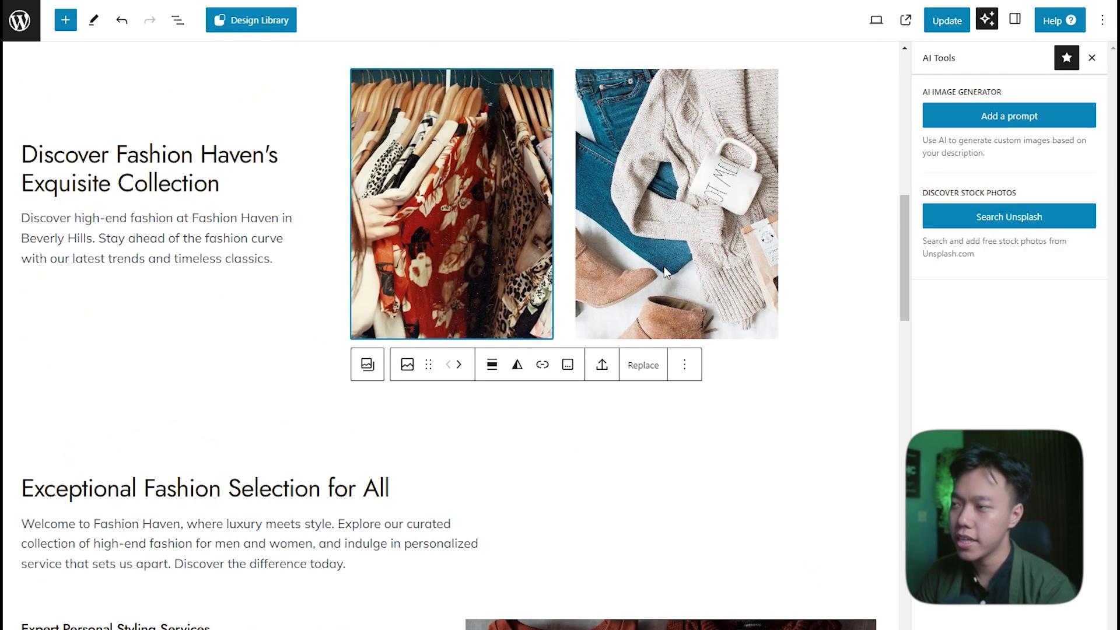
scroll(671, 360, "up", 1)
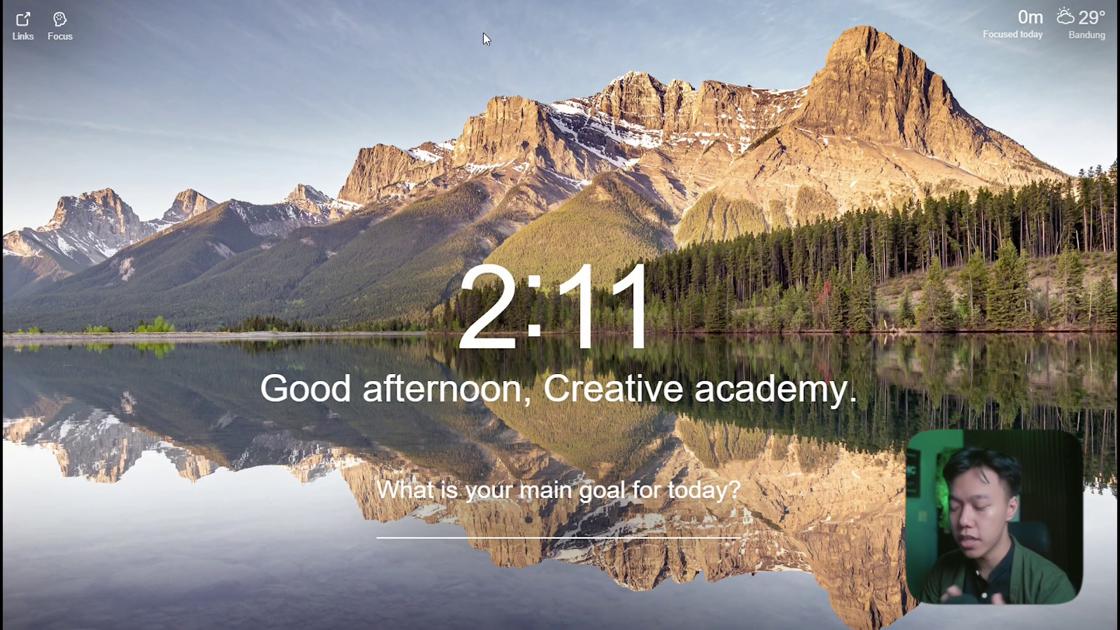
Switch to Google, search images for "cloth products" and open the picture of the man in a black long-sleeve shirt
type("cloth products")
key("Return")
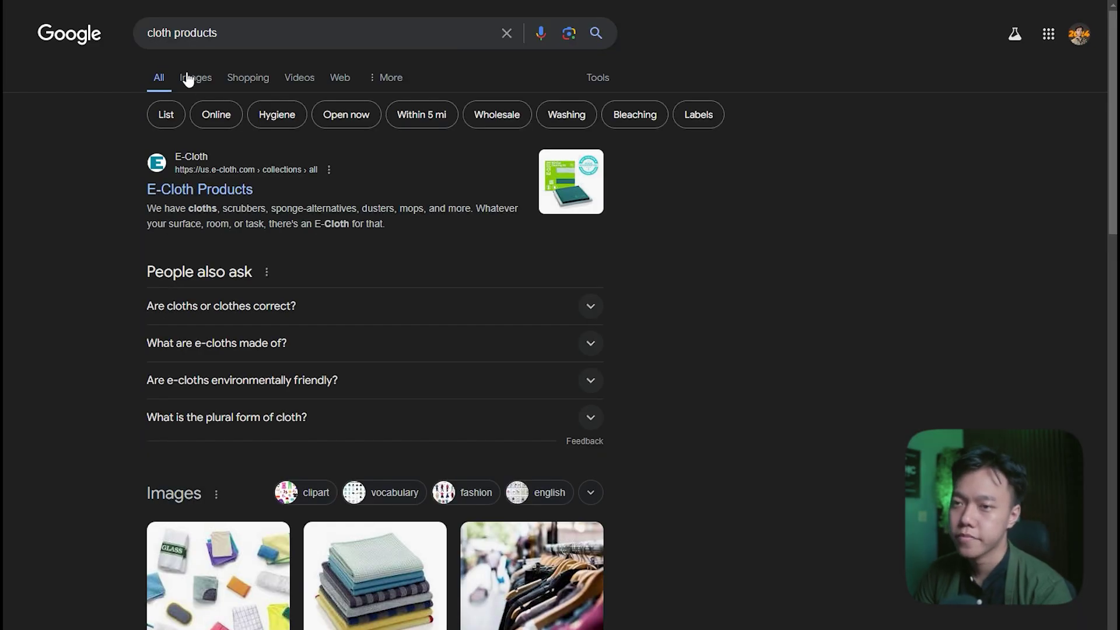
left_click(188, 79)
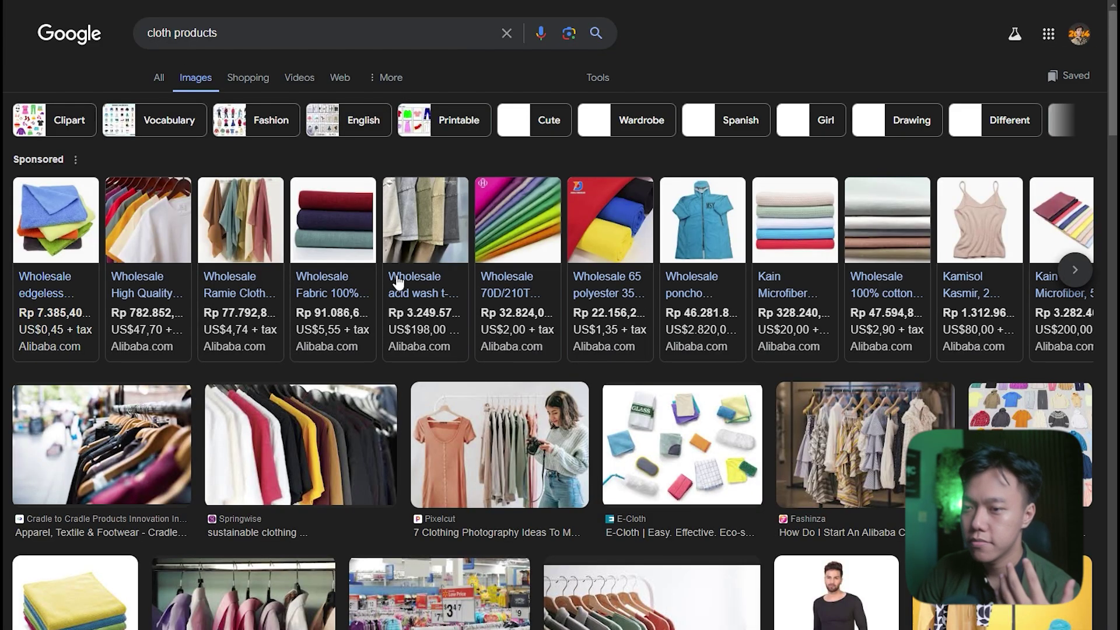
scroll(398, 282, "down", 4)
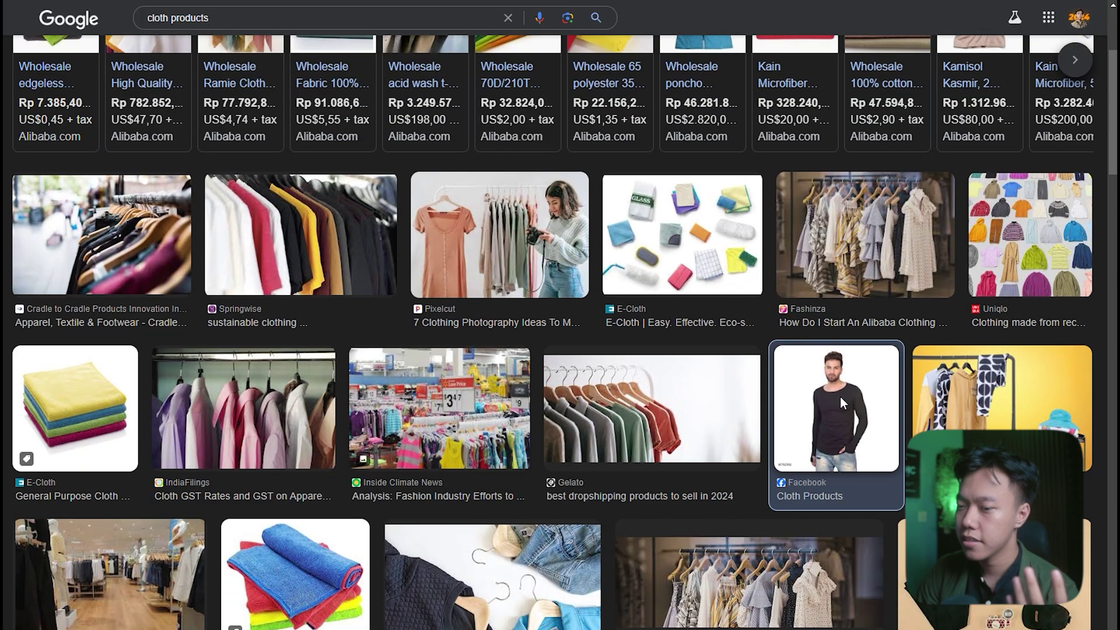
left_click(840, 397)
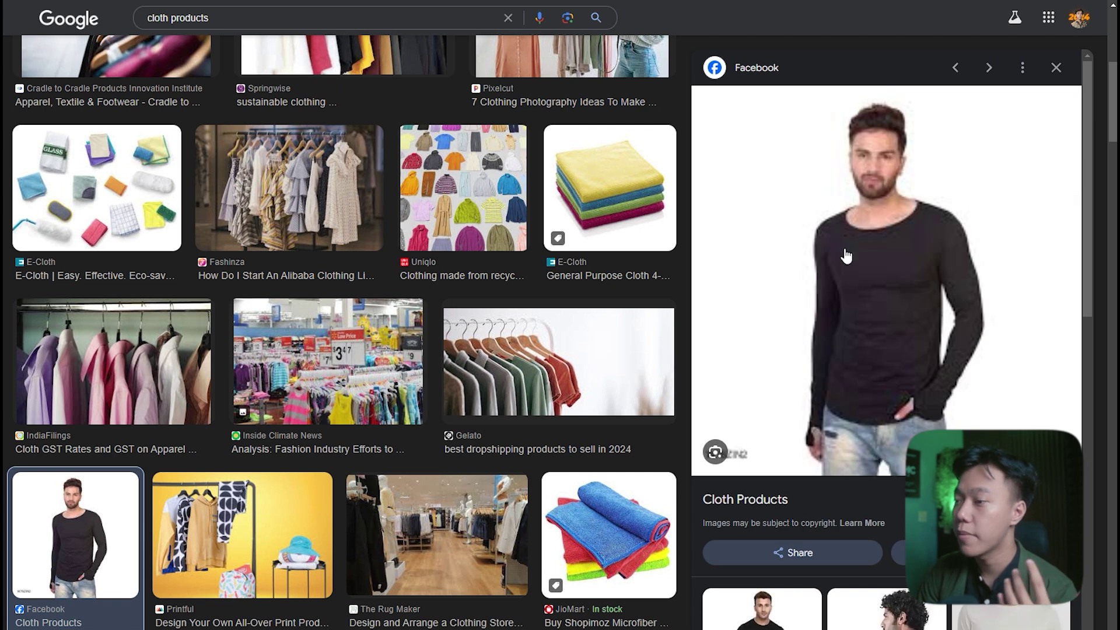
Open the black shirt picture by itself in a new tab and save it to the computer as images.jpg
right_click(856, 350)
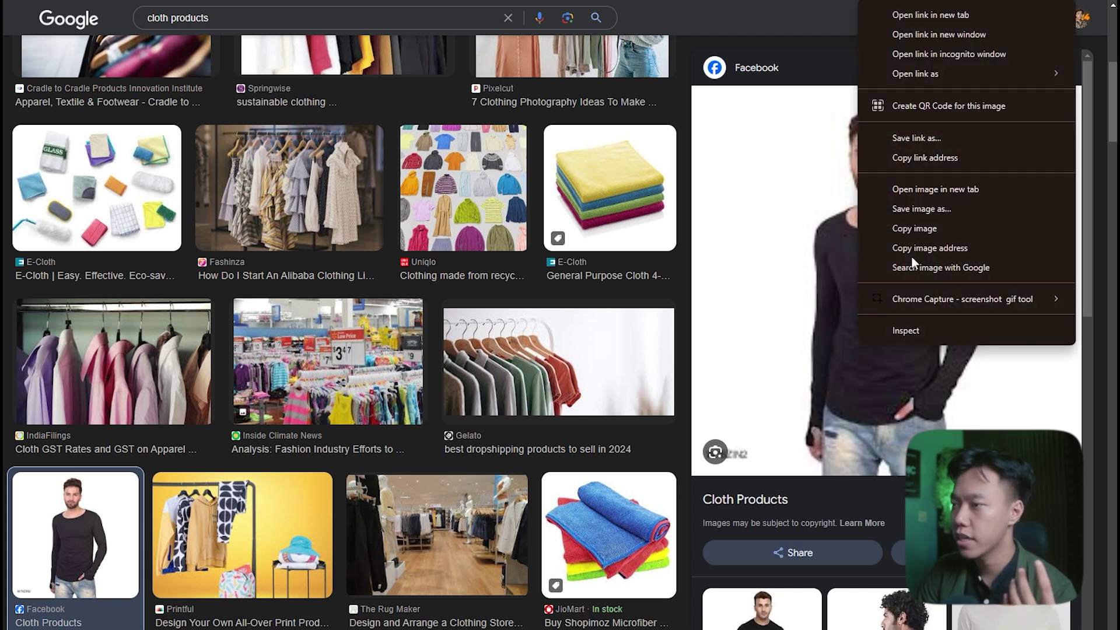
left_click(929, 193)
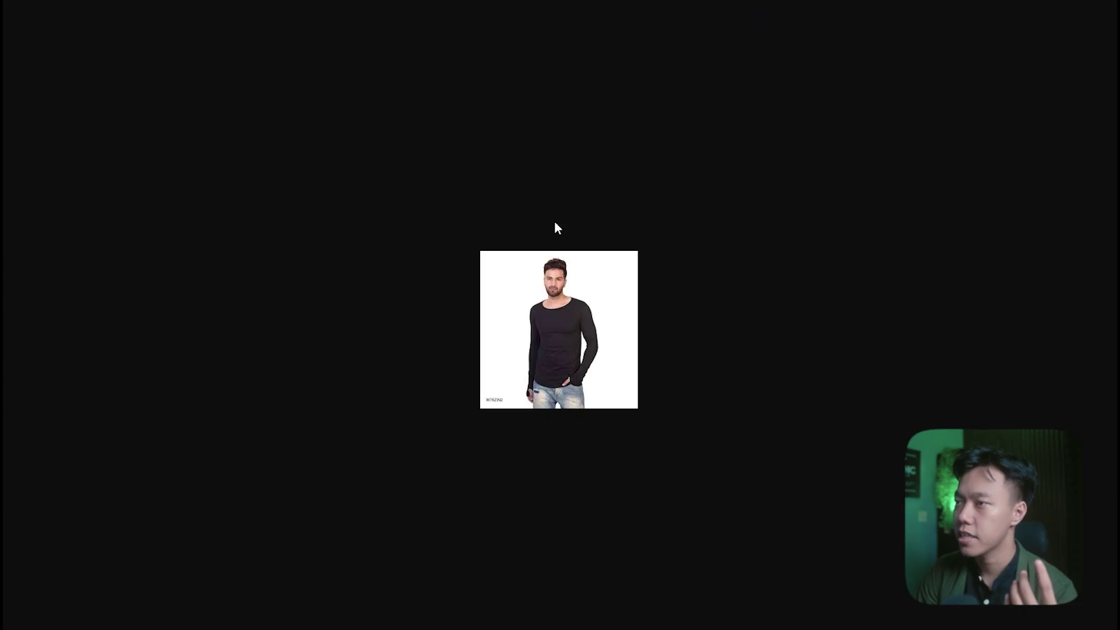
right_click(587, 305)
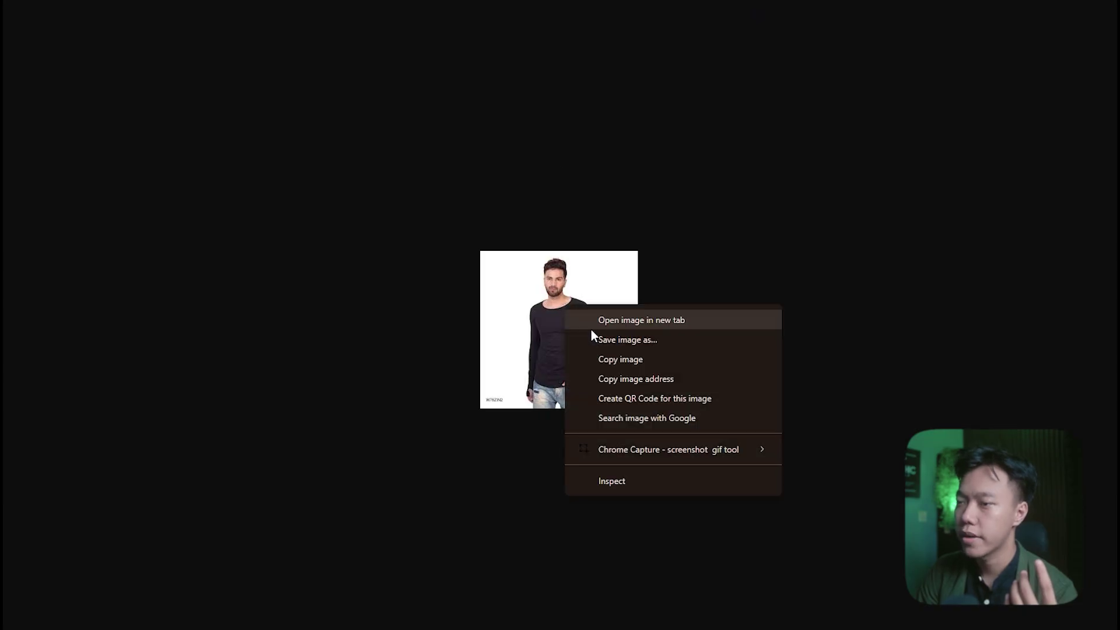
left_click(593, 337)
left_click(383, 249)
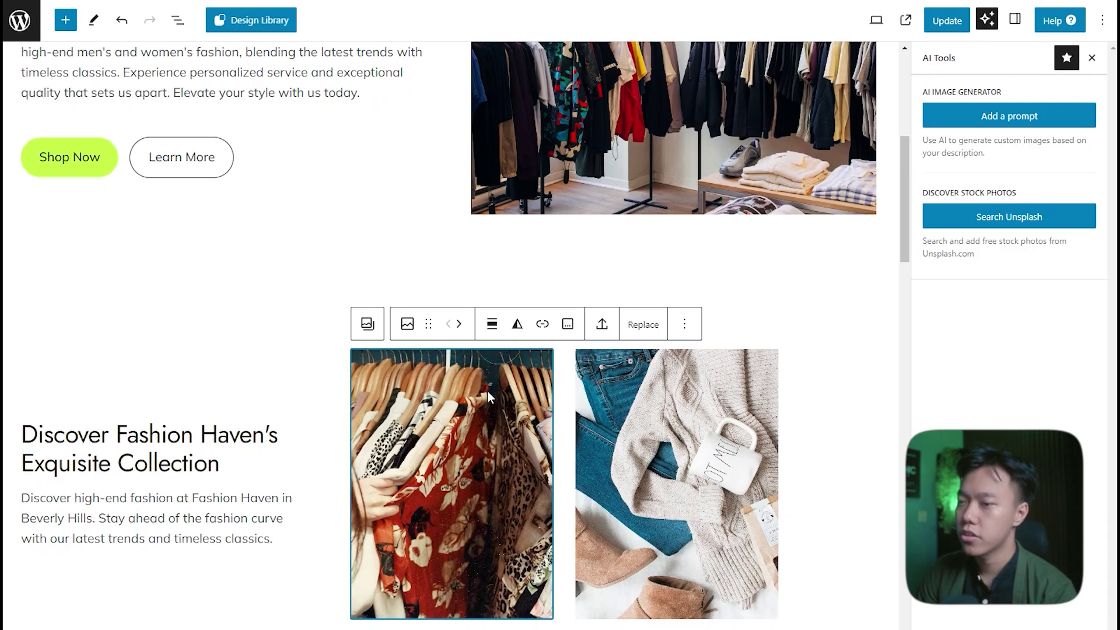
Replace the first image of the collection section on the homepage with the uploaded file images.jpg
left_click(642, 324)
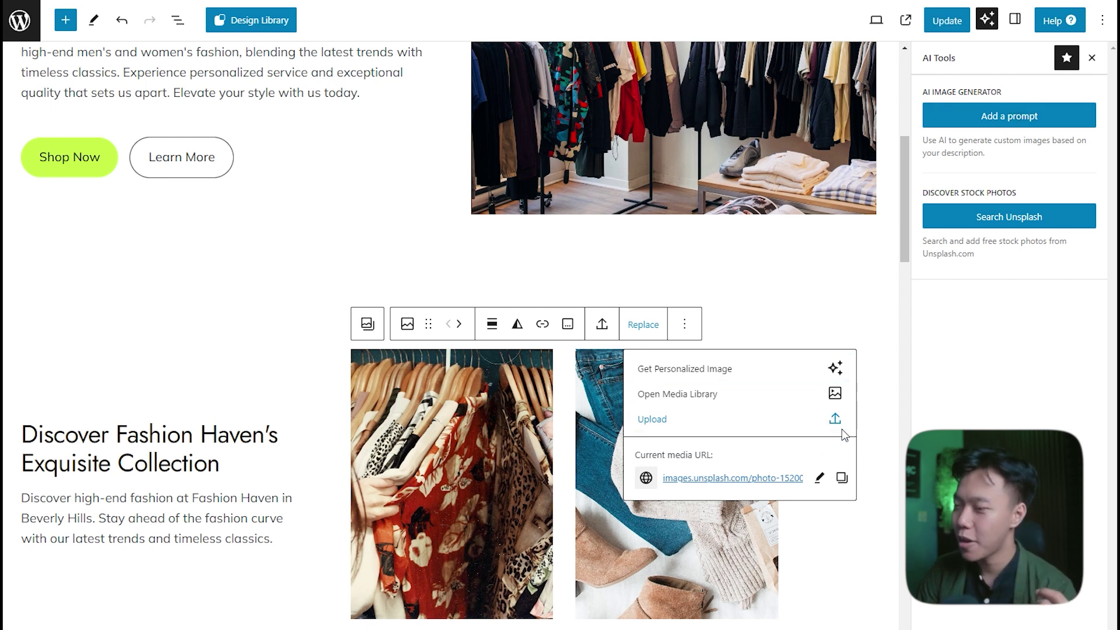
left_click(815, 419)
left_click(459, 58)
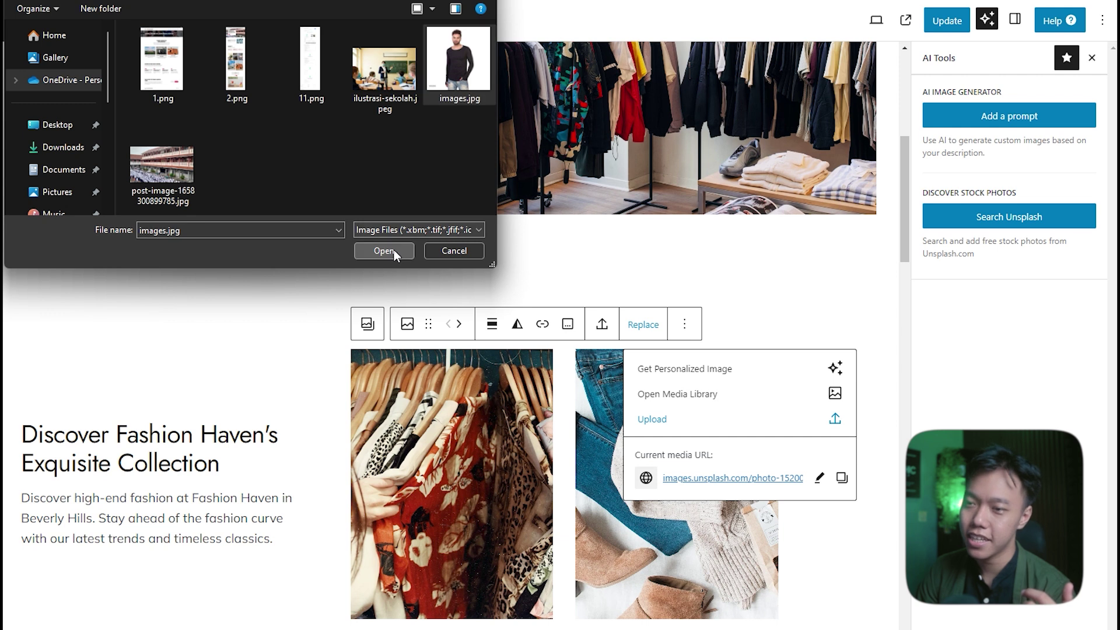
left_click(384, 250)
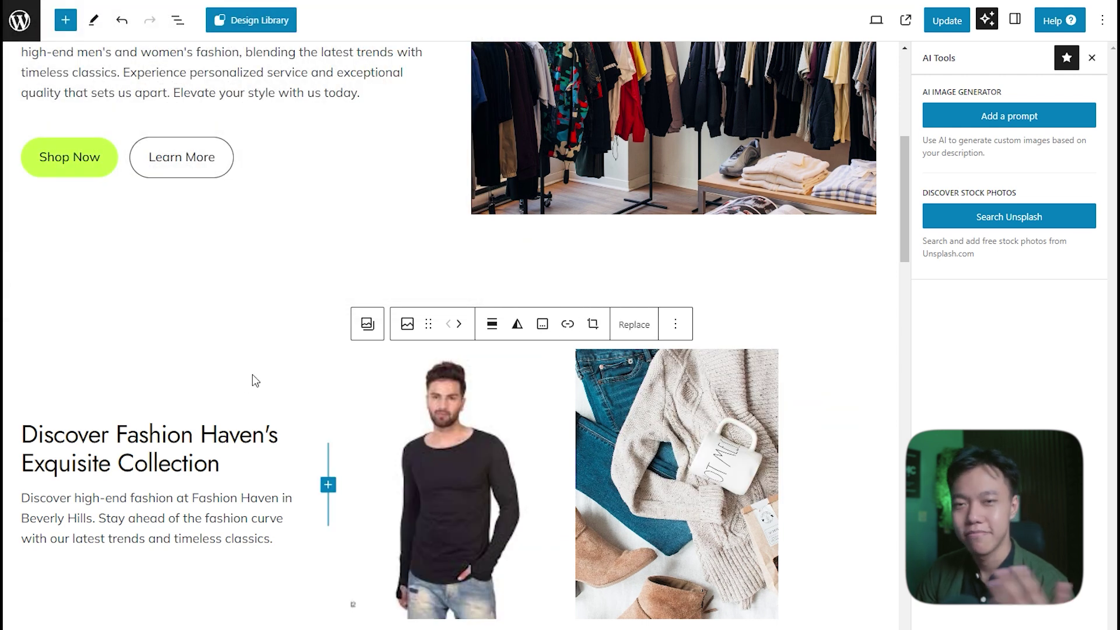
left_click(200, 303)
scroll(628, 493, "down", 3)
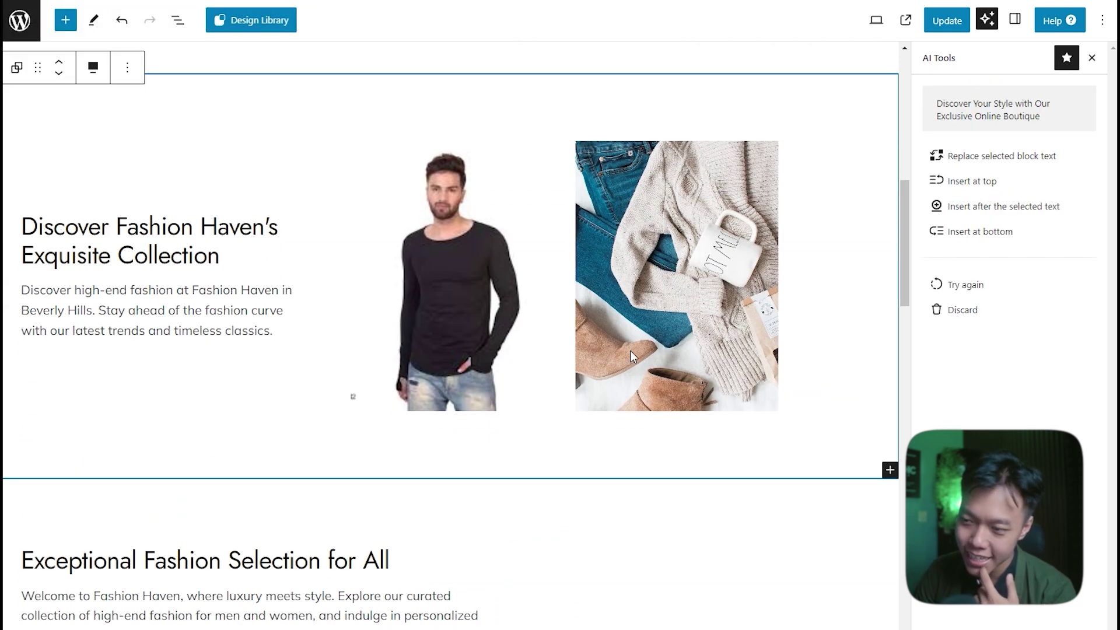
left_click(643, 300)
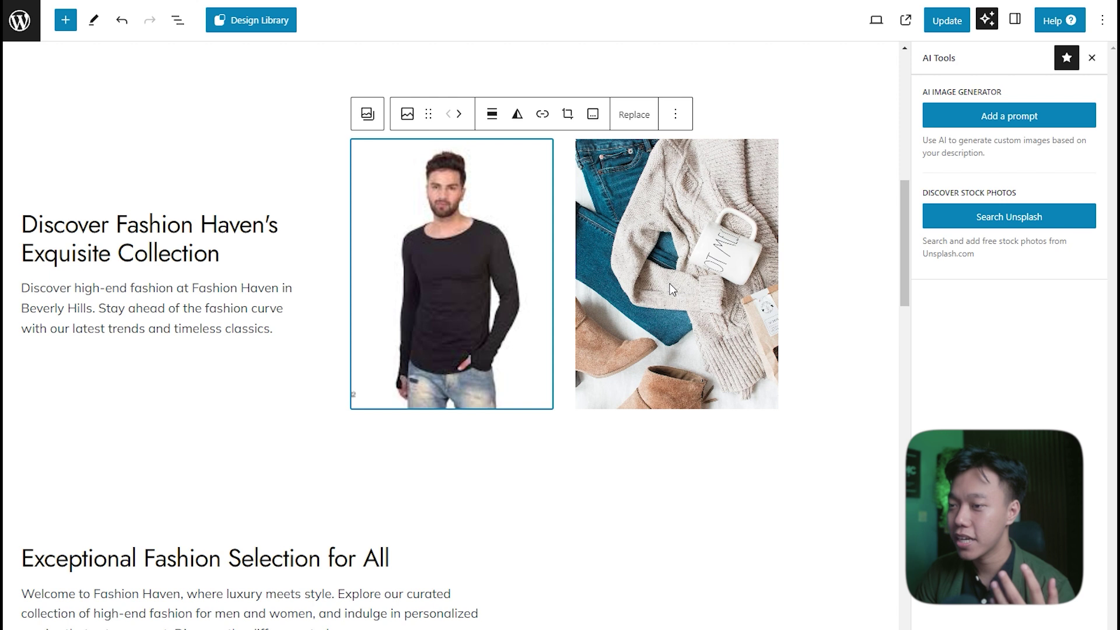
left_click(656, 291)
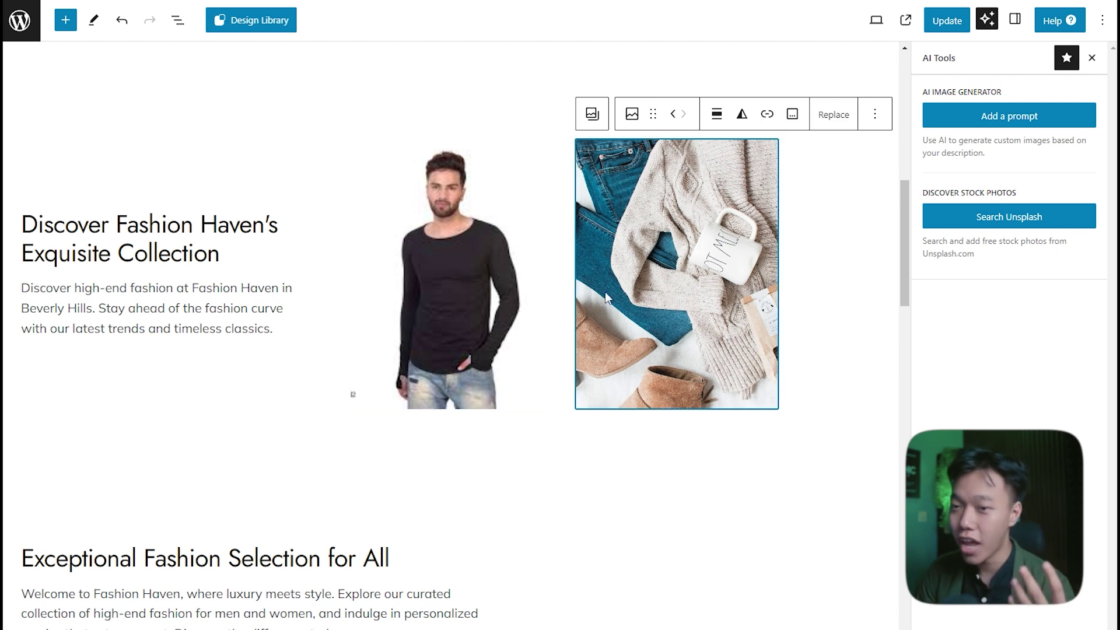
Replace the heading "Discover Fashion Haven's Exquisite Collection" with "Our Spesial Product"
left_click(185, 242)
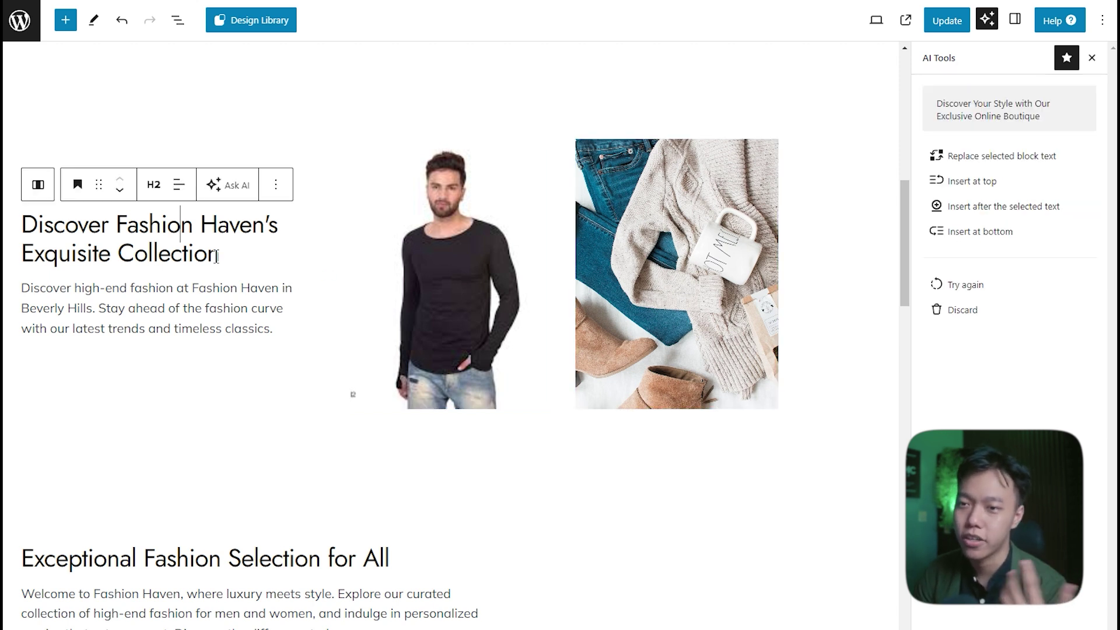
key("ctrl+a")
type("Our Spes")
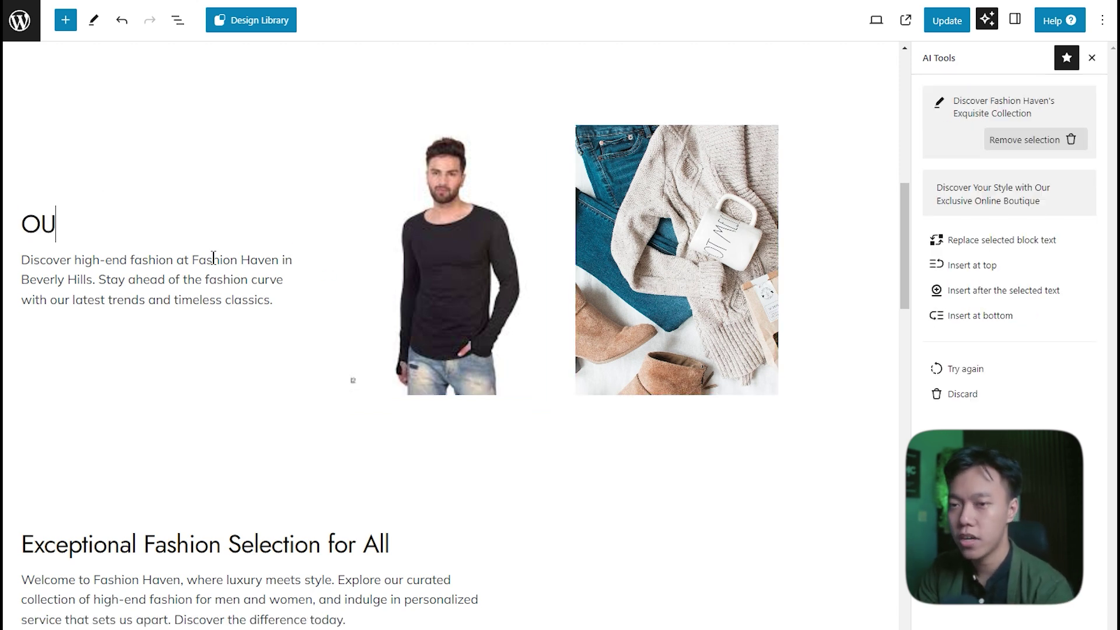
type("ial Pro")
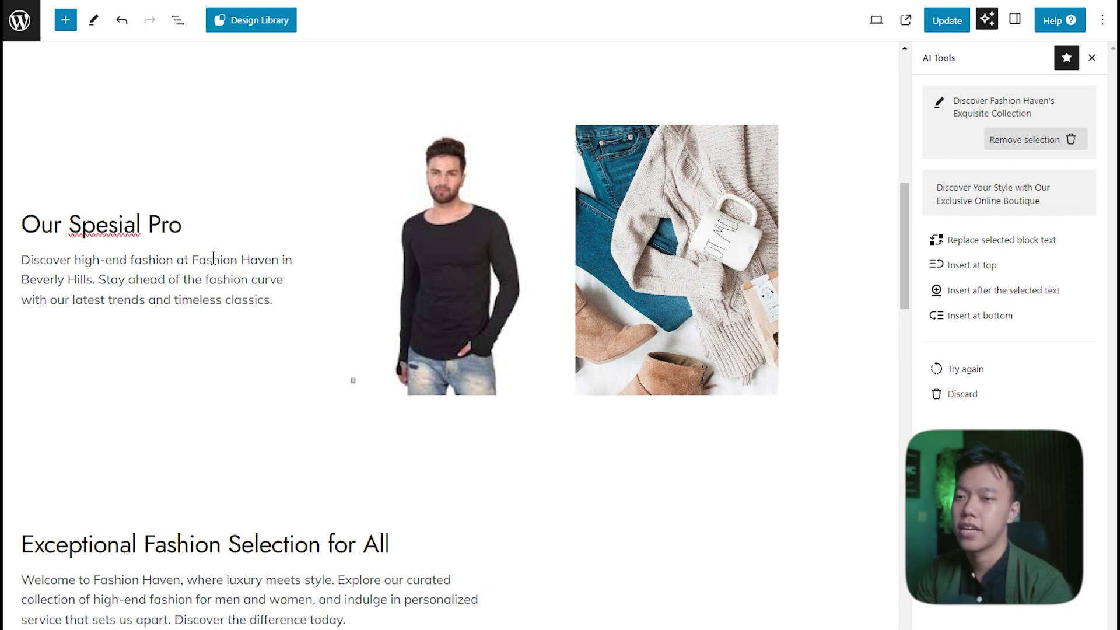
type("cduct")
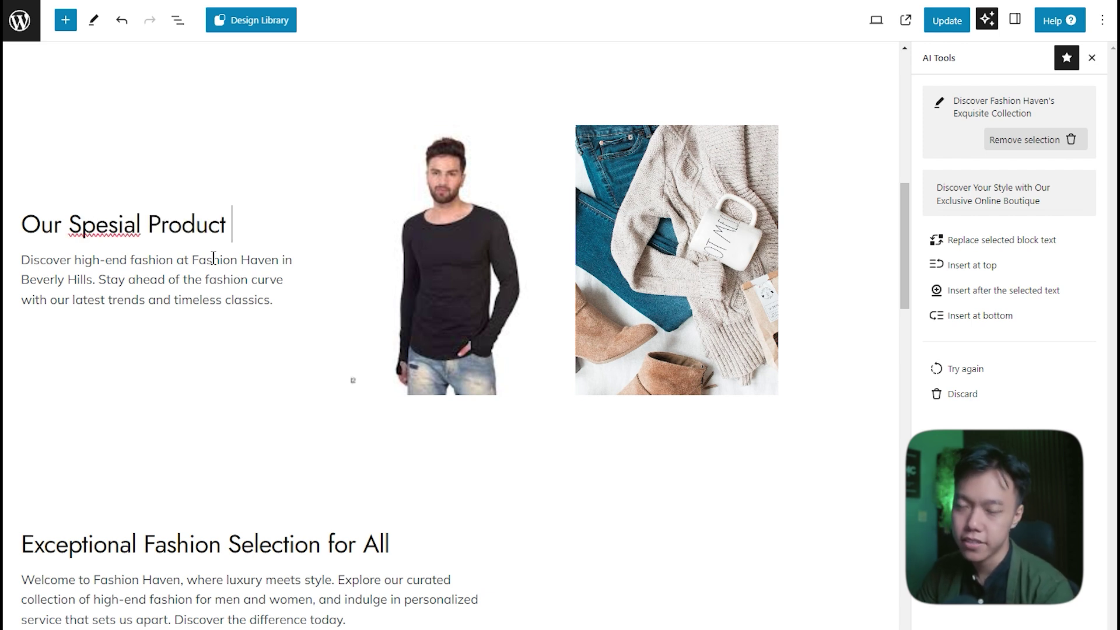
left_click(282, 334)
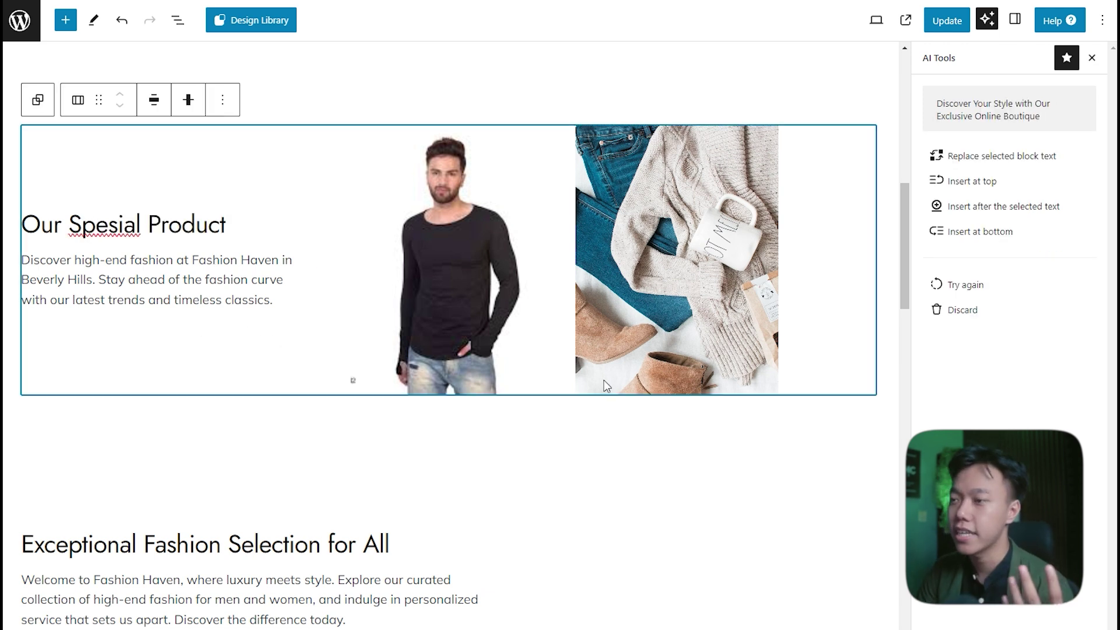
Open the design library for the homepage and filter its patterns to the Team design type
scroll(603, 379, "down", 20)
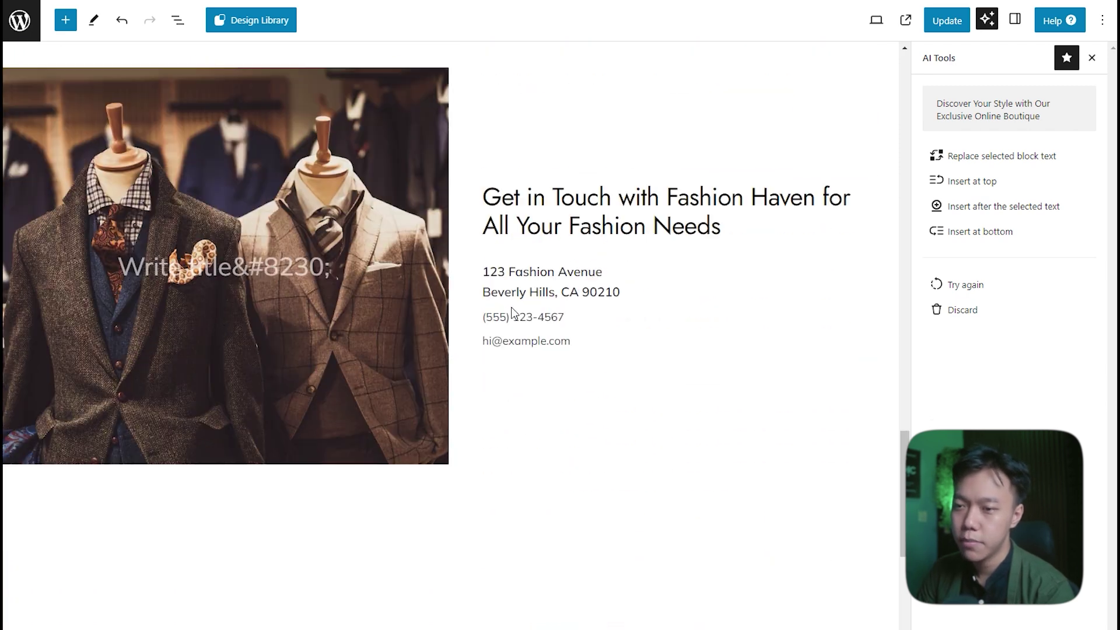
scroll(511, 312, "down", 5)
scroll(480, 350, "up", 15)
scroll(461, 401, "up", 3)
left_click(374, 260)
scroll(376, 280, "up", 2)
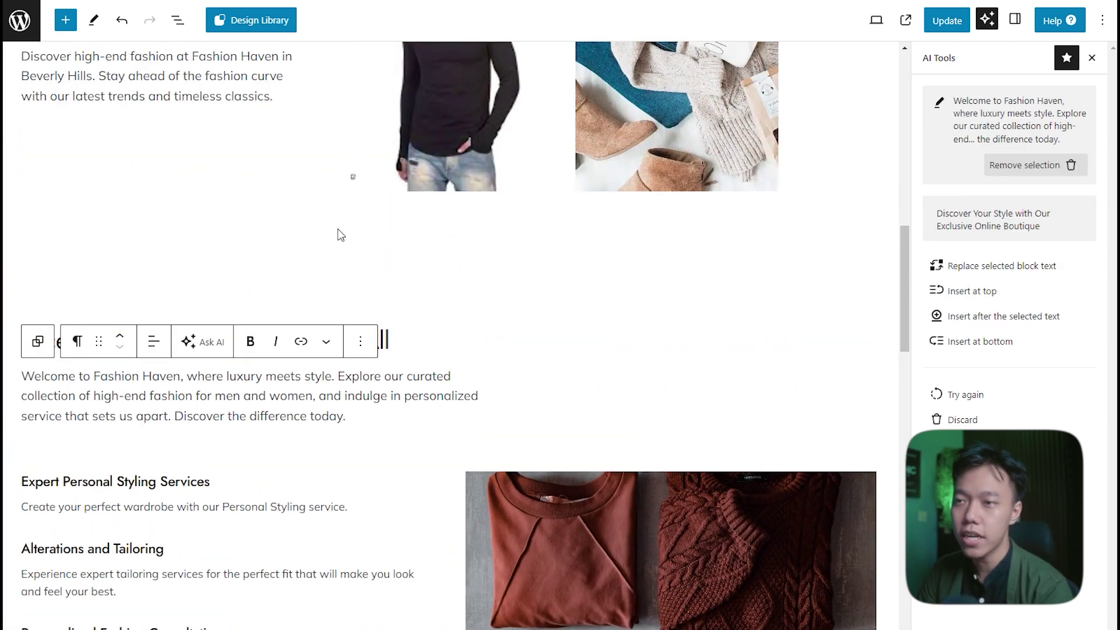
left_click(379, 285)
left_click(282, 23)
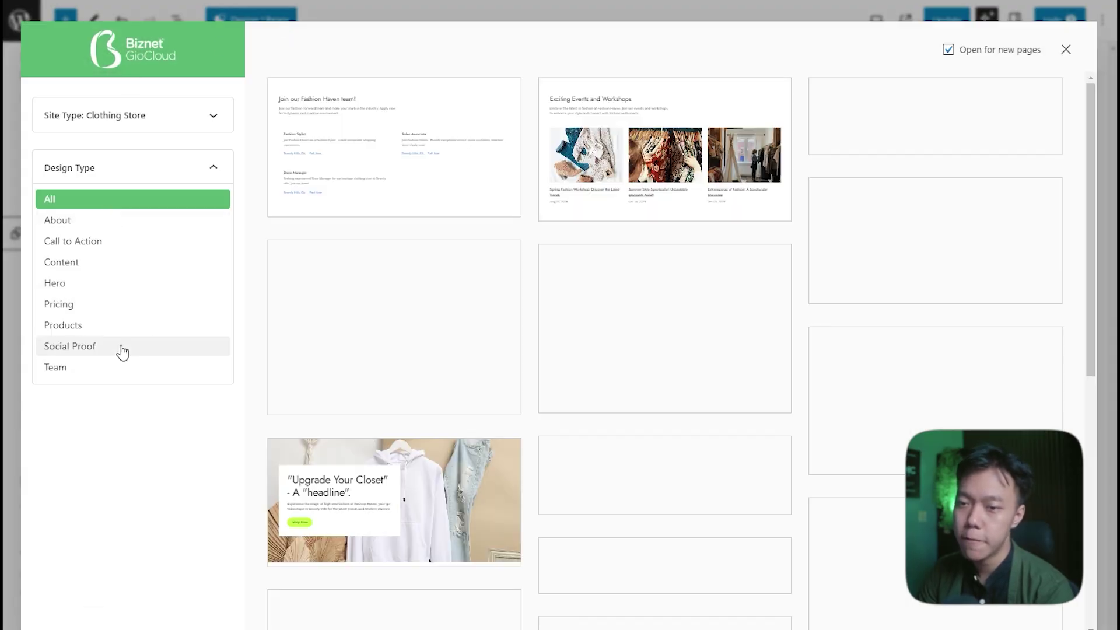
left_click(113, 379)
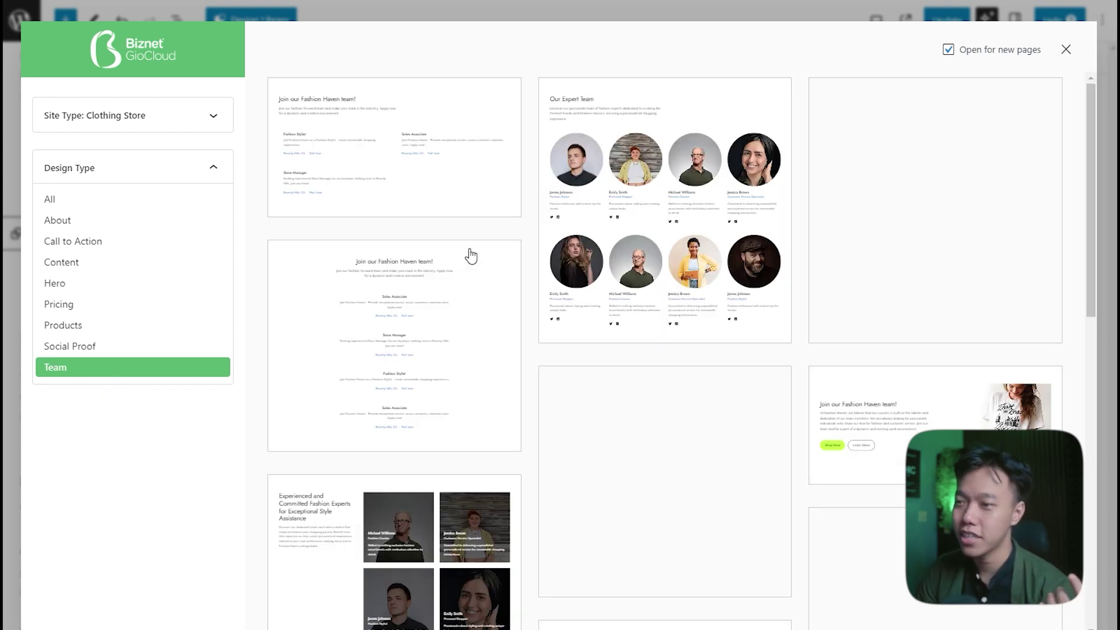
Add the "Join our Fashion Haven team!" pattern with three job listings beside a picture of hanging clothes
scroll(736, 364, "down", 2)
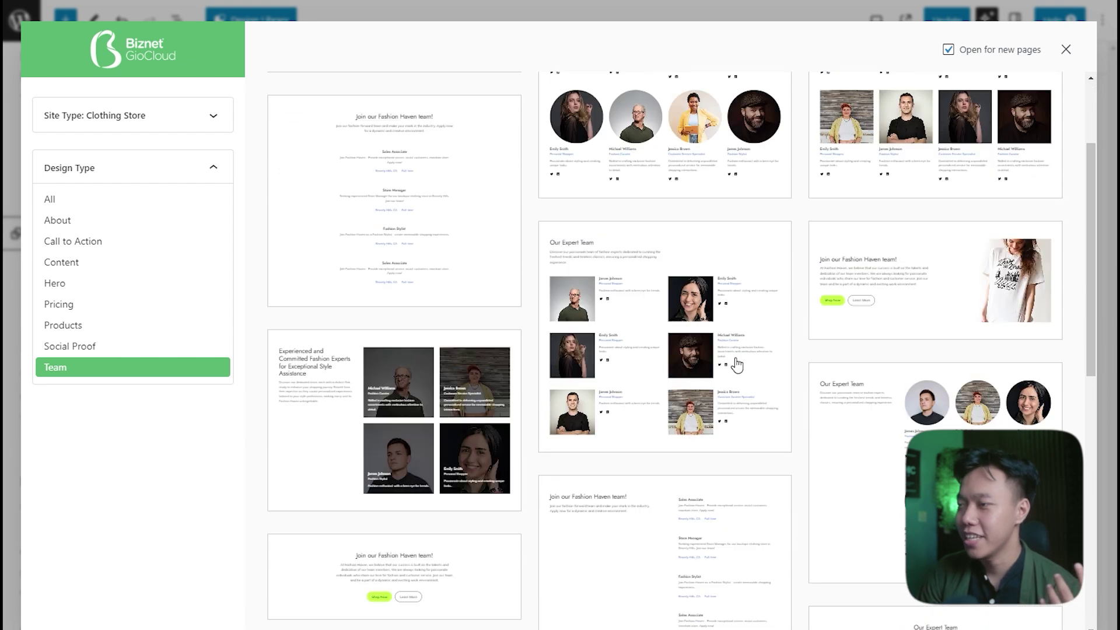
scroll(593, 317, "down", 5)
scroll(525, 420, "down", 3)
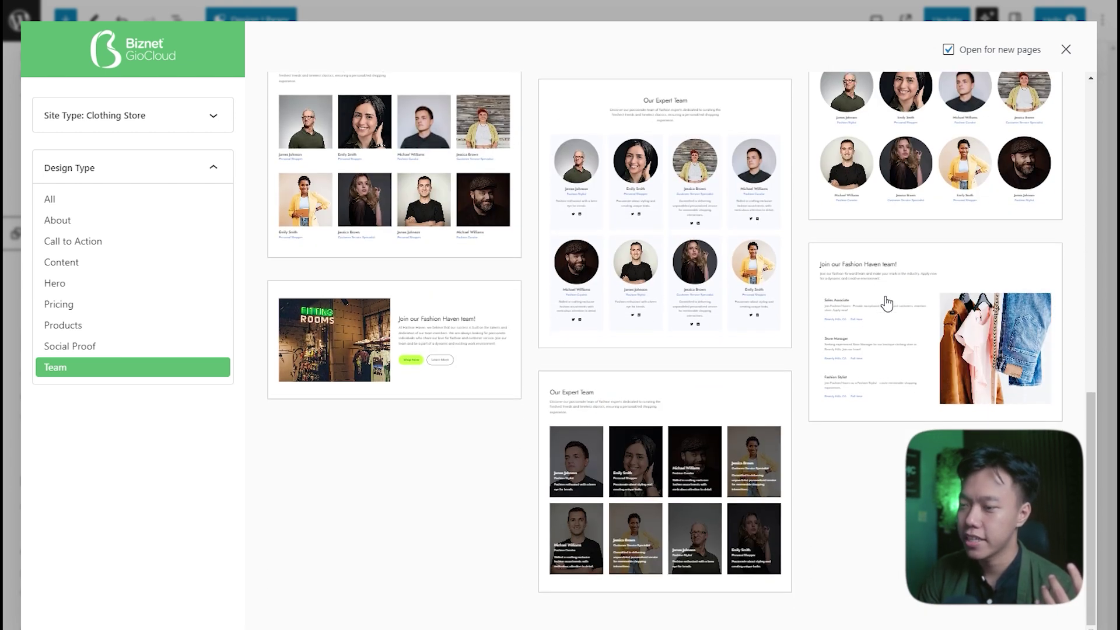
left_click(885, 301)
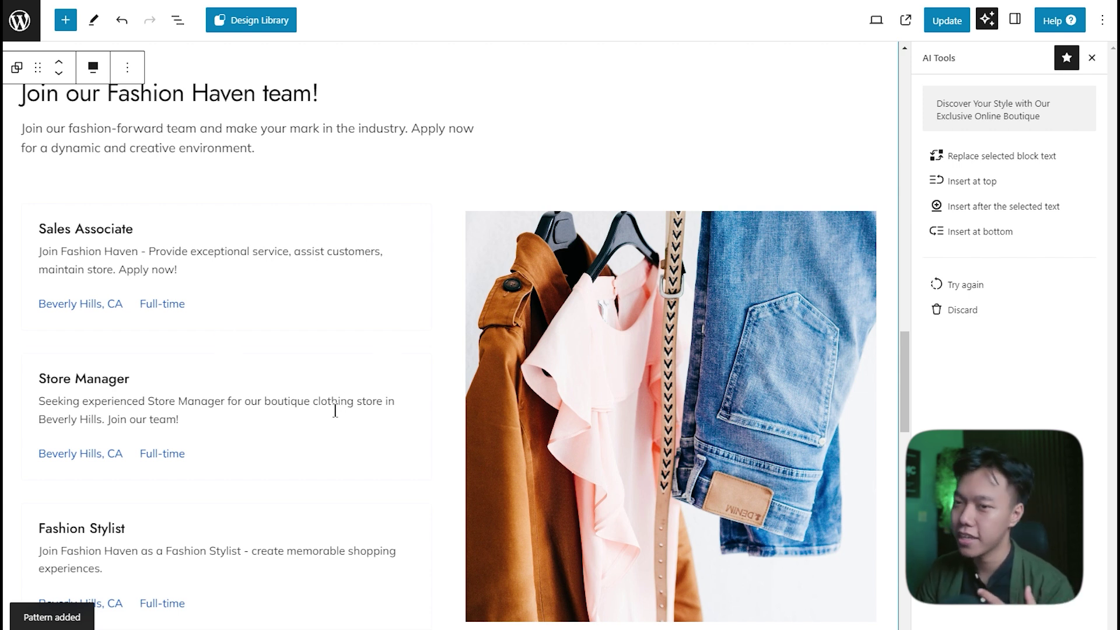
Check the added team section and update the homepage to publish the changes
scroll(267, 349, "down", 5)
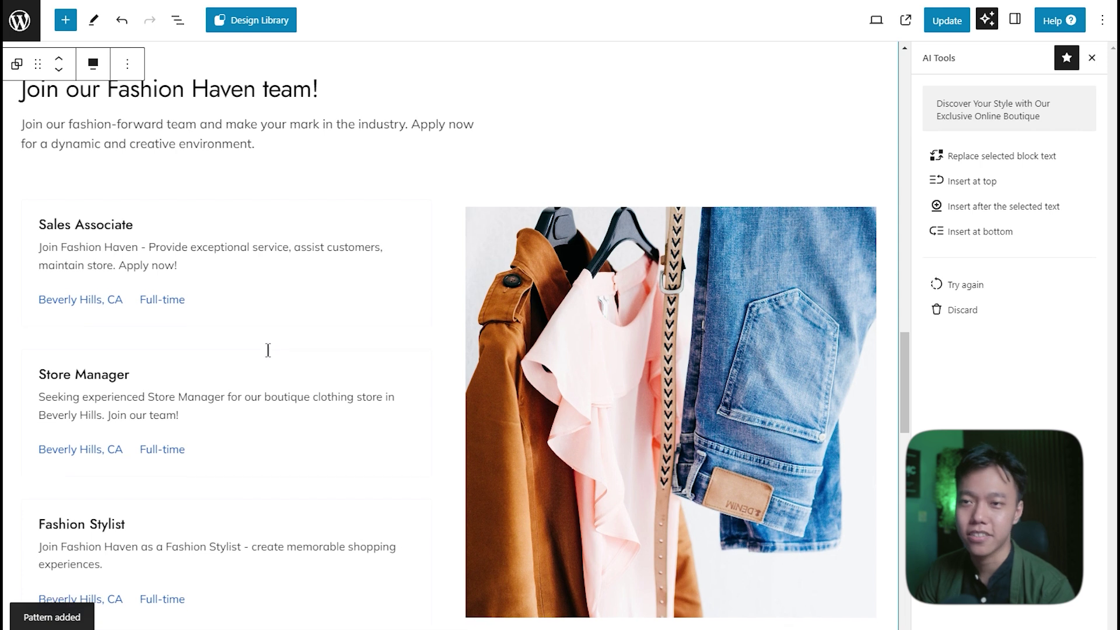
scroll(268, 358, "up", 3)
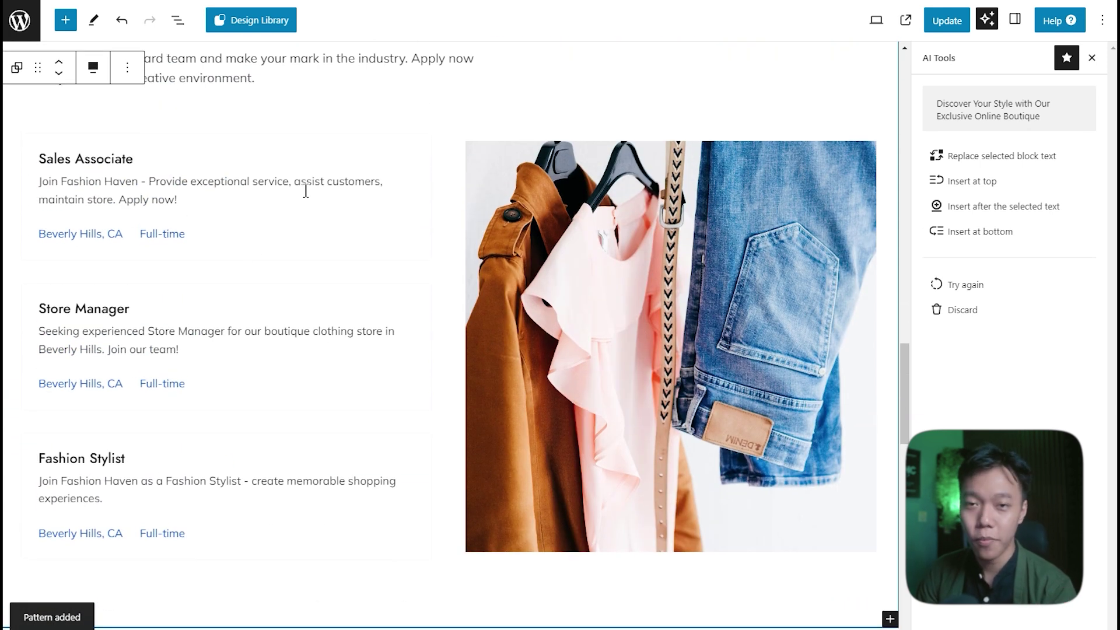
scroll(308, 188, "up", 3)
scroll(295, 266, "up", 2)
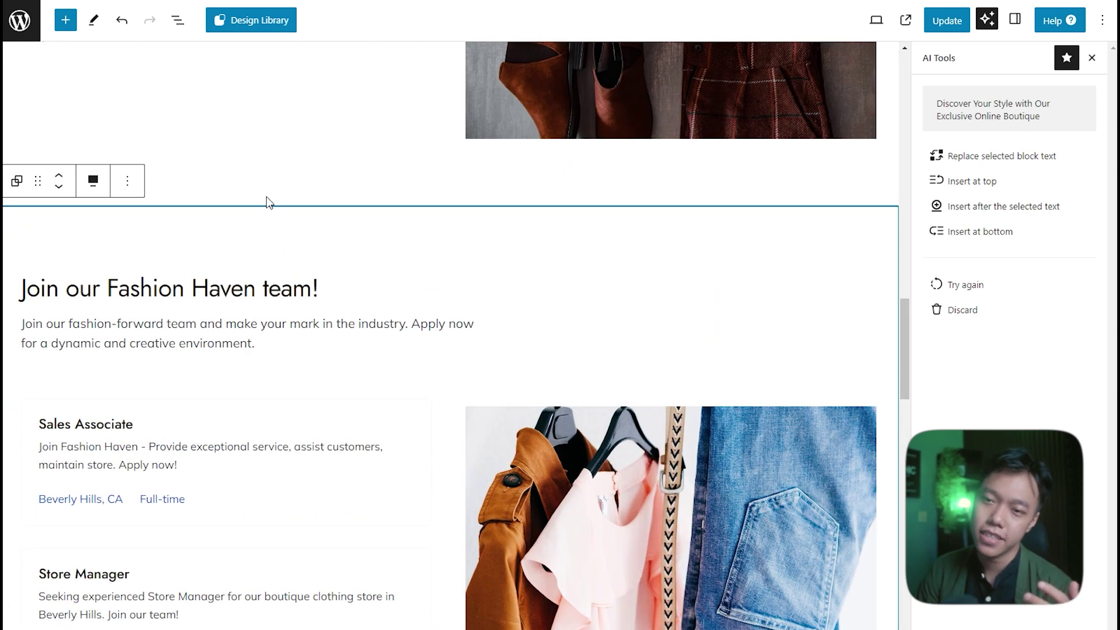
scroll(275, 181, "up", 10)
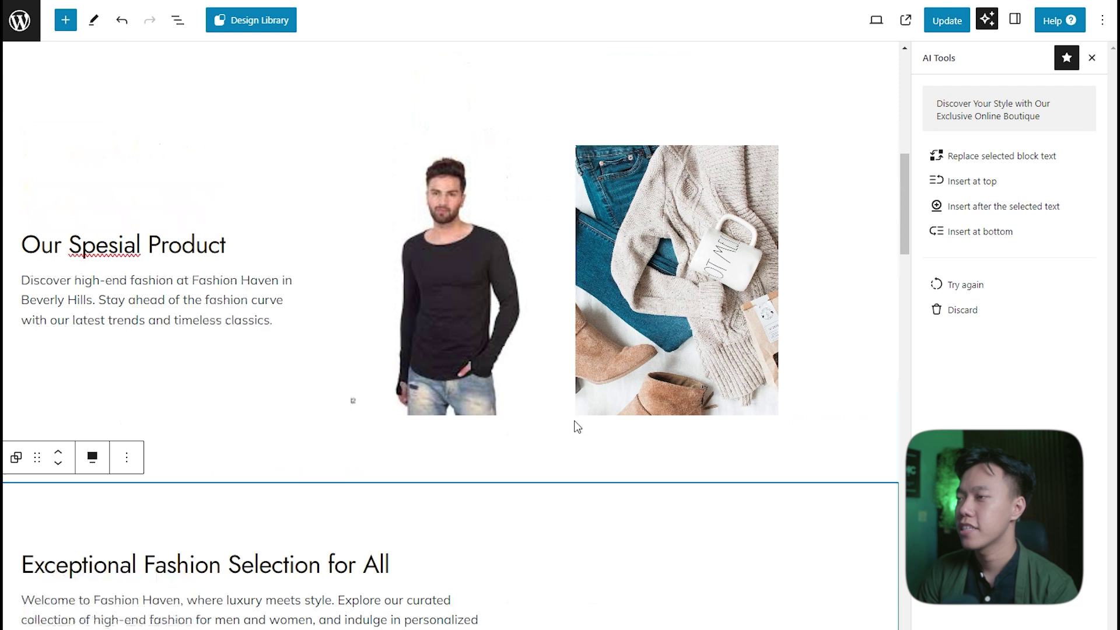
scroll(576, 426, "up", 10)
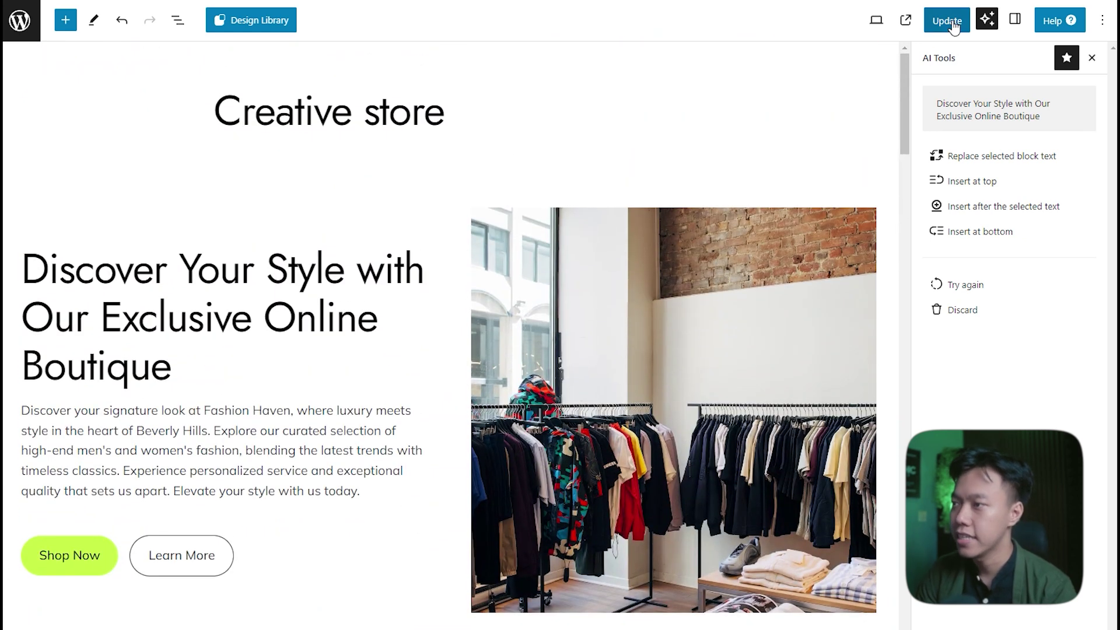
left_click(948, 22)
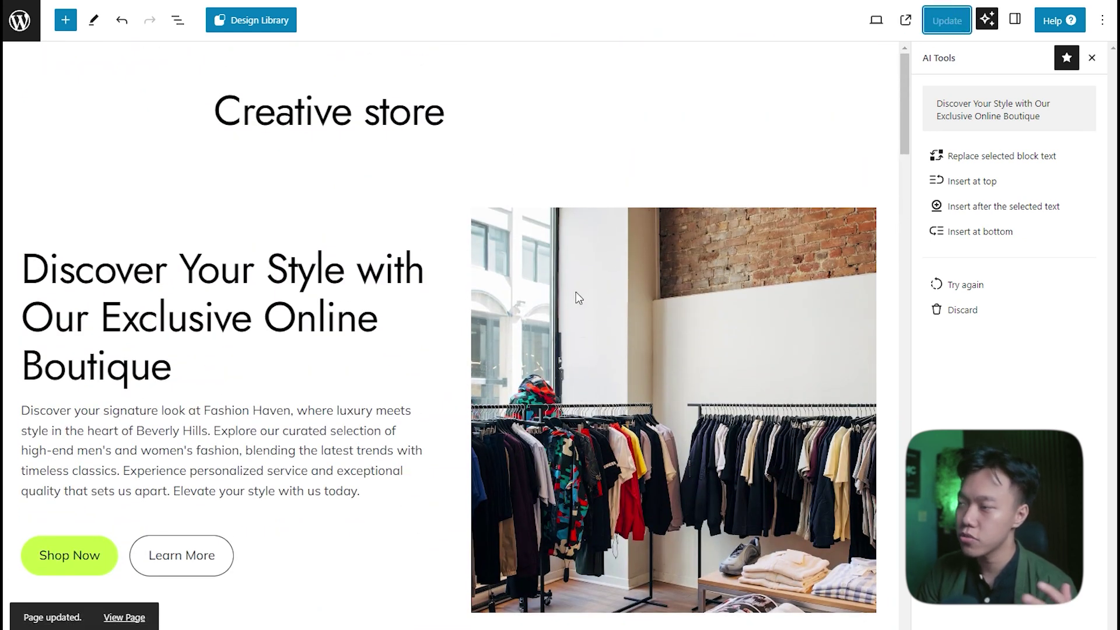
View the published homepage and examine it from the hero section down to the contact details and footer
left_click(905, 20)
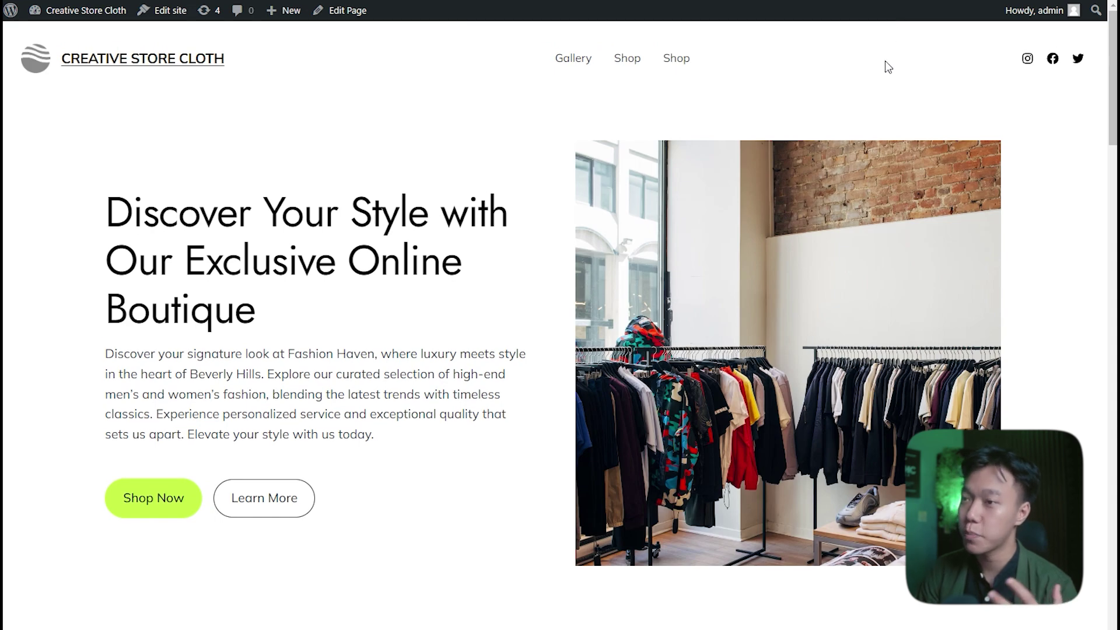
scroll(668, 291, "down", 12)
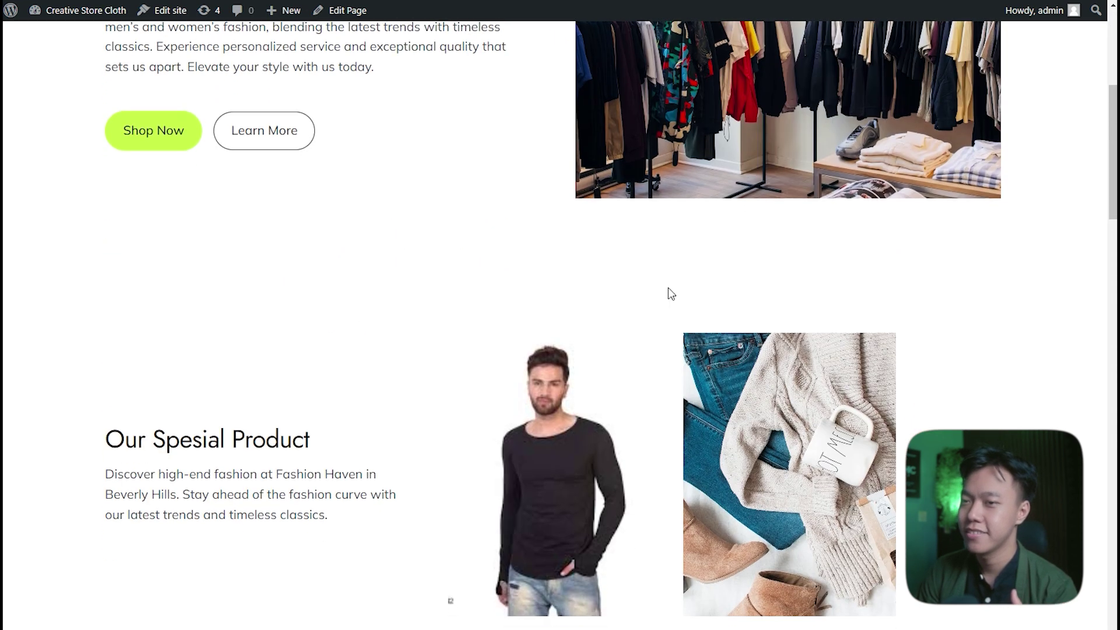
scroll(667, 293, "down", 15)
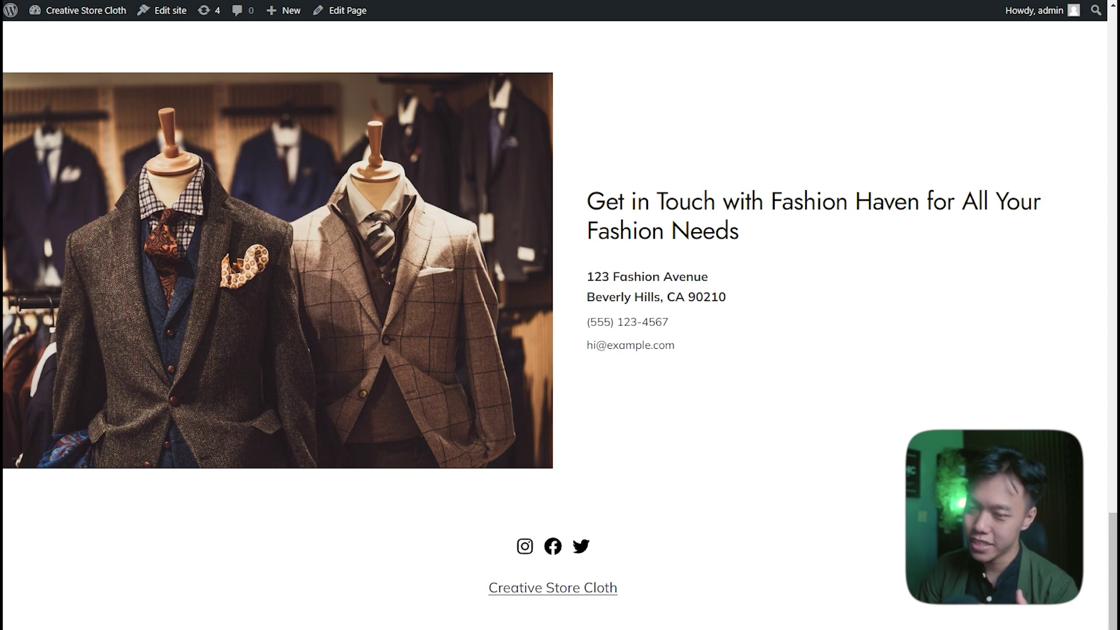
left_click_drag(1111, 545, 1111, 23)
scroll(589, 66, "up", 1)
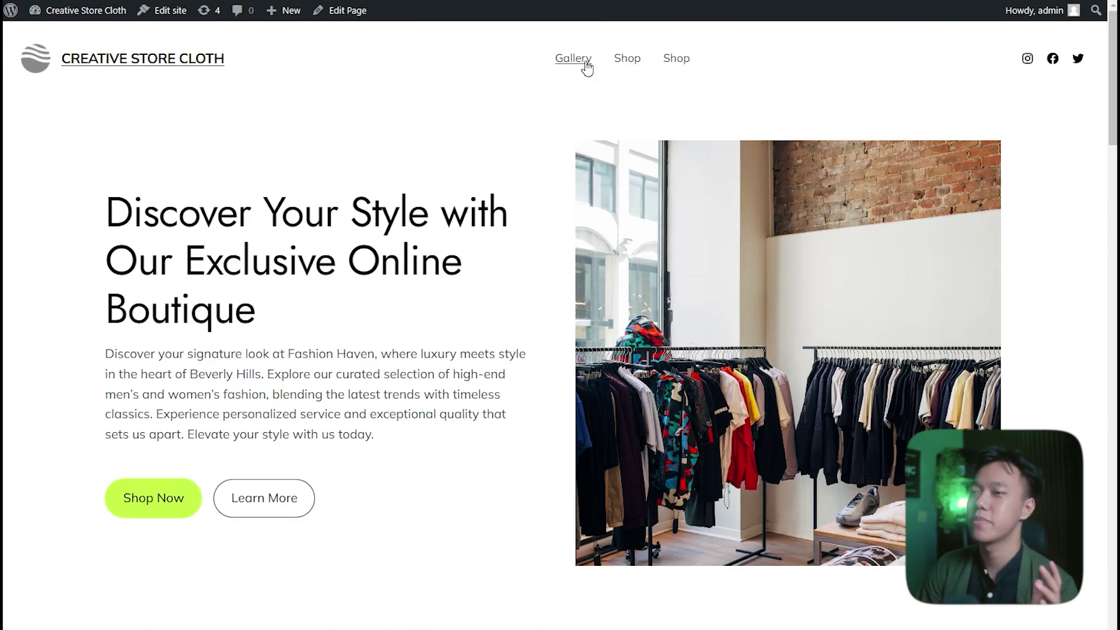
Open the Gallery page of the live site and look through its pictures
left_click(589, 66)
scroll(592, 368, "down", 6)
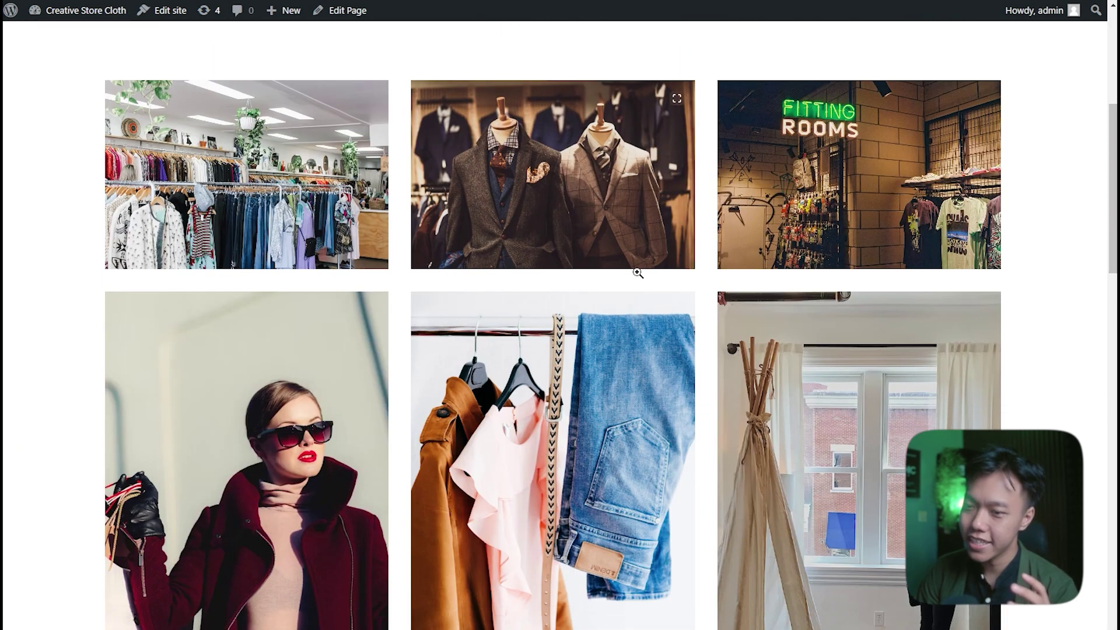
scroll(637, 273, "down", 10)
left_click(580, 218)
scroll(933, 233, "up", 10)
scroll(443, 116, "up", 5)
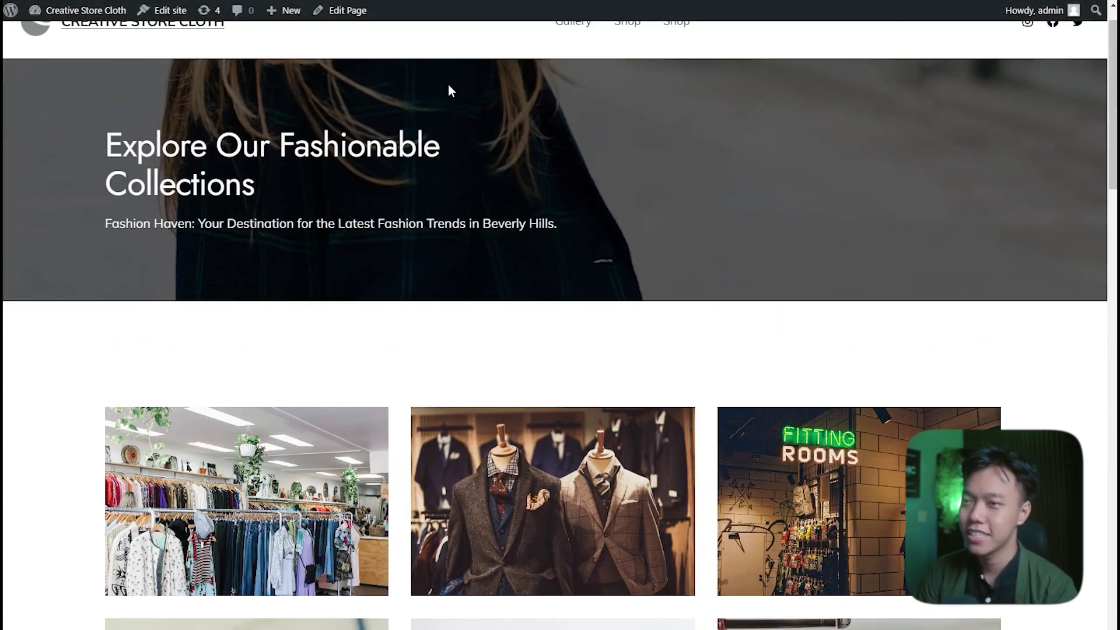
Go to the Shop page of the live site and examine the products under "Discover Your Unique Fashion Identity"
key("alt+Left")
scroll(425, 270, "down", 5)
scroll(259, 376, "down", 2)
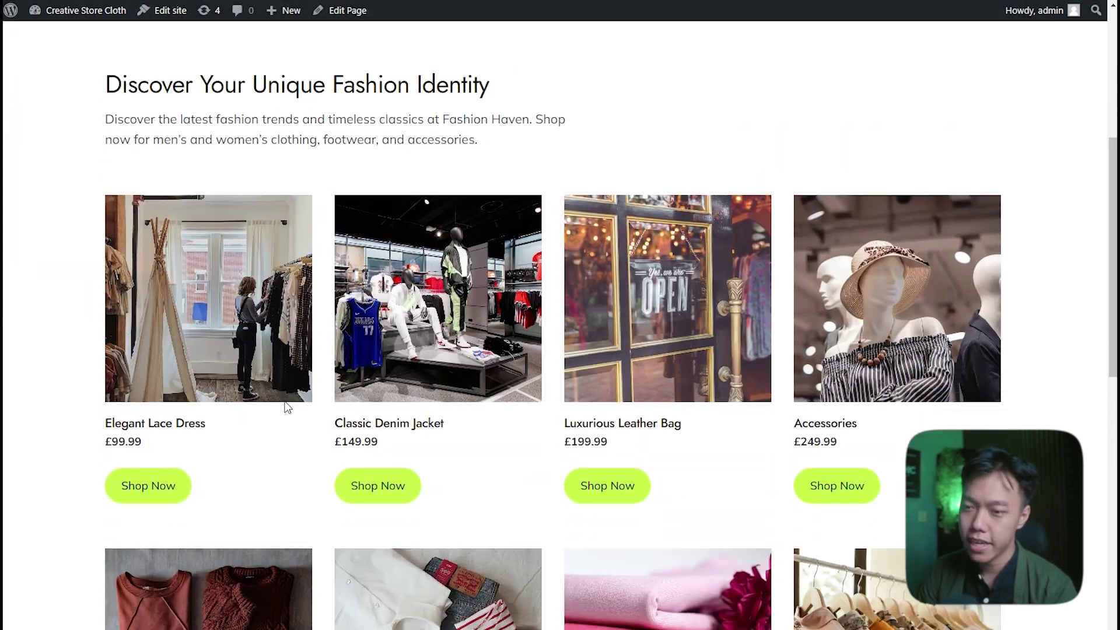
left_click_drag(562, 376, 595, 374)
left_click_drag(793, 374, 802, 374)
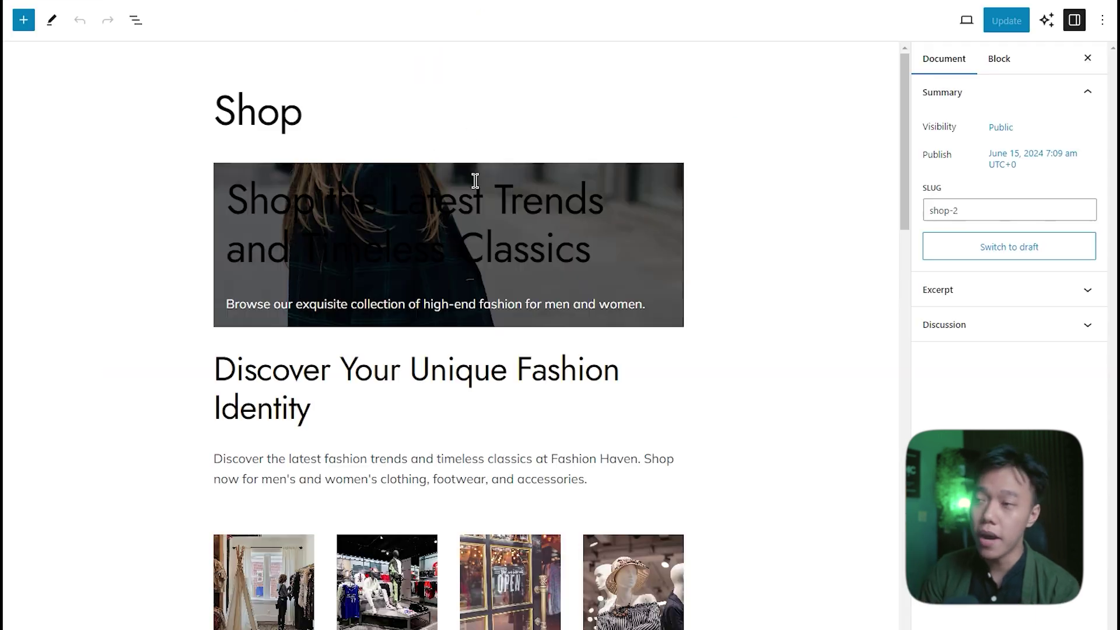
Open the Shop page for editing and inspect the "Classic Denim Jacket" heading and the page title
scroll(452, 192, "down", 5)
scroll(351, 263, "down", 3)
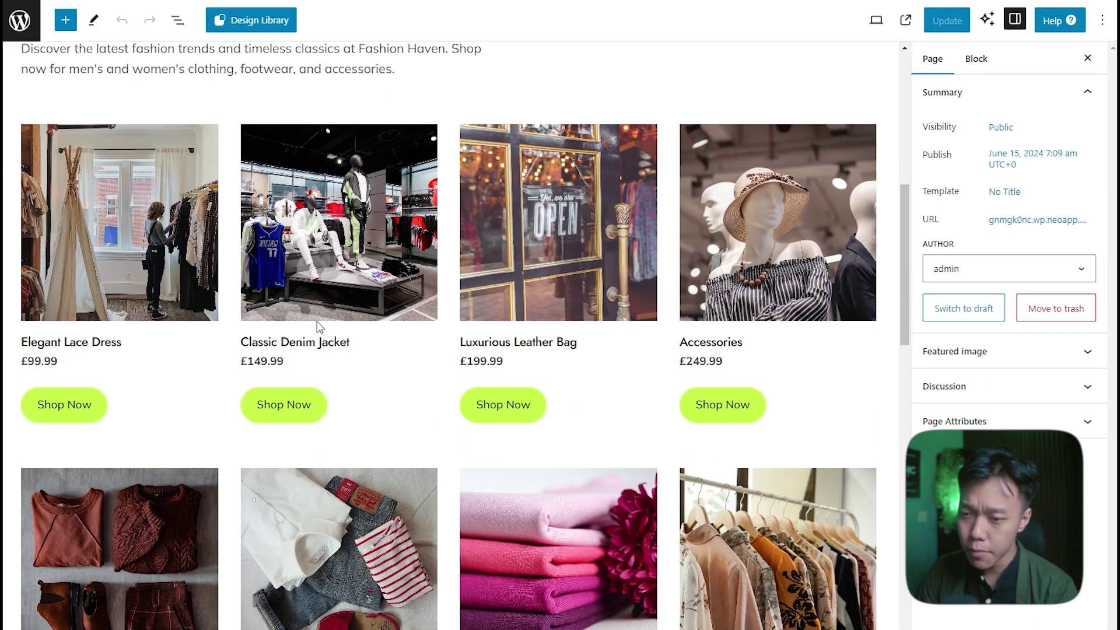
left_click(306, 343)
scroll(407, 357, "up", 8)
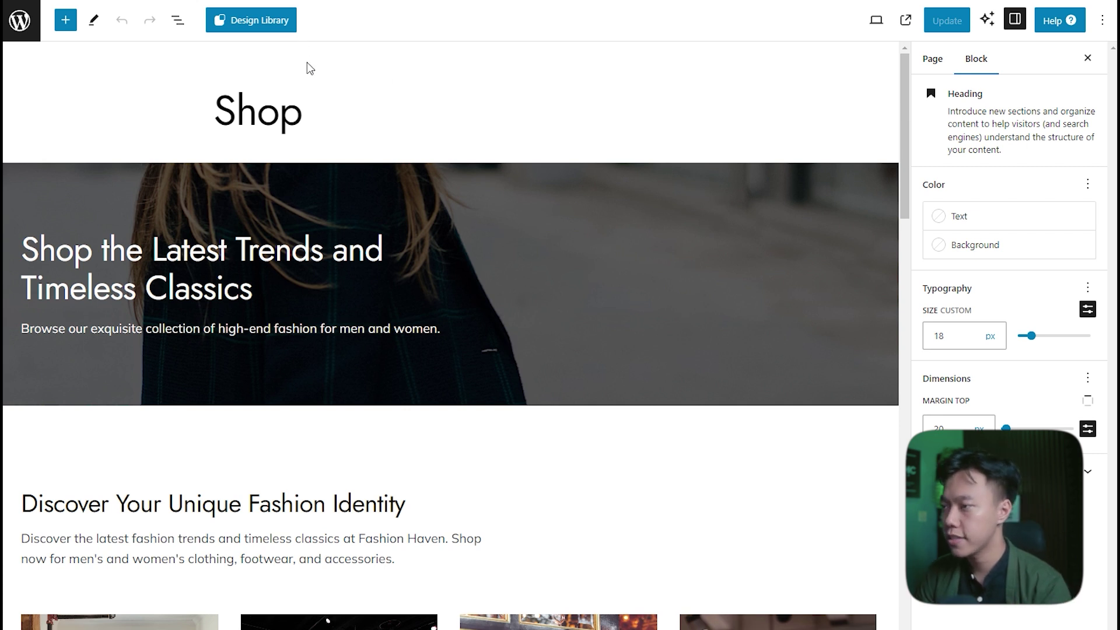
left_click(458, 102)
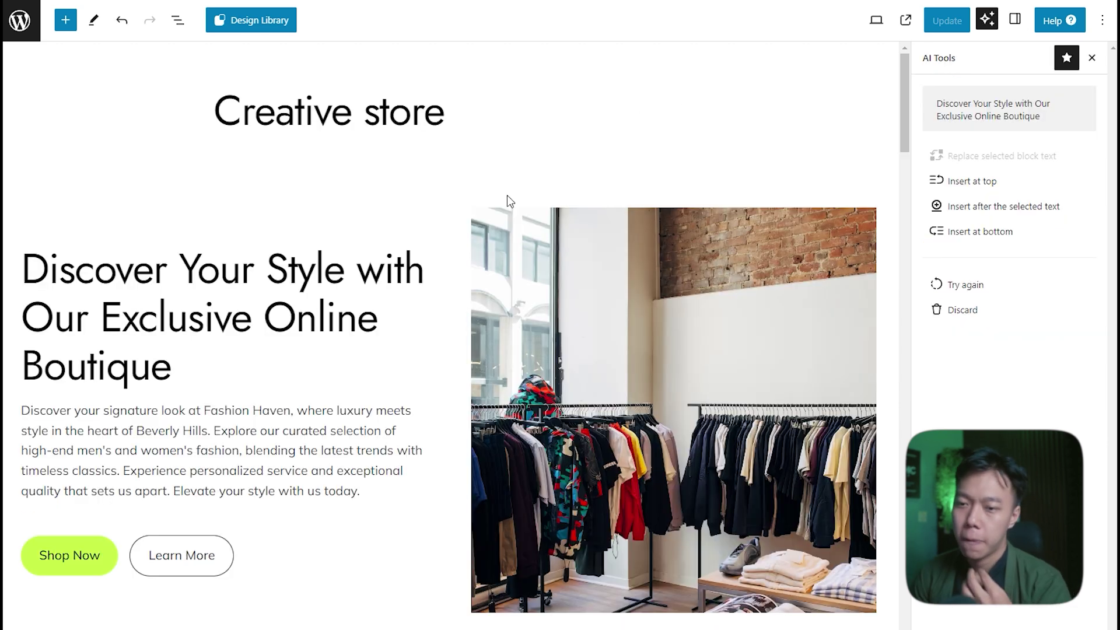
Look over the homepage in the editor, then view the published Shop page and return to the live homepage
scroll(506, 194, "down", 3)
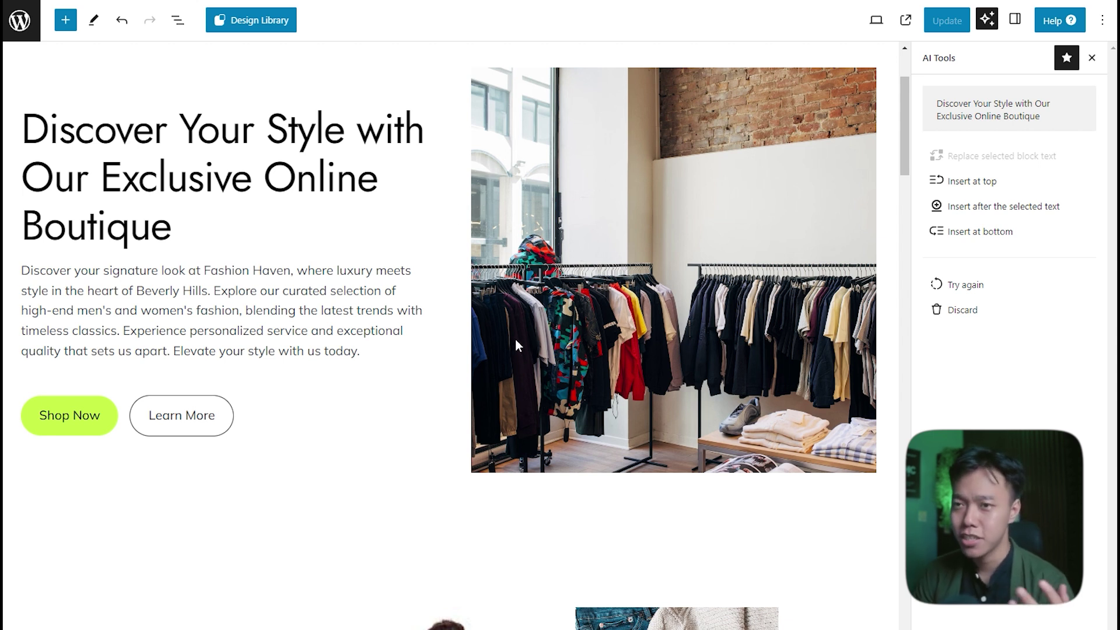
scroll(468, 306, "up", 3)
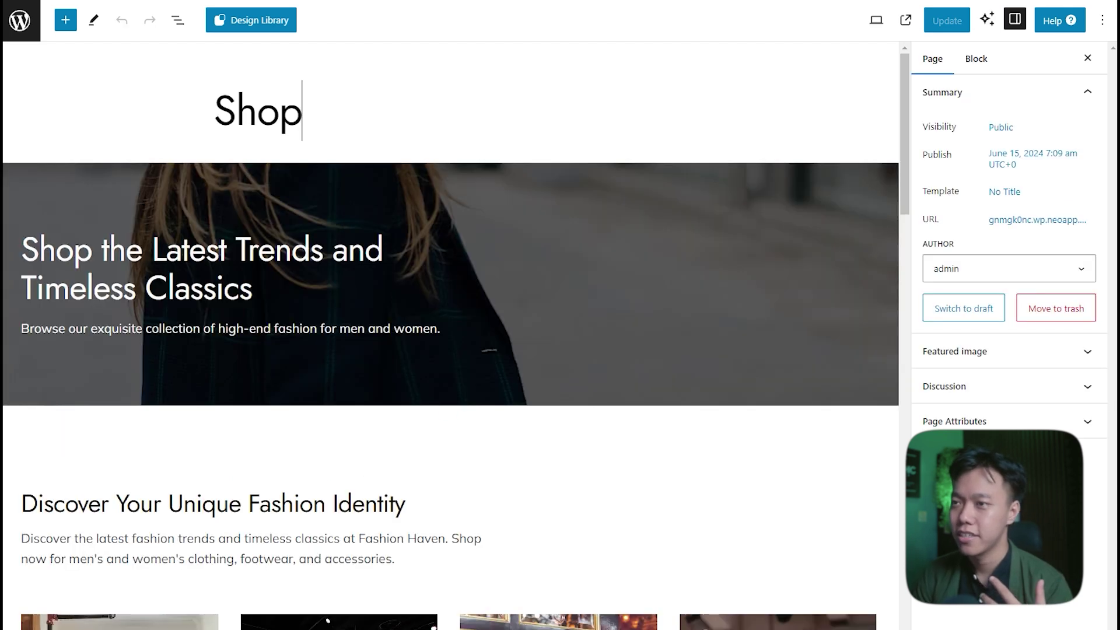
left_click(905, 22)
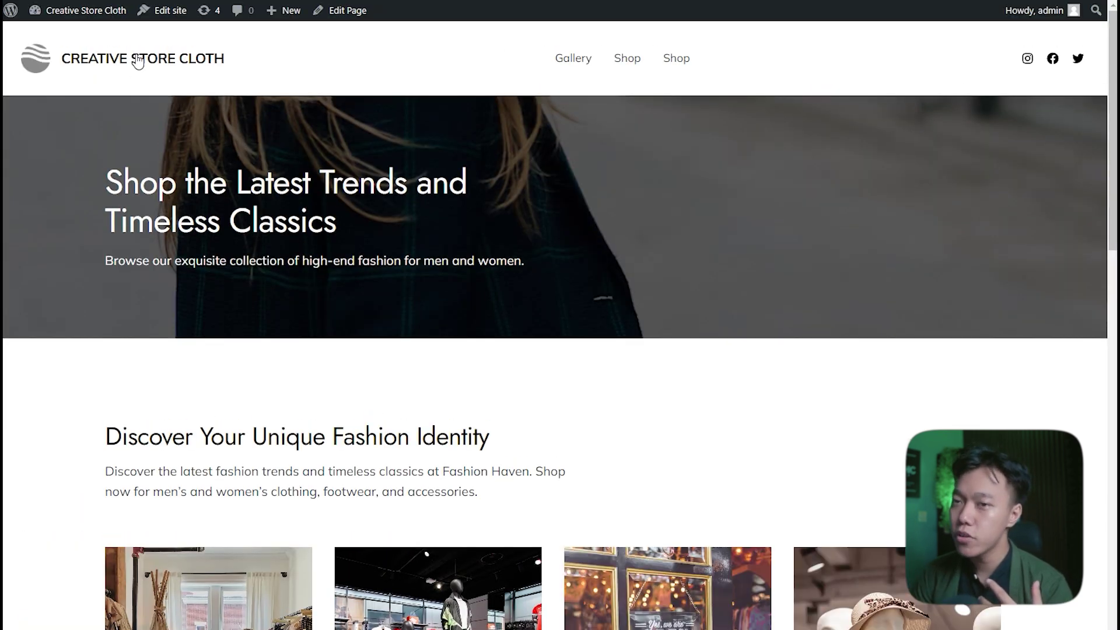
left_click(134, 58)
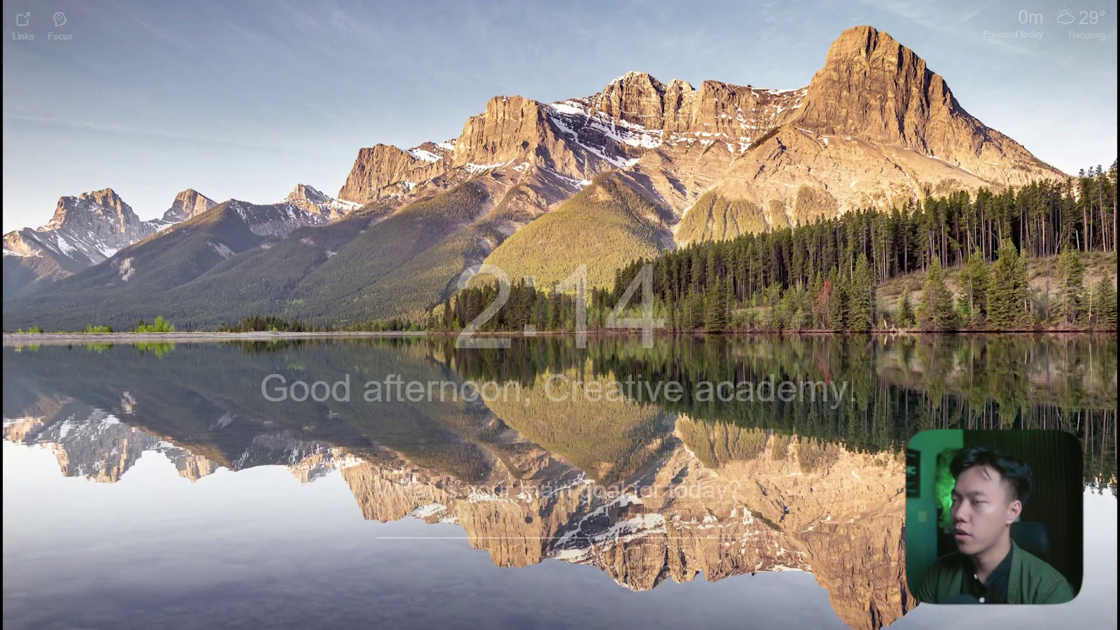
Open PageSpeed Insights in the browser and go to its blank start page for a new analysis
type("pa")
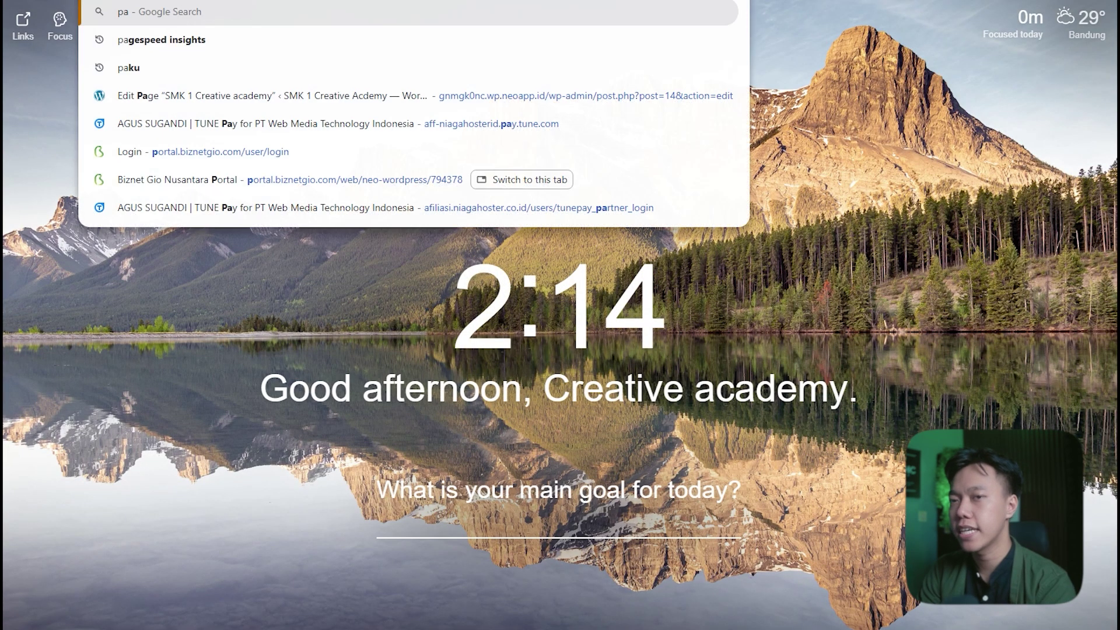
type("gespeed")
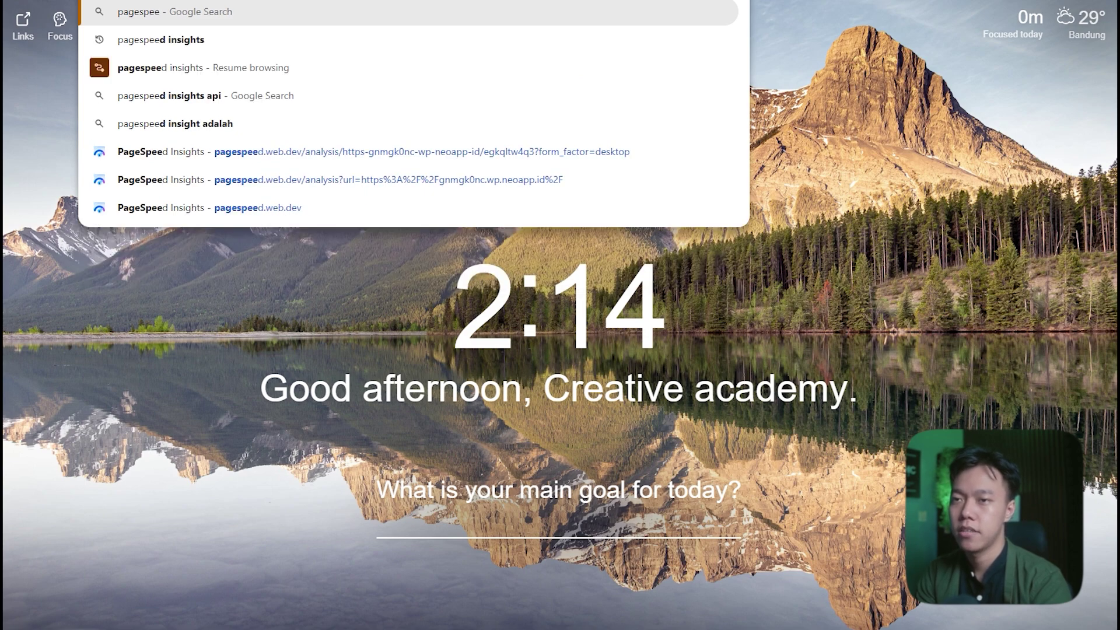
key("Return")
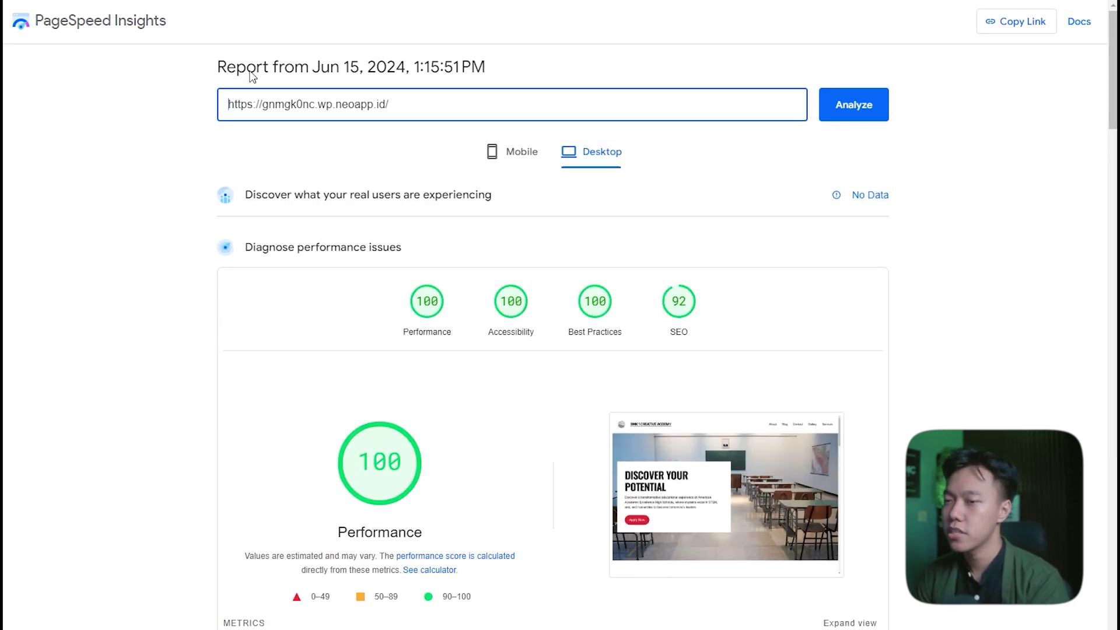
left_click(144, 35)
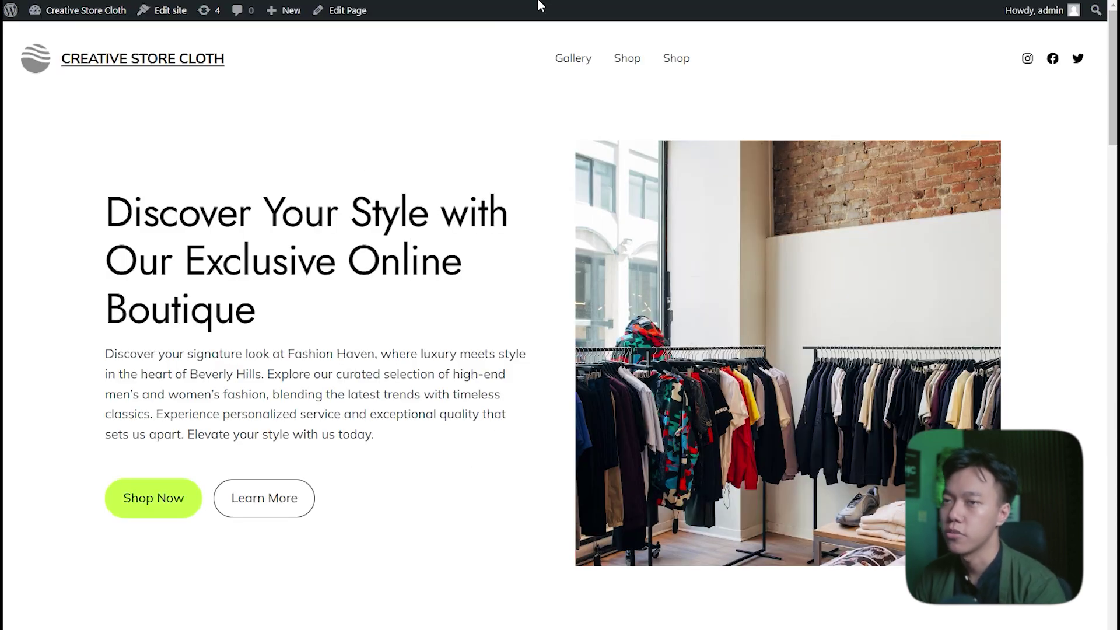
left_click(851, 0)
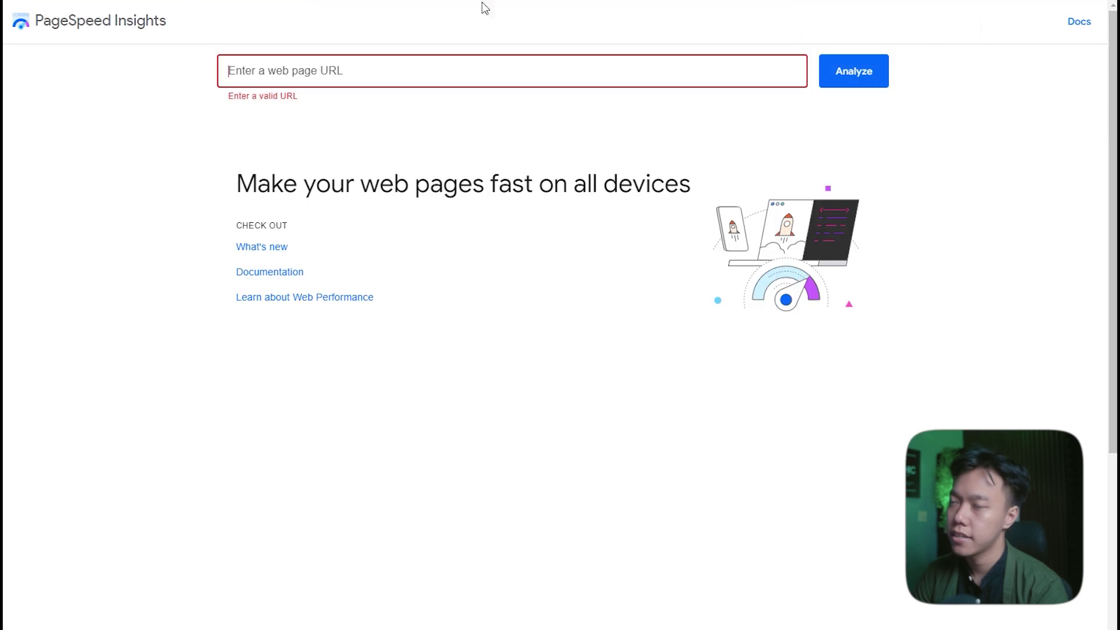
left_click(347, 71)
left_click(327, 134)
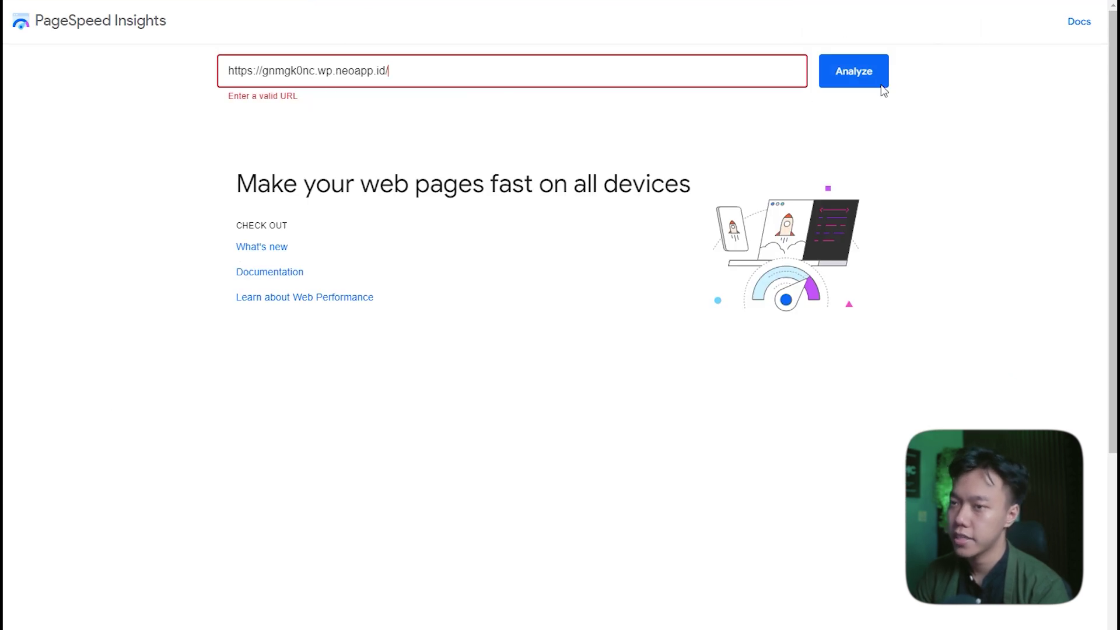
left_click(853, 73)
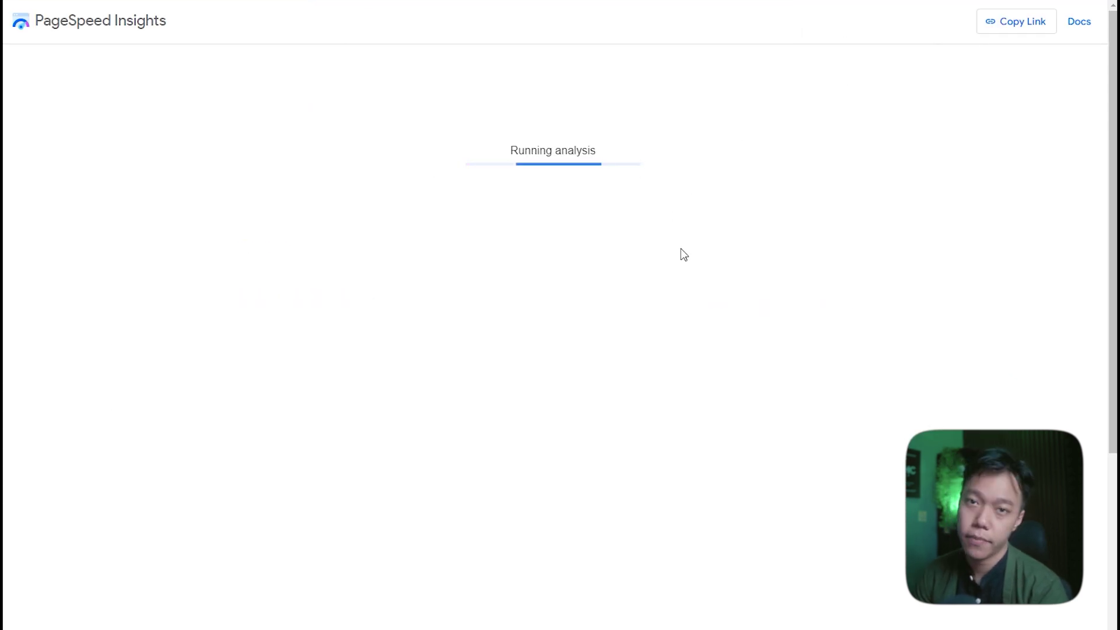
Show the desktop report and review its category scores, performance metrics and diagnostics
left_click(579, 150)
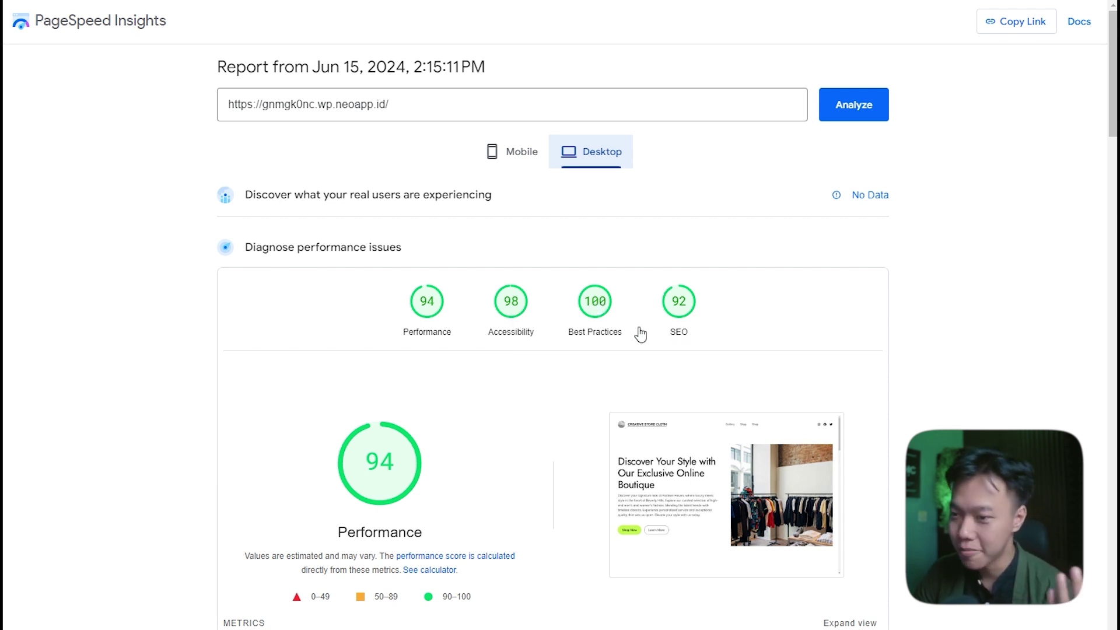
scroll(642, 321, "down", 3)
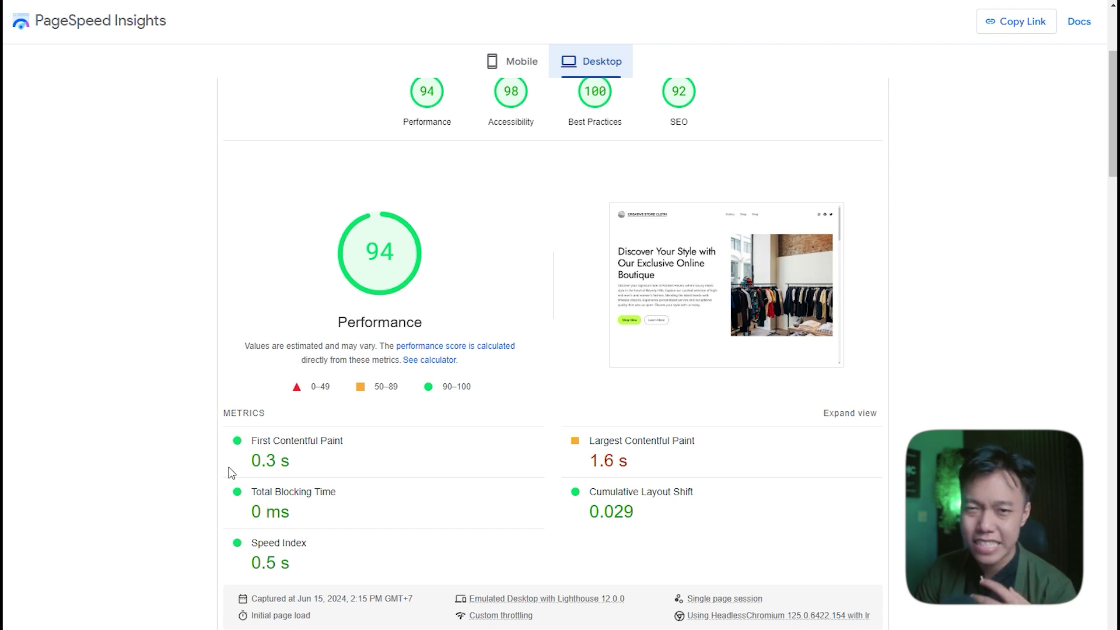
scroll(232, 472, "down", 2)
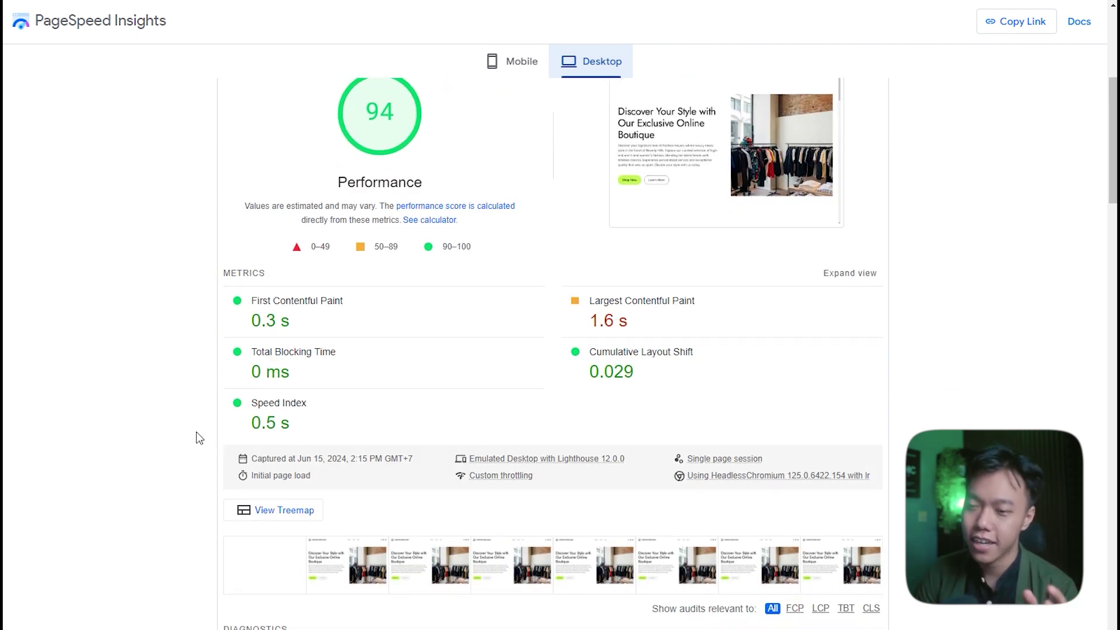
scroll(198, 434, "down", 10)
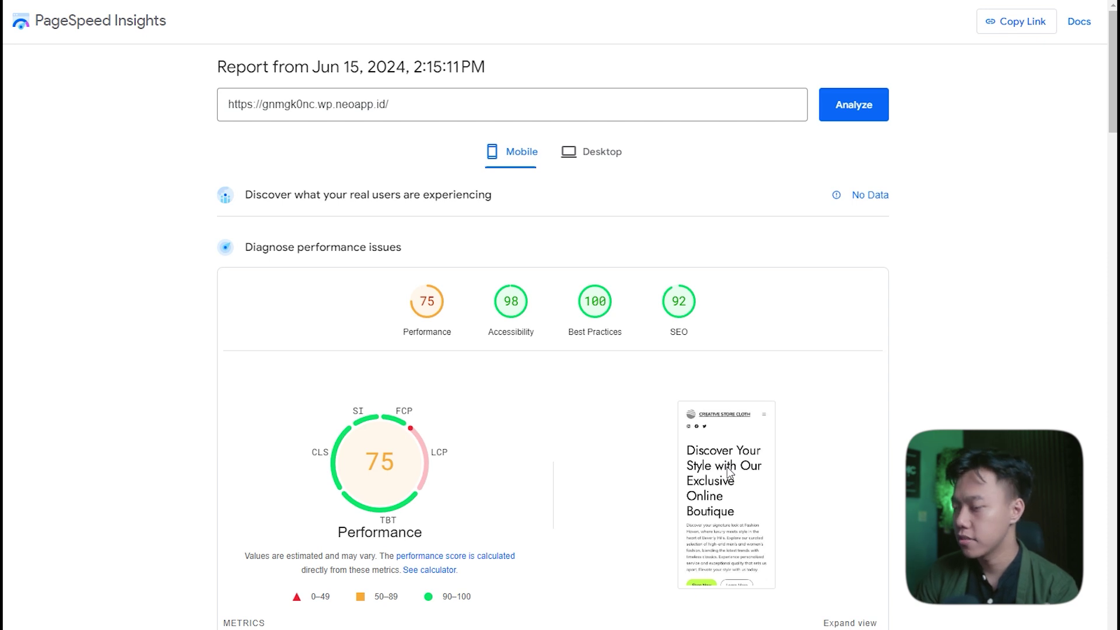
Examine the mobile report's category scores and performance metrics, including Largest Contentful Paint
scroll(727, 469, "down", 2)
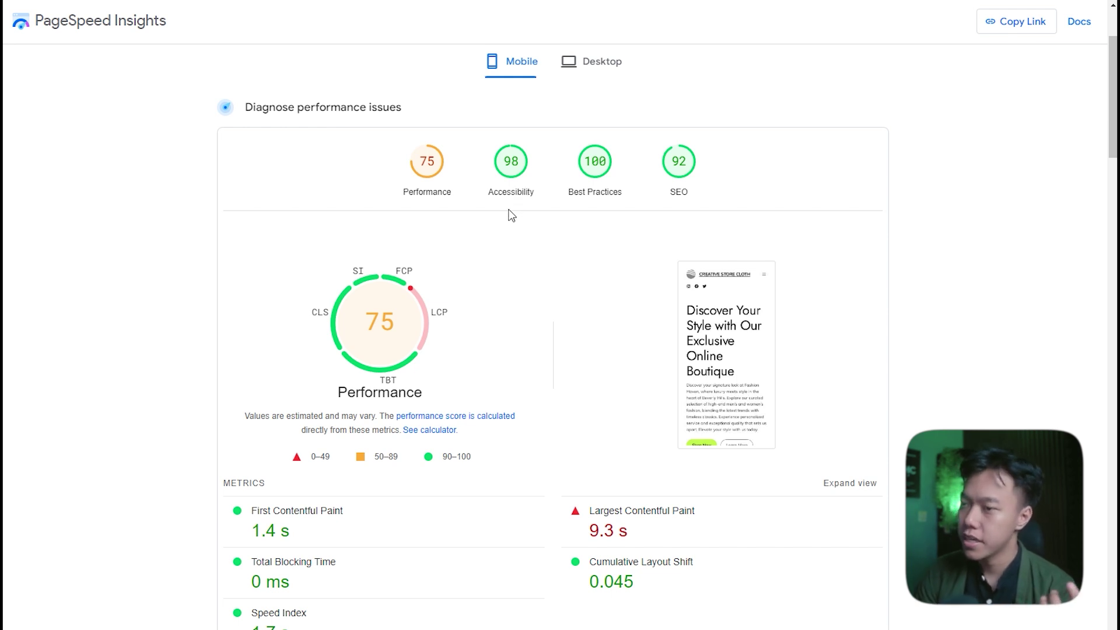
scroll(682, 213, "down", 5)
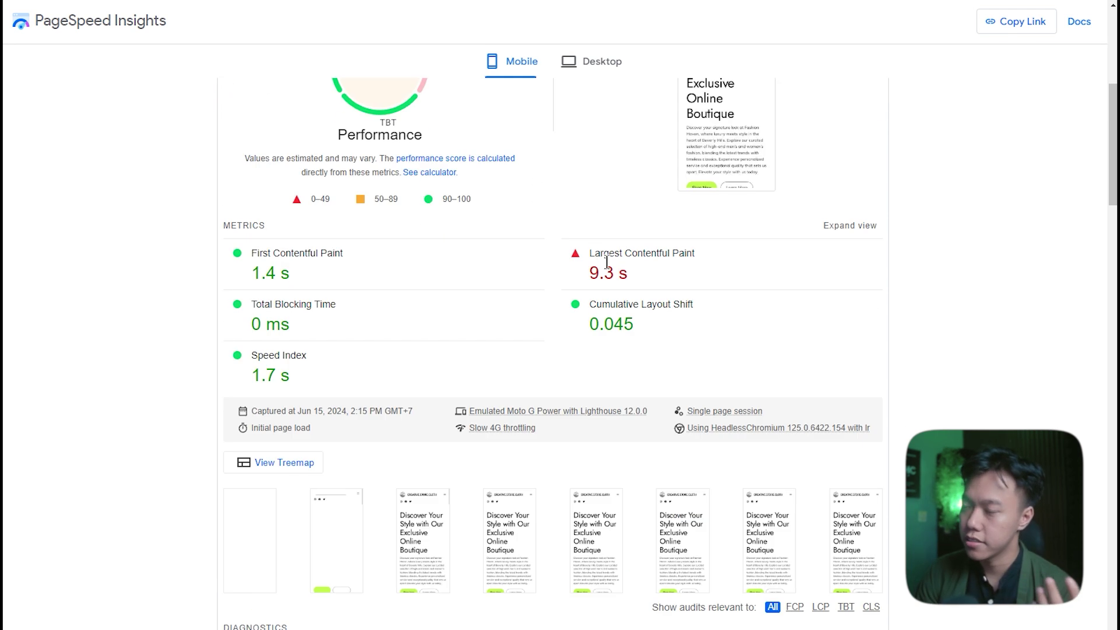
scroll(612, 351, "down", 1)
scroll(609, 347, "up", 5)
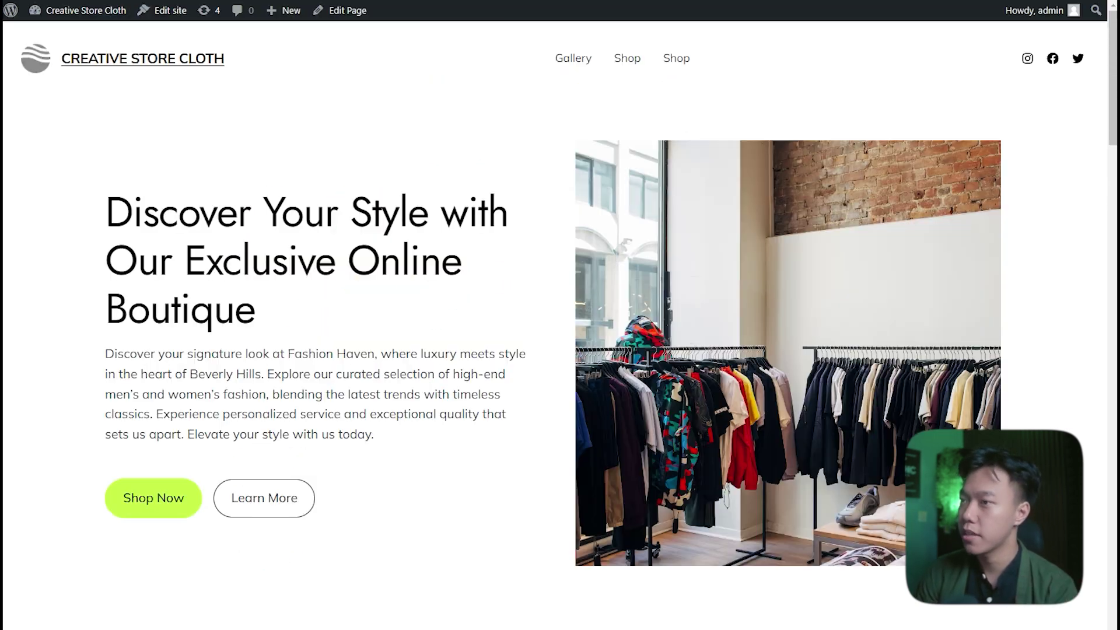
Look over the live homepage's sections and the neoAcademy service details in the Biznet Gio portal, ending at the homepage's hero section
scroll(530, 342, "down", 9)
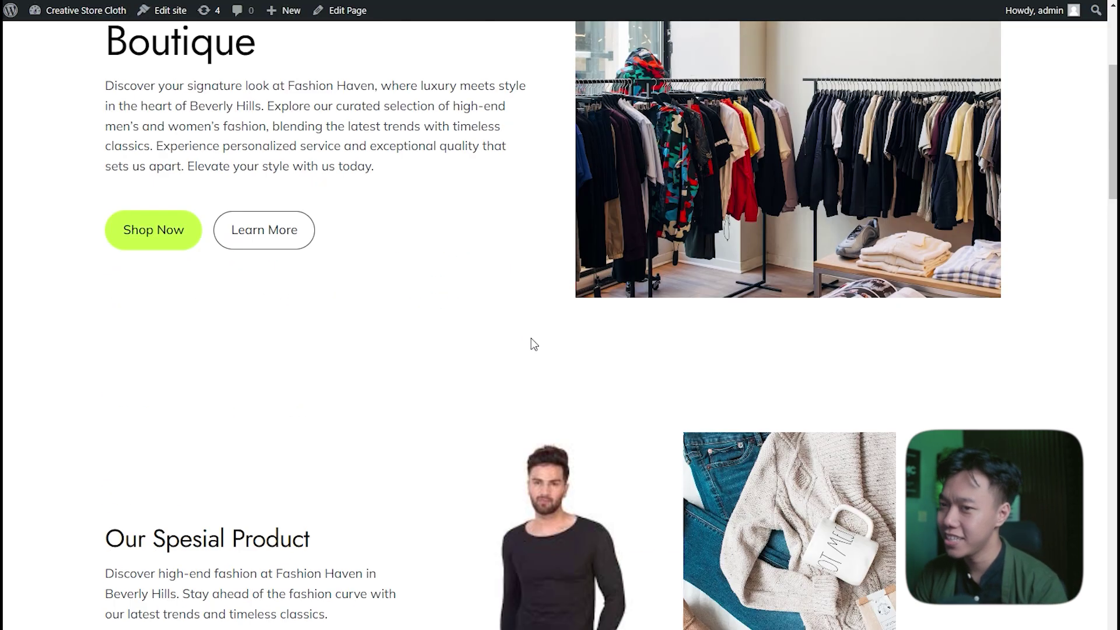
scroll(513, 351, "down", 2)
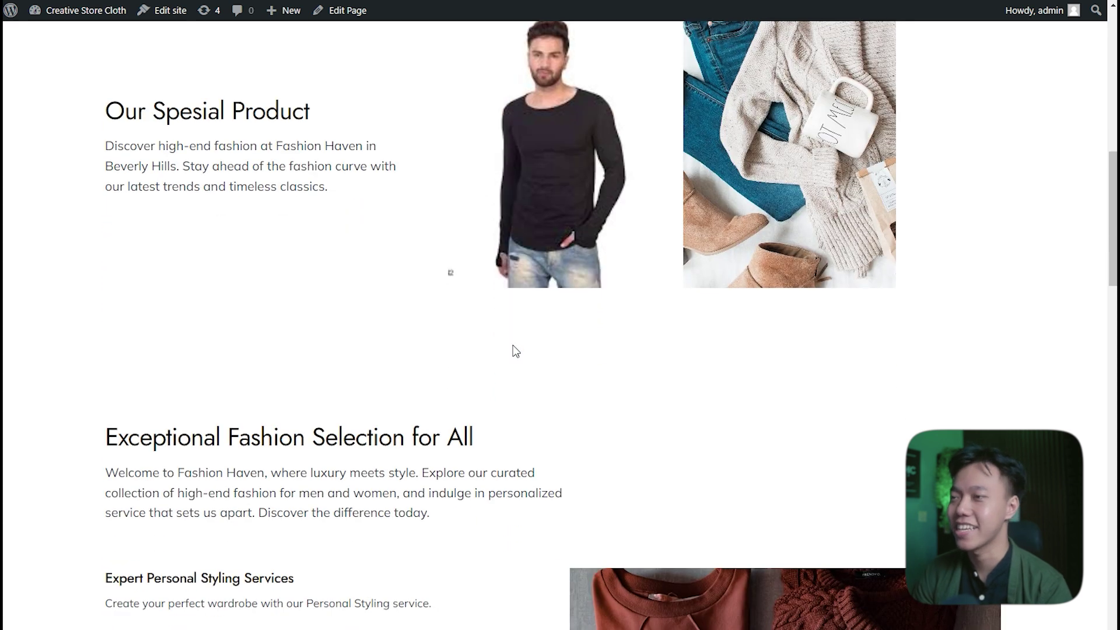
scroll(513, 347, "down", 3)
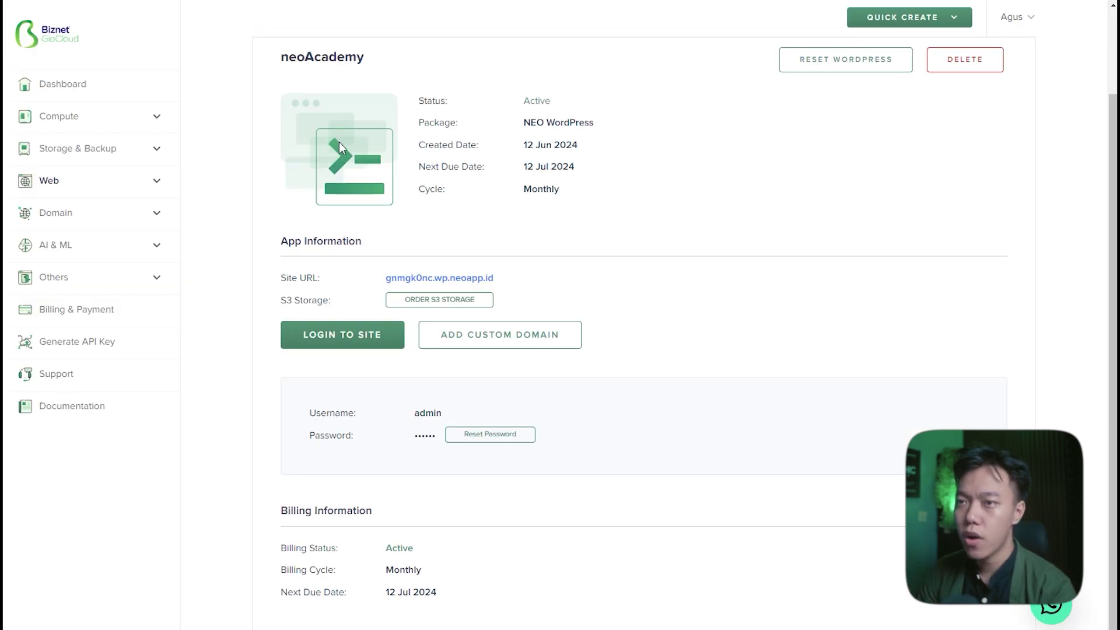
scroll(340, 146, "up", 2)
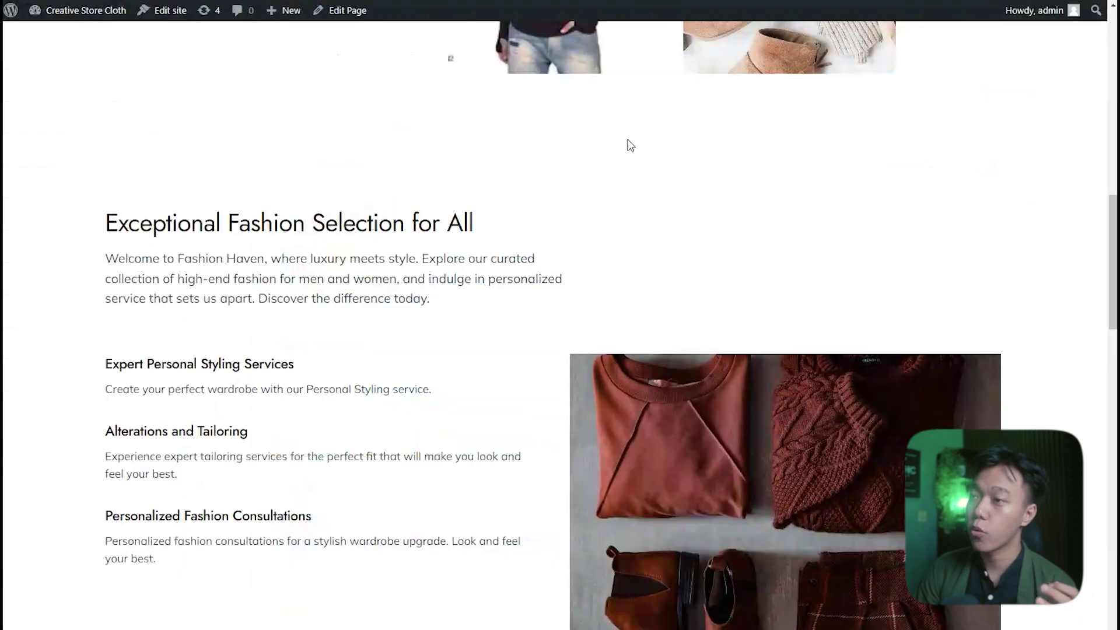
scroll(624, 142, "up", 10)
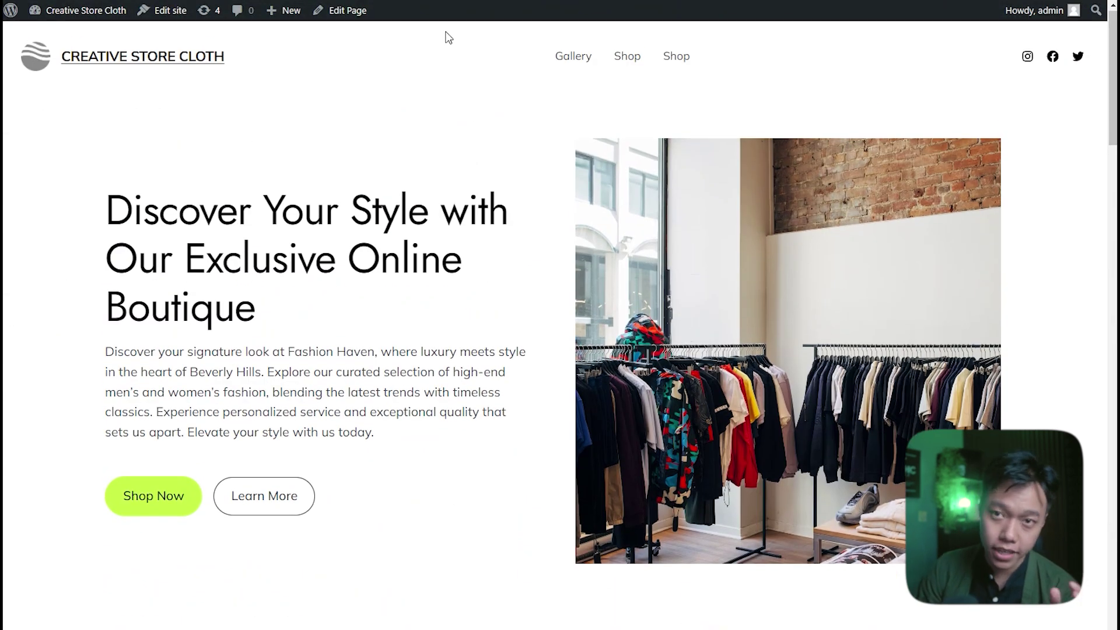